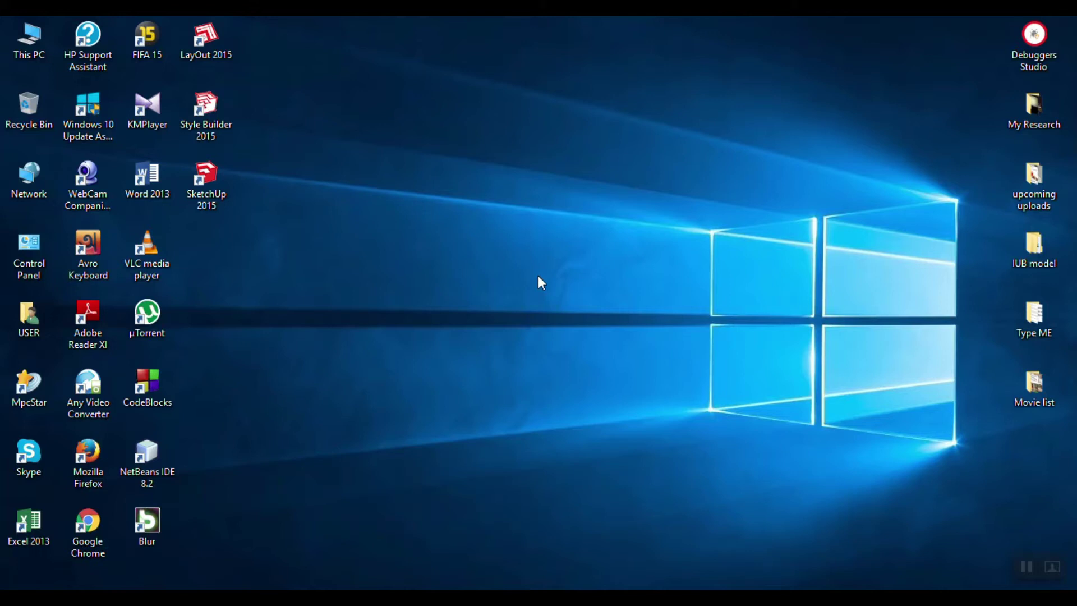
# - Launch SketchUp Pro 2015 from its desktop shortcut
pyautogui.click(212, 187)
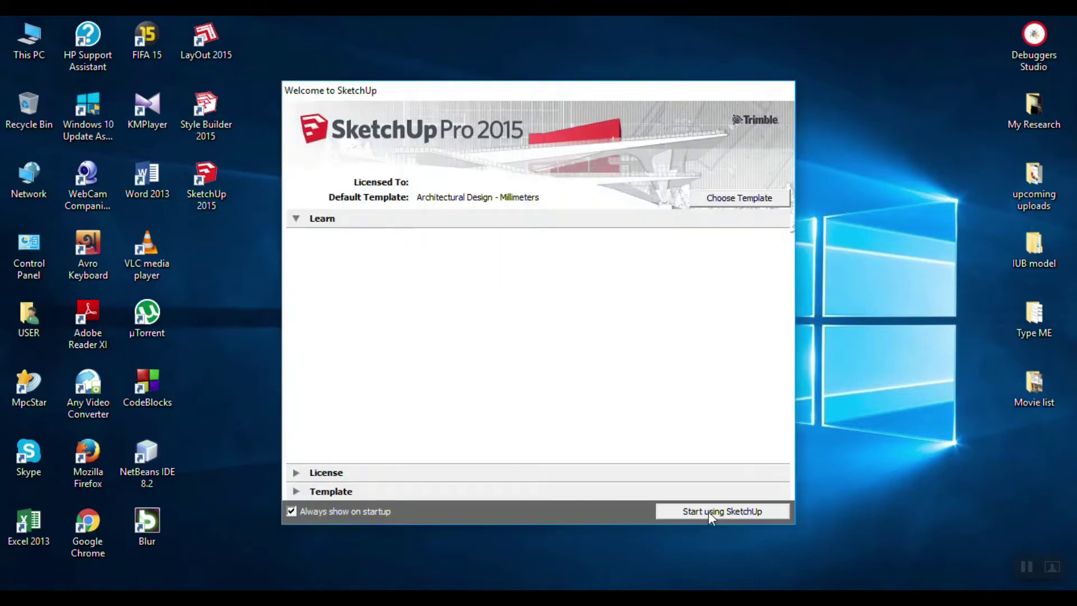
pyautogui.click(708, 511)
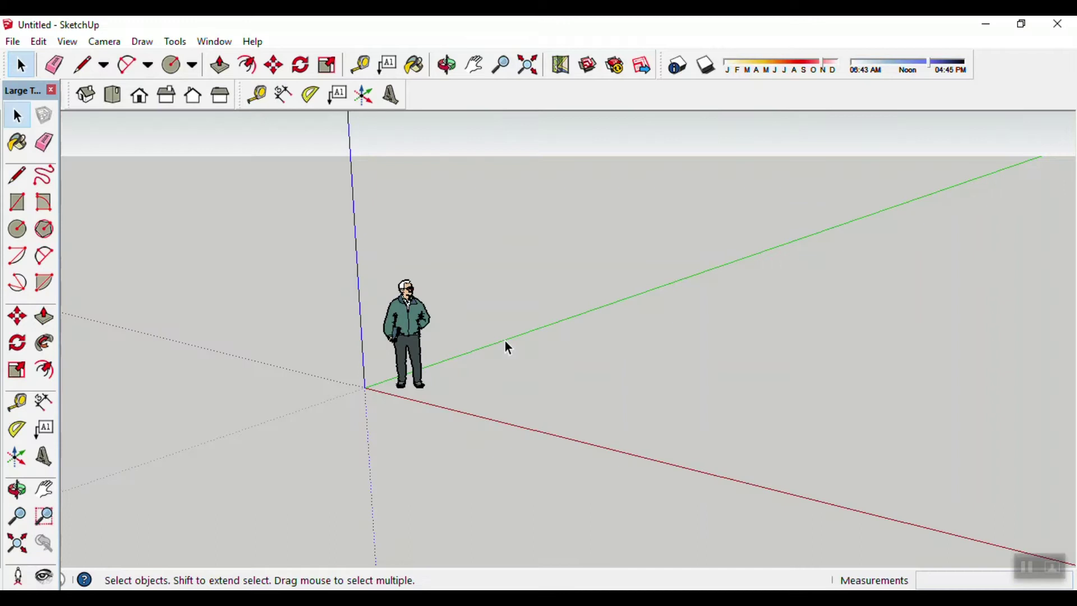
pyautogui.scroll(-2, 504, 341)
pyautogui.moveTo(518, 339)
pyautogui.mouseDown(button='middle')
pyautogui.moveTo(480, 325)
pyautogui.moveTo(482, 337)
pyautogui.mouseUp(button='middle')
pyautogui.scroll(-1, 481, 332)
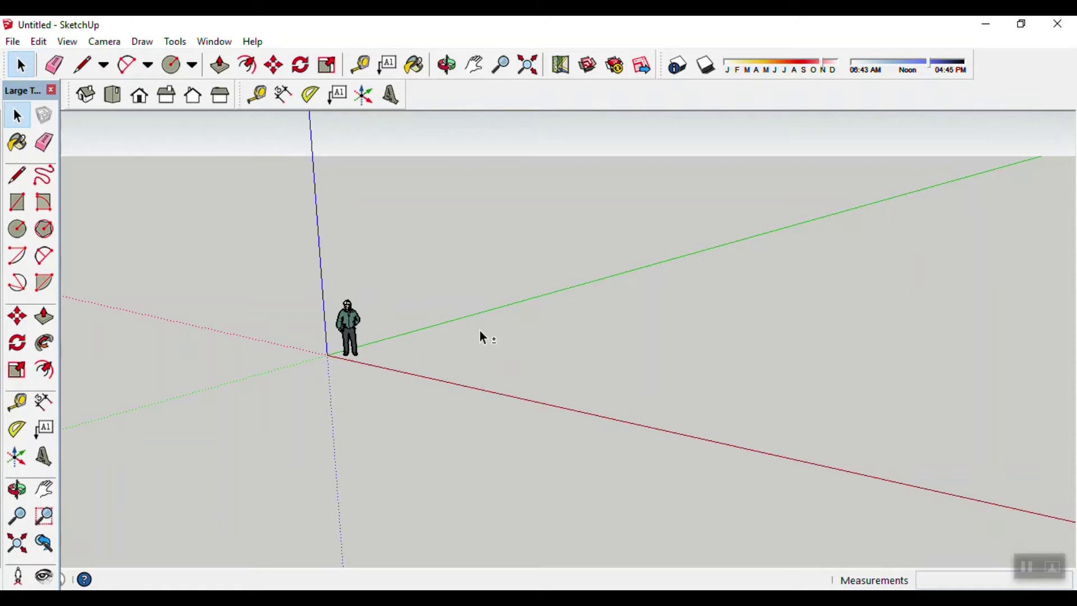
pyautogui.scroll(-1, 481, 337)
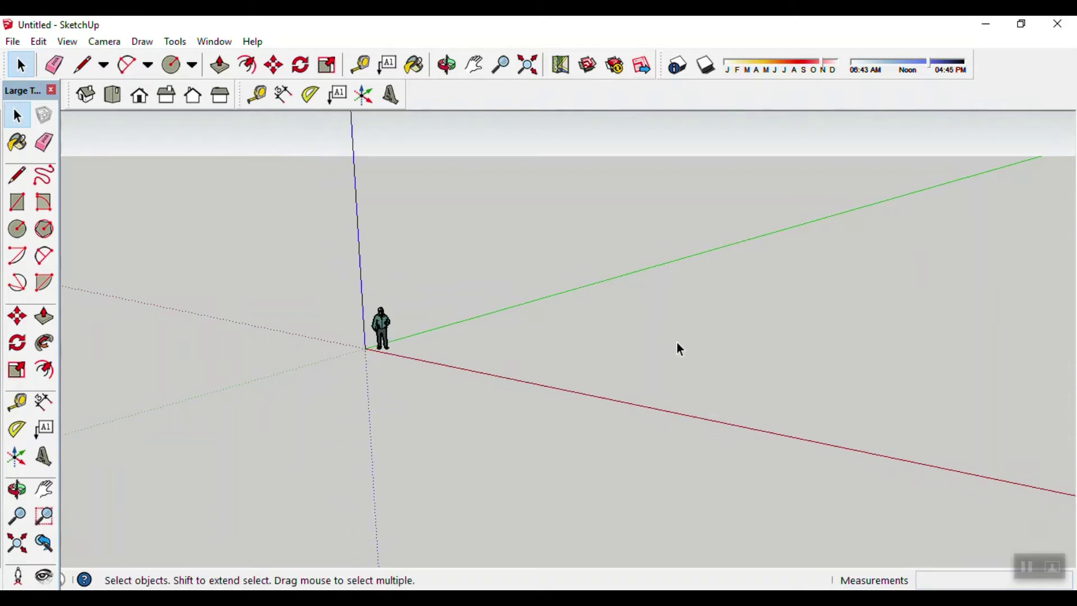
pyautogui.moveTo(719, 349); pyautogui.dragTo(533, 363, button='middle')
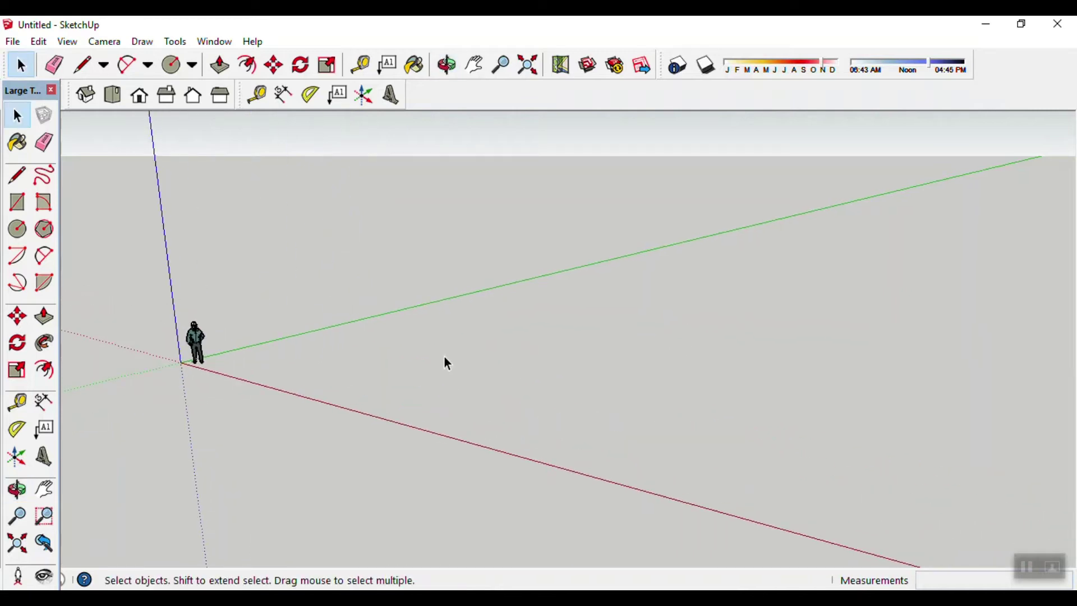
pyautogui.moveTo(447, 364); pyautogui.dragTo(521, 371, button='middle')
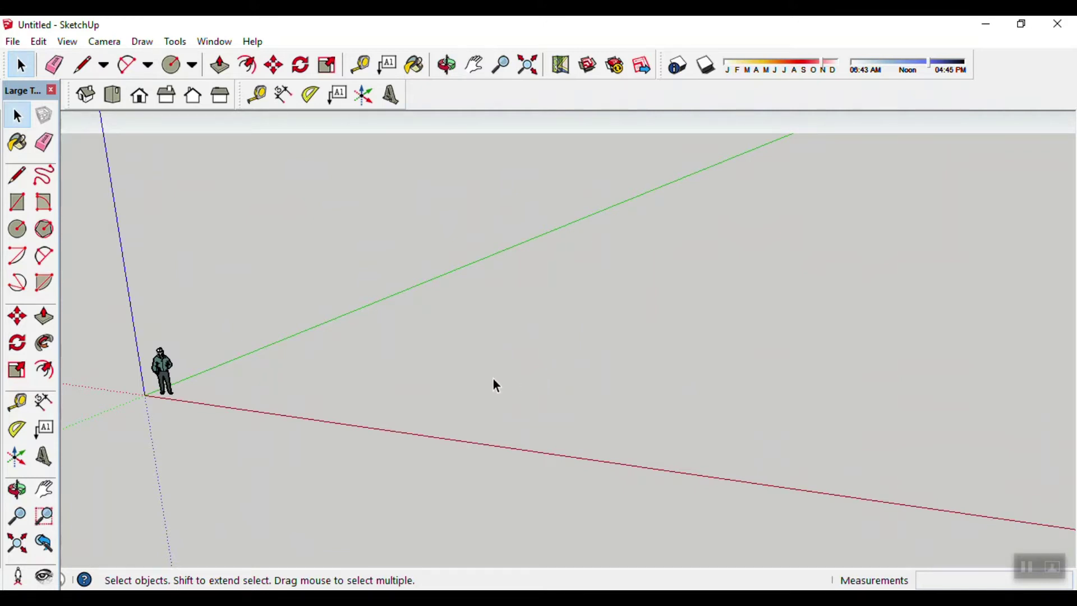
pyautogui.moveTo(493, 380)
pyautogui.mouseDown(button='middle')
pyautogui.moveTo(540, 427)
pyautogui.moveTo(567, 497)
pyautogui.moveTo(551, 440)
pyautogui.moveTo(490, 435)
pyautogui.moveTo(487, 450)
pyautogui.moveTo(471, 452)
pyautogui.moveTo(464, 439)
pyautogui.moveTo(416, 433)
pyautogui.mouseUp(button='middle')
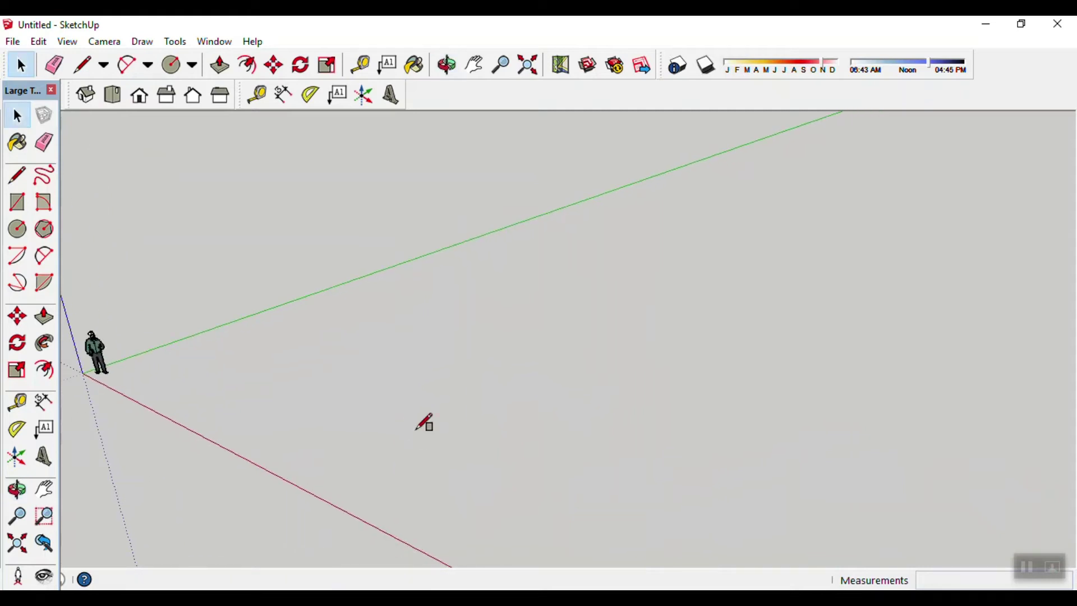
# - Draw a flat rectangle on the ground
pyautogui.press('r')
pyautogui.click(370, 417)
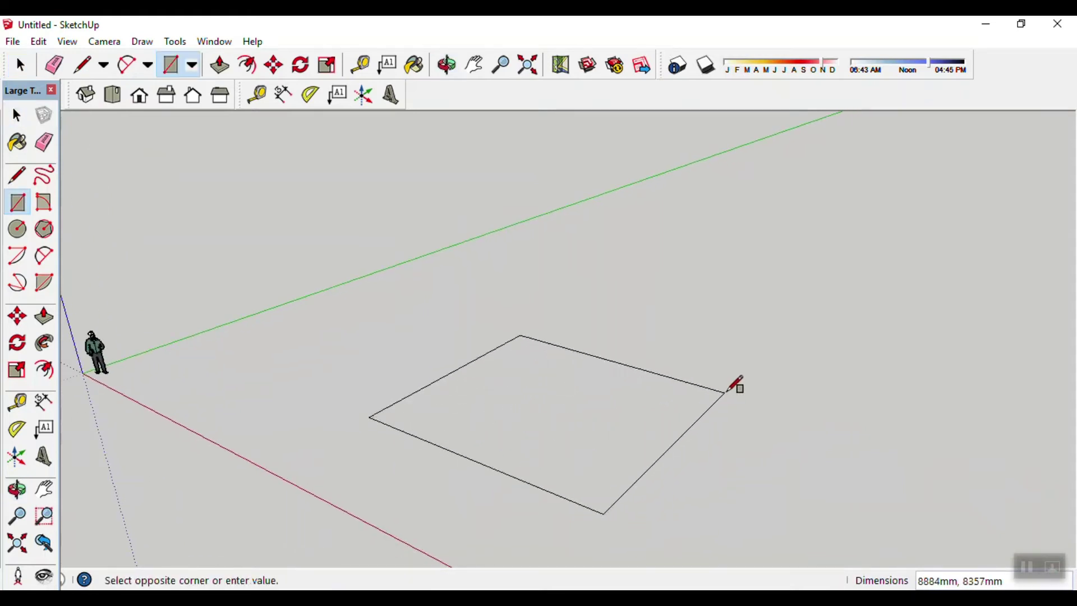
pyautogui.click(751, 413)
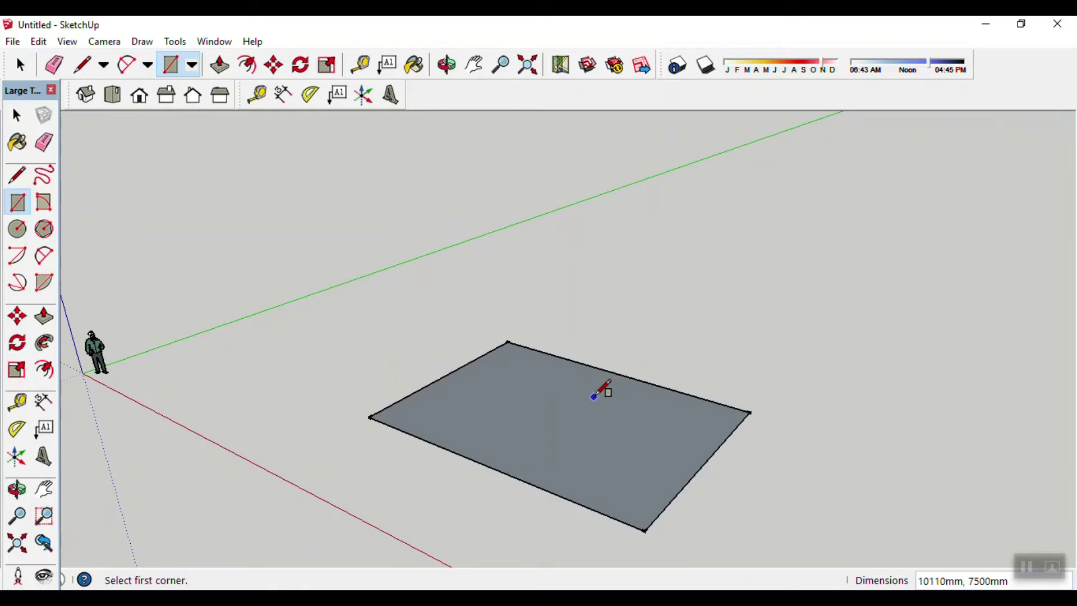
# - Divide the rectangle into four strips with three lines from front edge to back edge
pyautogui.press('l')
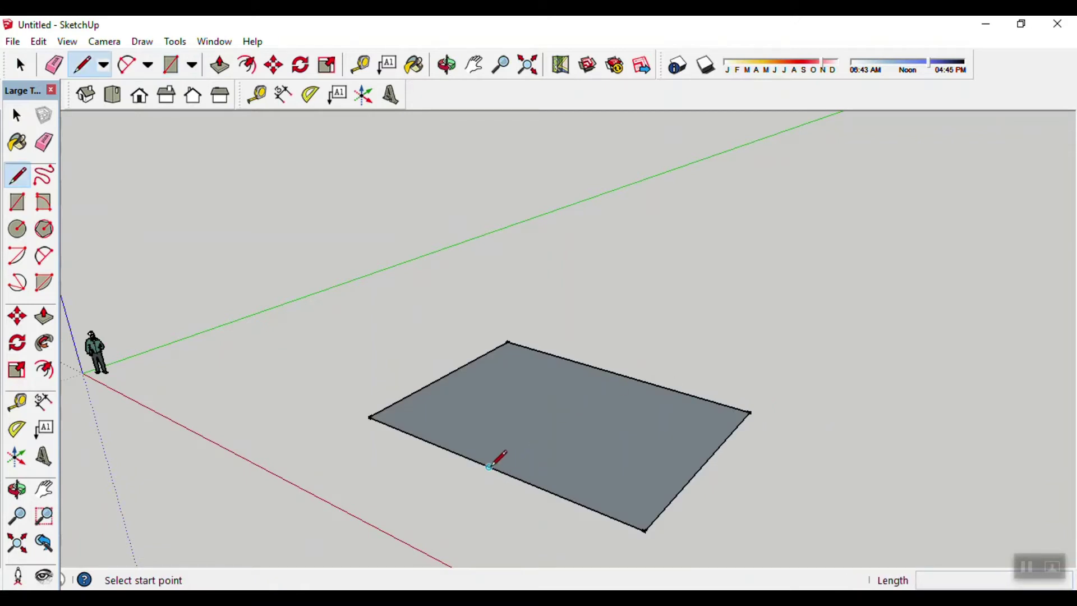
pyautogui.click(488, 467)
pyautogui.click(615, 373)
pyautogui.click(425, 440)
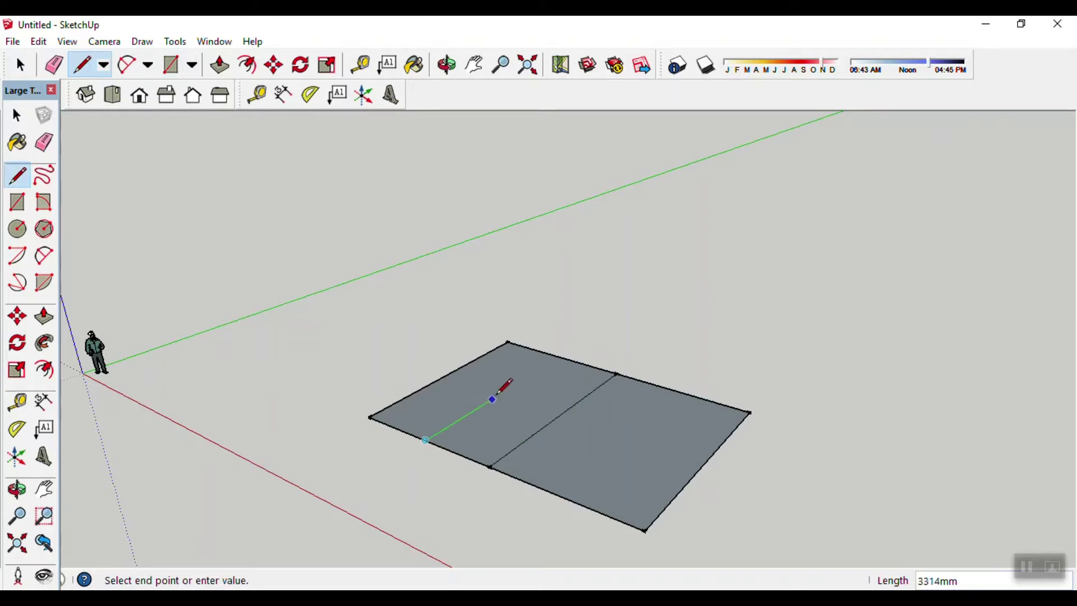
pyautogui.click(559, 357)
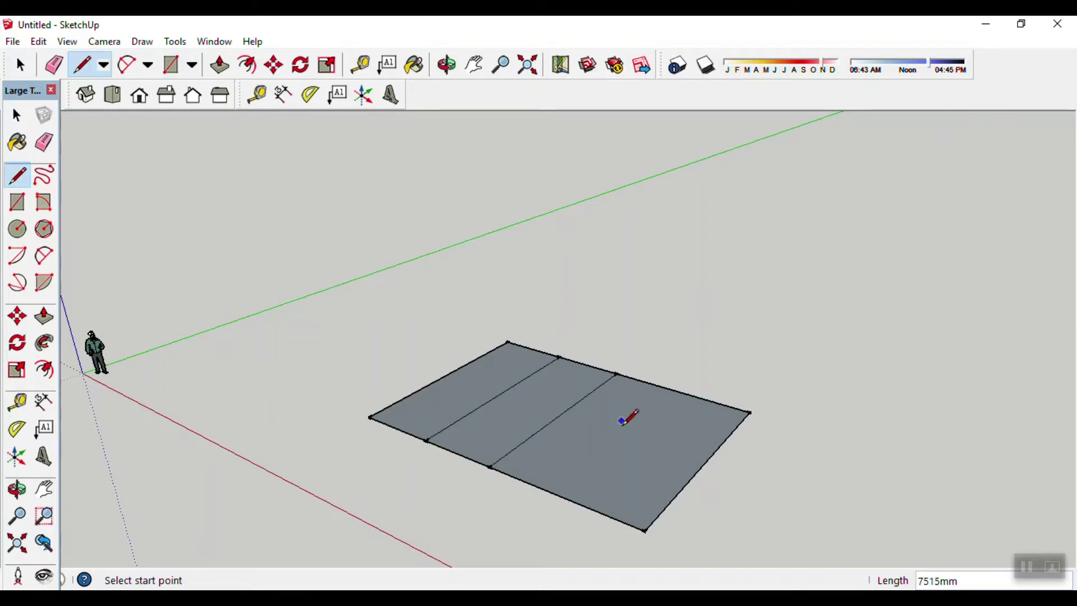
pyautogui.click(561, 496)
pyautogui.click(680, 392)
pyautogui.press('space')
pyautogui.scroll(1, 430, 420)
pyautogui.scroll(2, 430, 419)
pyautogui.scroll(-1, 430, 419)
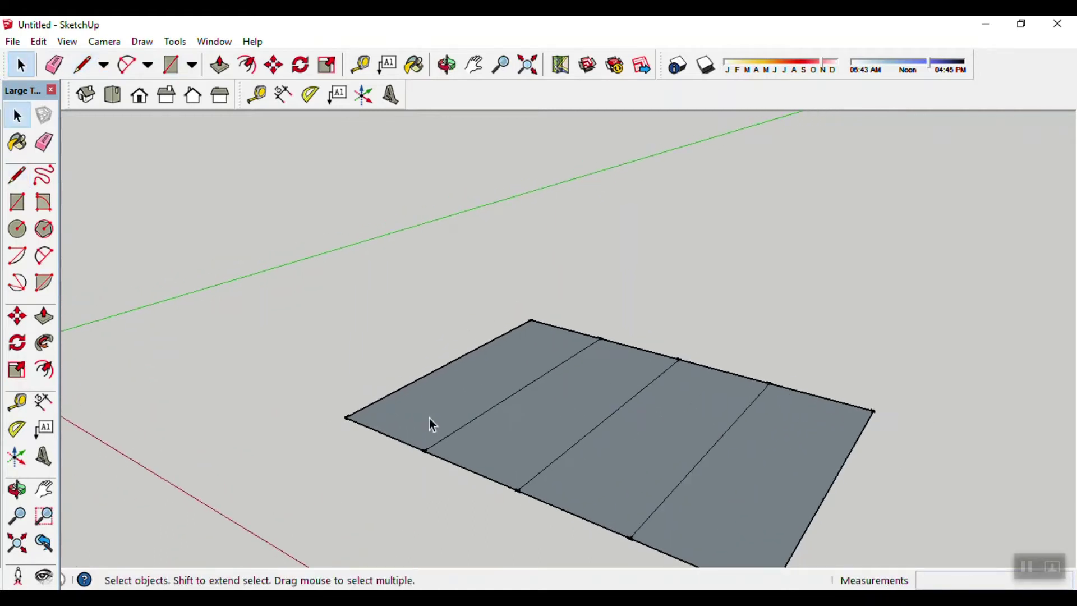
# - Draw three circles centred on the back and front edges, each sized to a strip line or corner
pyautogui.press('c')
pyautogui.click(565, 329)
pyautogui.click(605, 332)
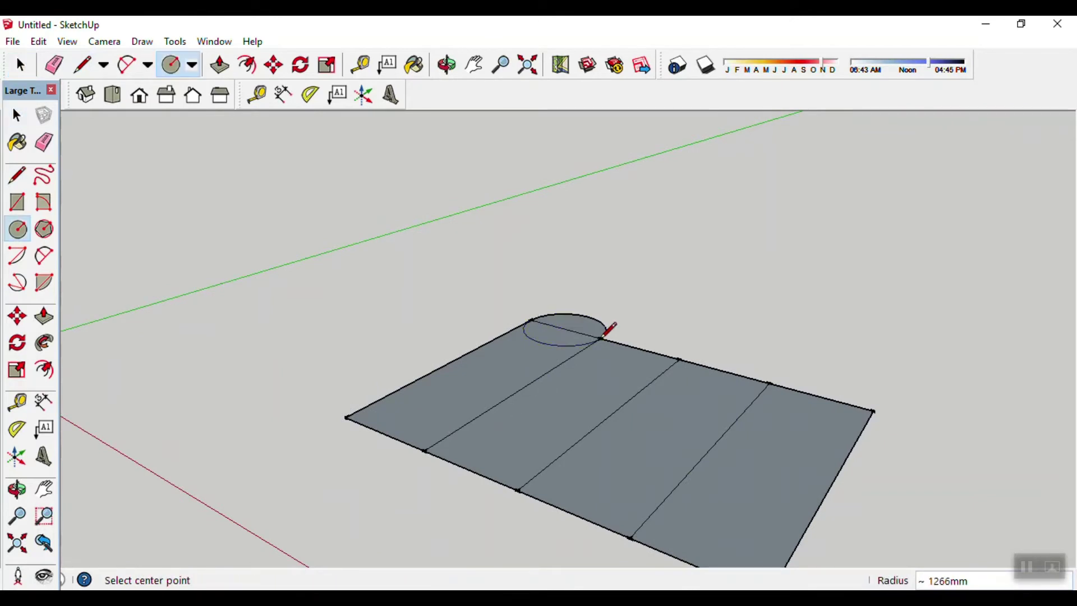
pyautogui.click(470, 470)
pyautogui.click(518, 490)
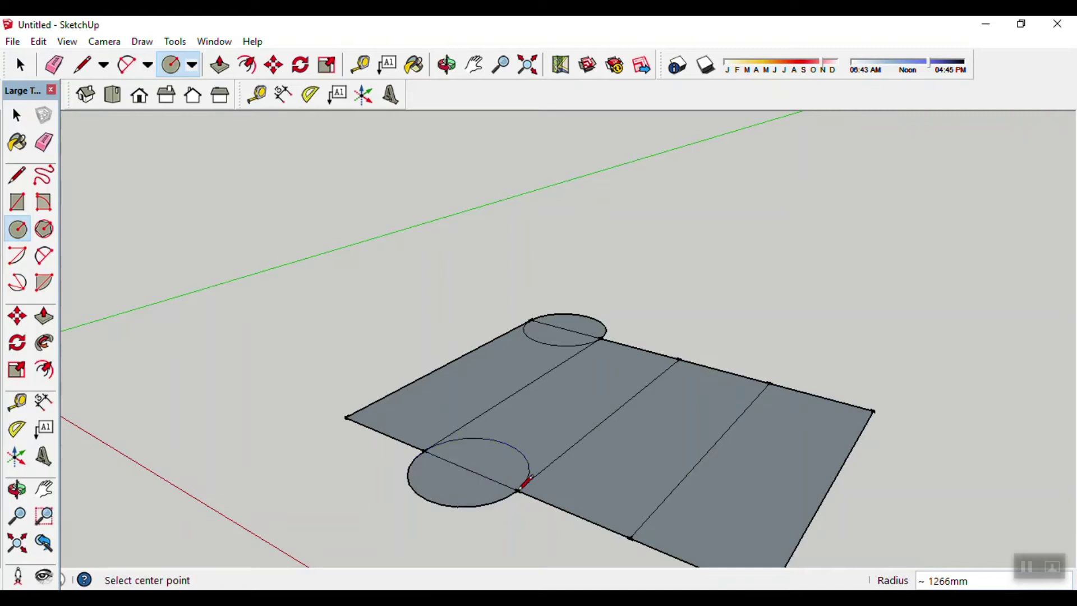
pyautogui.click(723, 369)
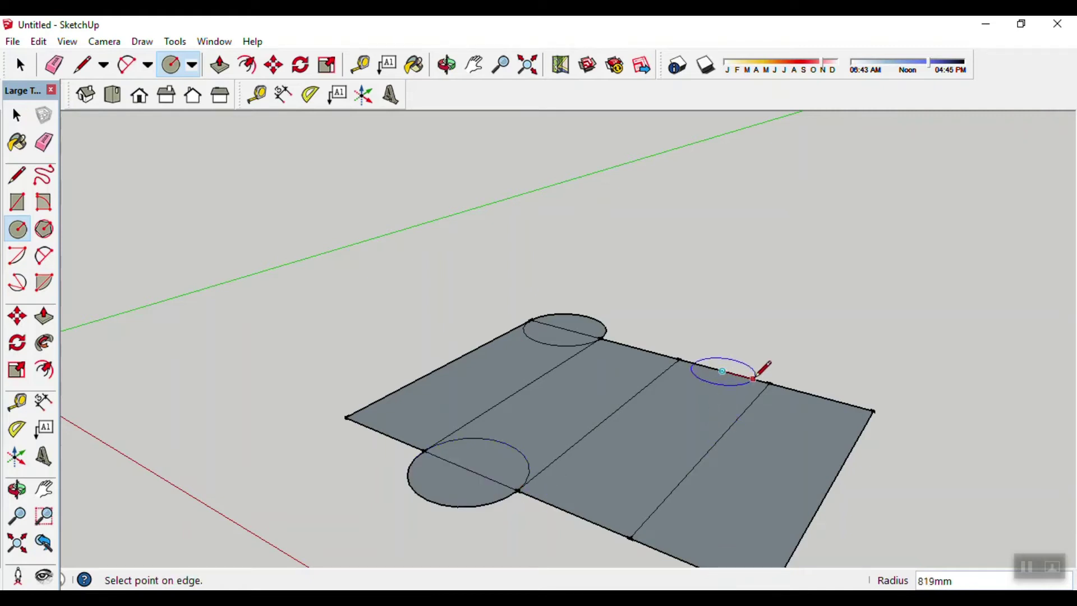
pyautogui.click(770, 383)
# - Add a fourth circle on the front edge reaching the rectangle's right corner
pyautogui.scroll(-2, 723, 506)
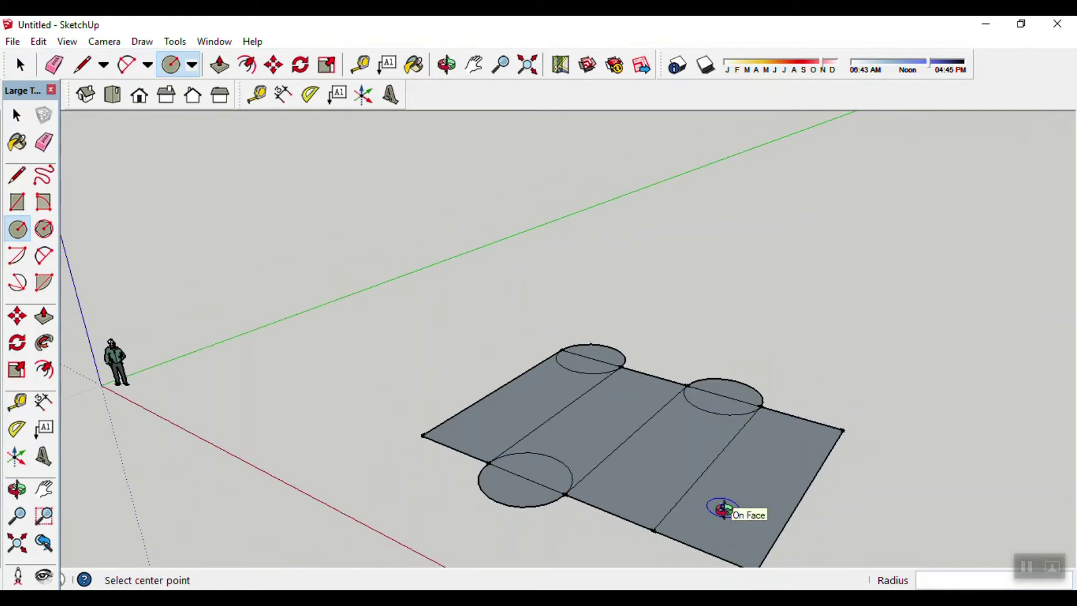
pyautogui.keyDown('shift'); pyautogui.moveTo(722, 508); pyautogui.dragTo(698, 446, button='middle'); pyautogui.keyUp('shift')
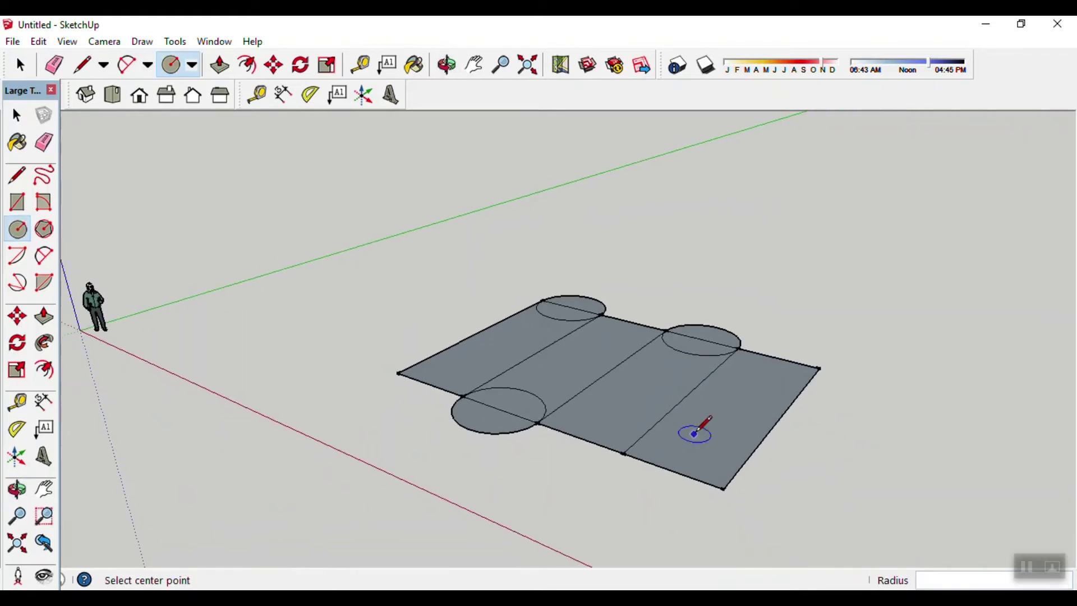
pyautogui.click(671, 470)
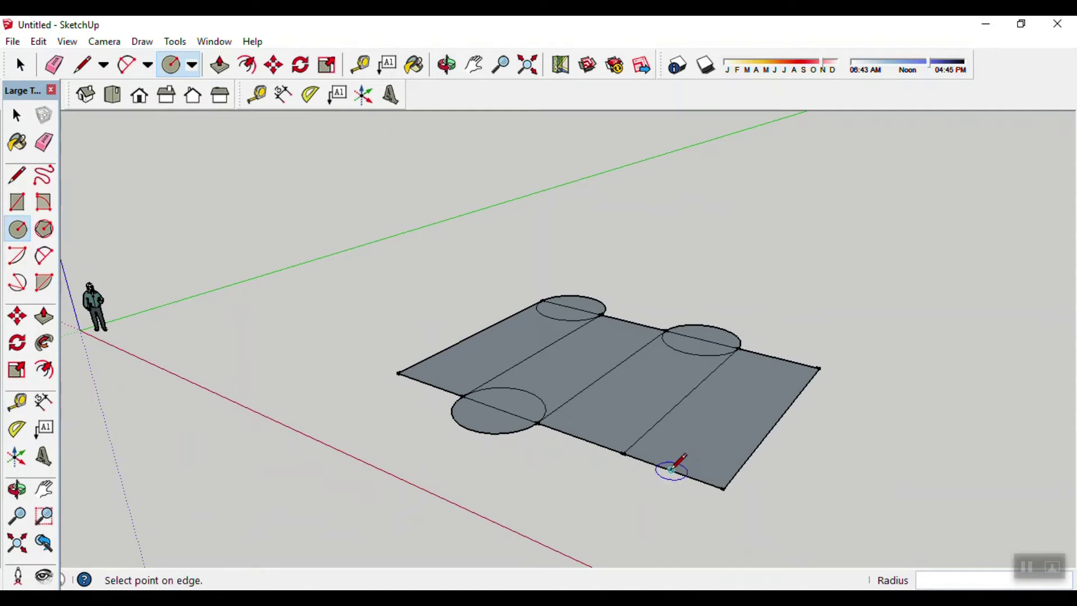
pyautogui.click(724, 488)
pyautogui.scroll(-1, 524, 458)
pyautogui.press('space')
pyautogui.moveTo(522, 460); pyautogui.dragTo(502, 410, button='middle')
pyautogui.scroll(1, 501, 411)
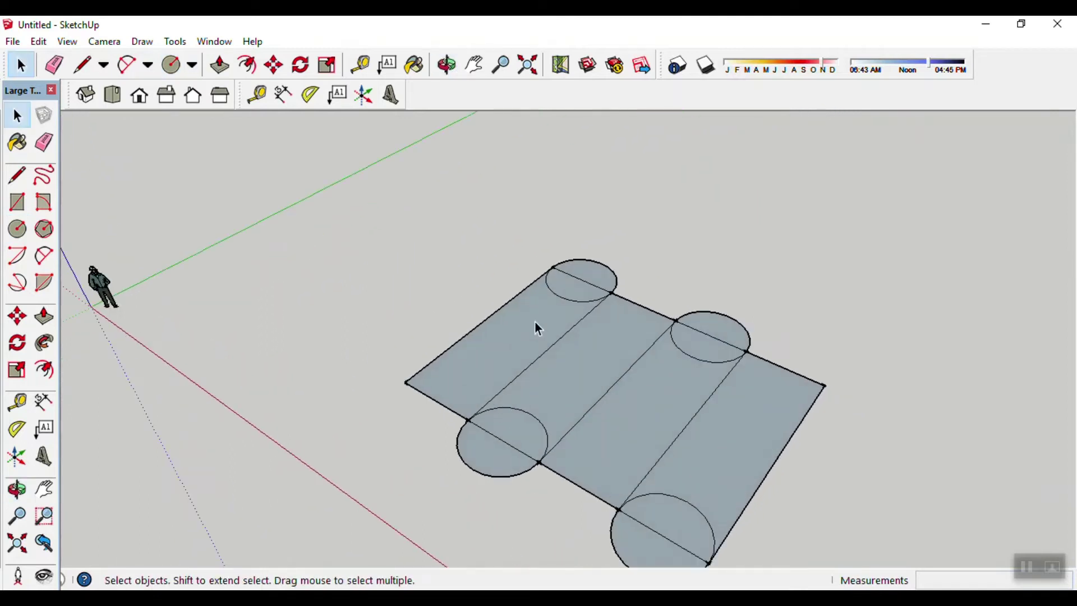
# - Erase the unwanted circle arcs, strip edges, diameter edge and the big middle face
pyautogui.click(555, 296)
pyautogui.click(630, 302)
pyautogui.press('Delete')
pyautogui.click(530, 418)
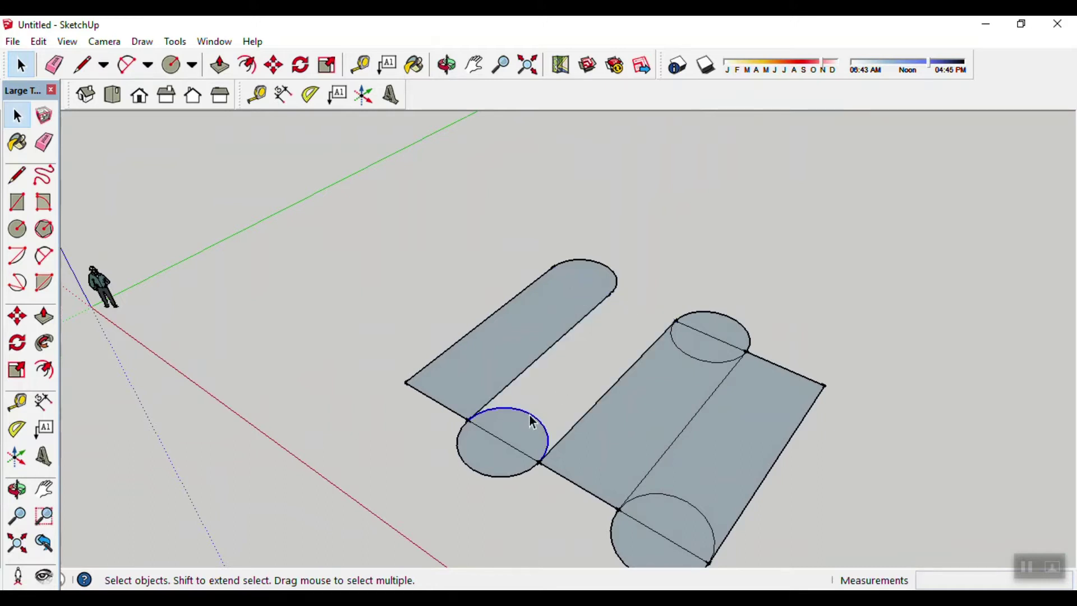
pyautogui.press('Delete')
pyautogui.click(506, 447)
pyautogui.press('Delete')
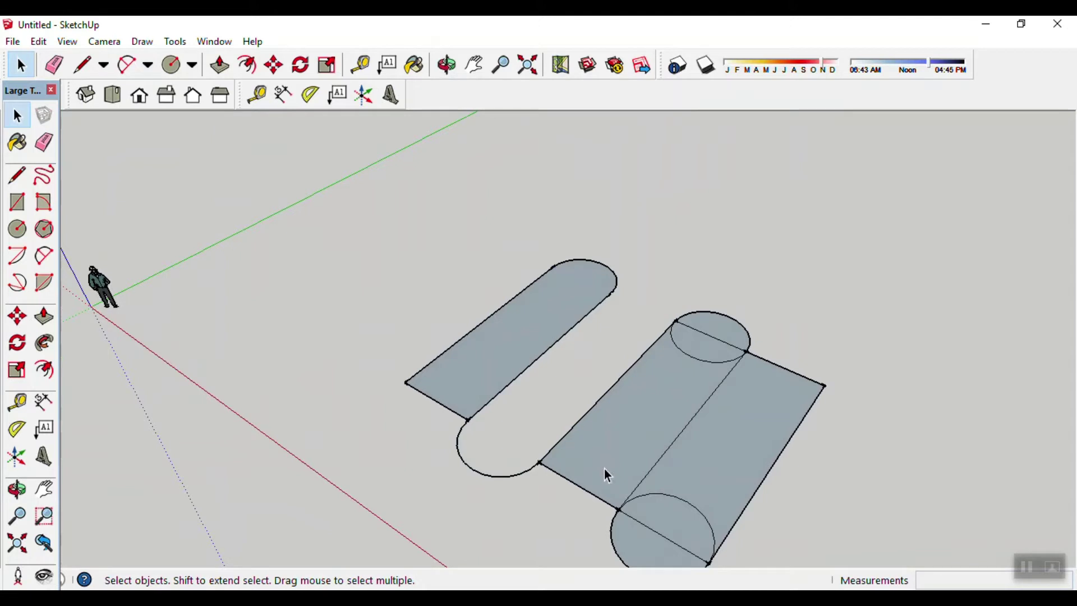
pyautogui.click(581, 490)
pyautogui.press('Delete')
pyautogui.click(682, 361)
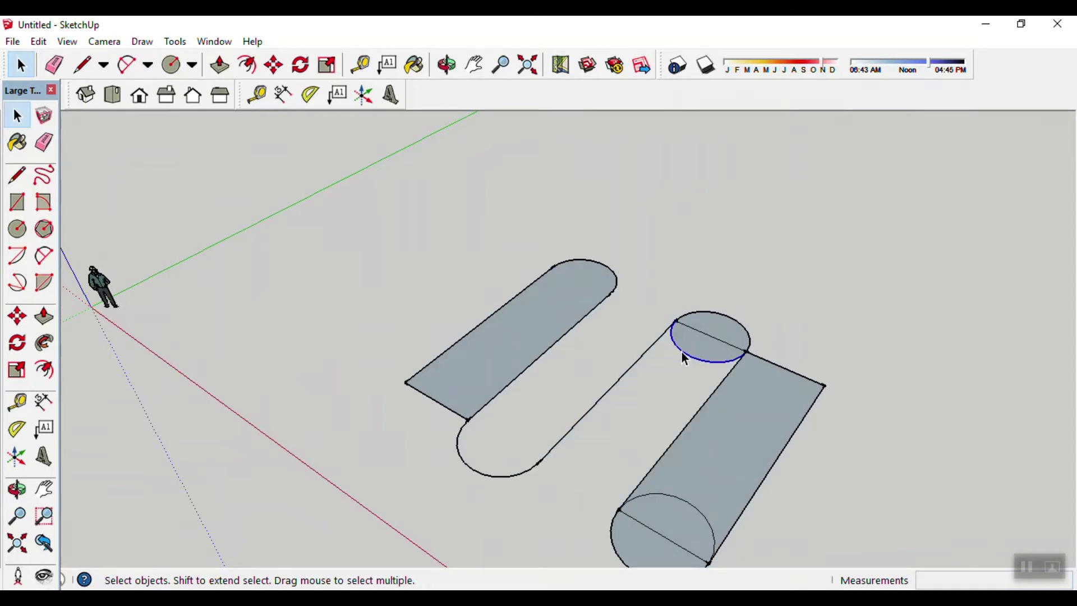
pyautogui.press('Delete')
pyautogui.click(697, 332)
pyautogui.press('Delete')
# - Erase the left strip, the front-right circle's diameter and back arc, and the last face
pyautogui.moveTo(659, 400); pyautogui.dragTo(417, 298, button='middle')
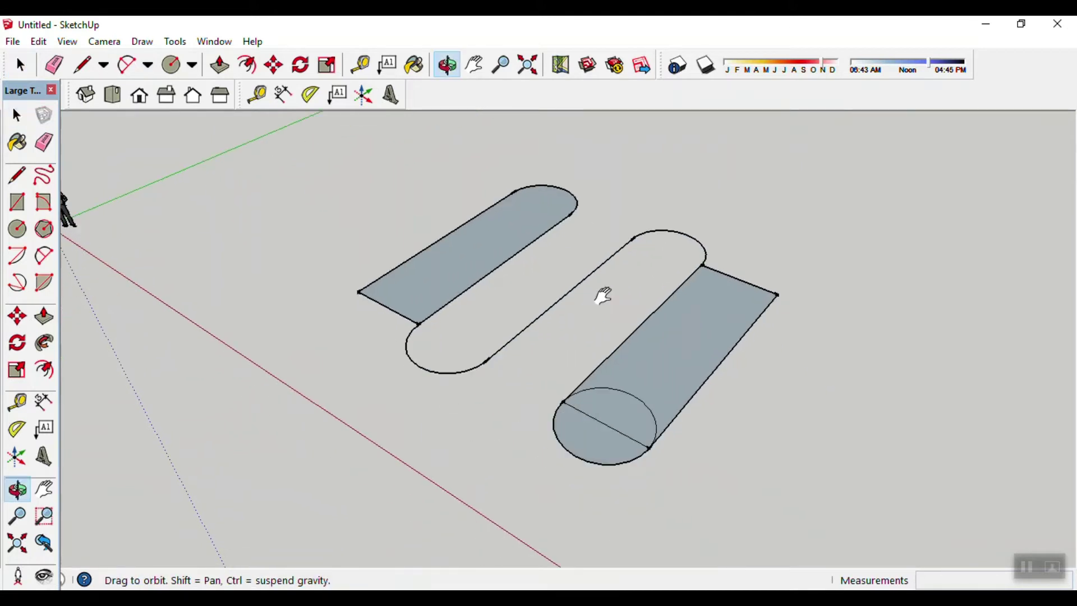
pyautogui.click(380, 290)
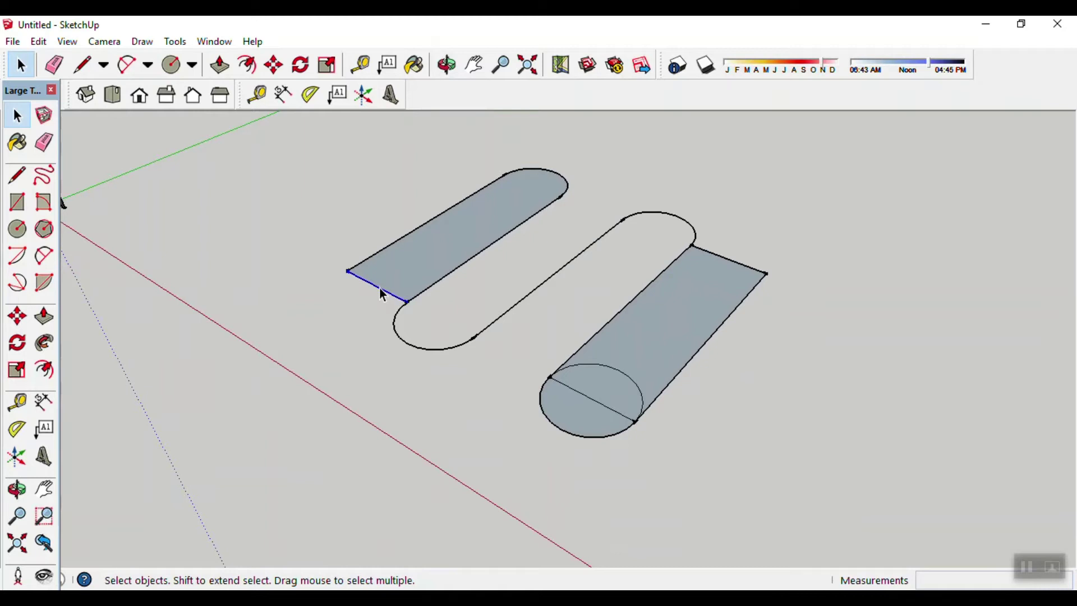
pyautogui.press('Delete')
pyautogui.click(588, 404)
pyautogui.press('Delete')
pyautogui.click(618, 369)
pyautogui.press('Delete')
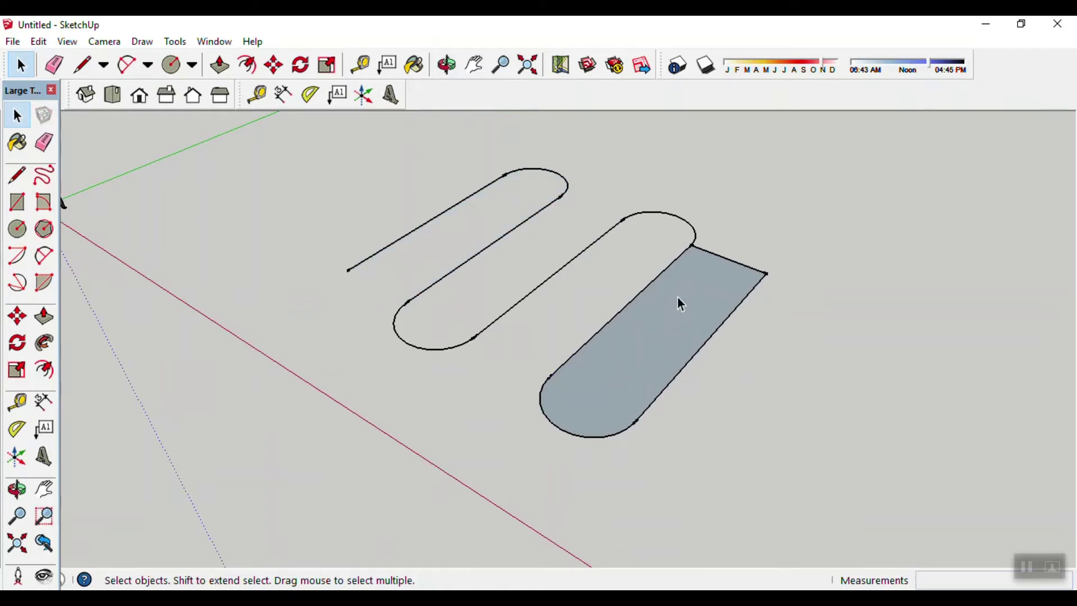
pyautogui.click(713, 256)
pyautogui.press('Delete')
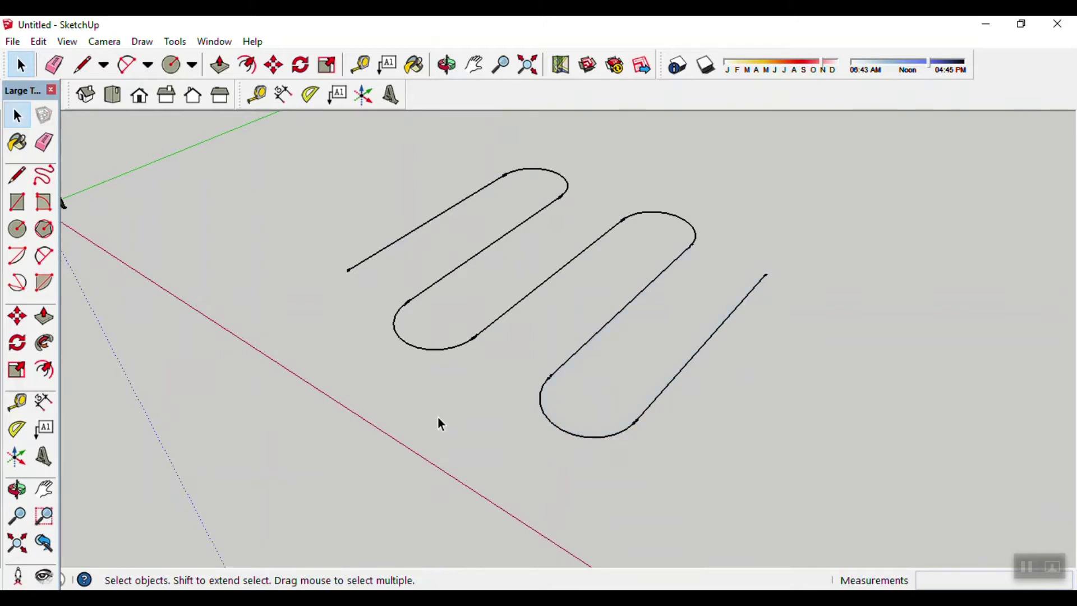
# - Select the whole zigzag path
pyautogui.moveTo(441, 424)
pyautogui.mouseDown(button='middle')
pyautogui.moveTo(365, 389)
pyautogui.moveTo(532, 472)
pyautogui.moveTo(512, 478)
pyautogui.mouseUp(button='middle')
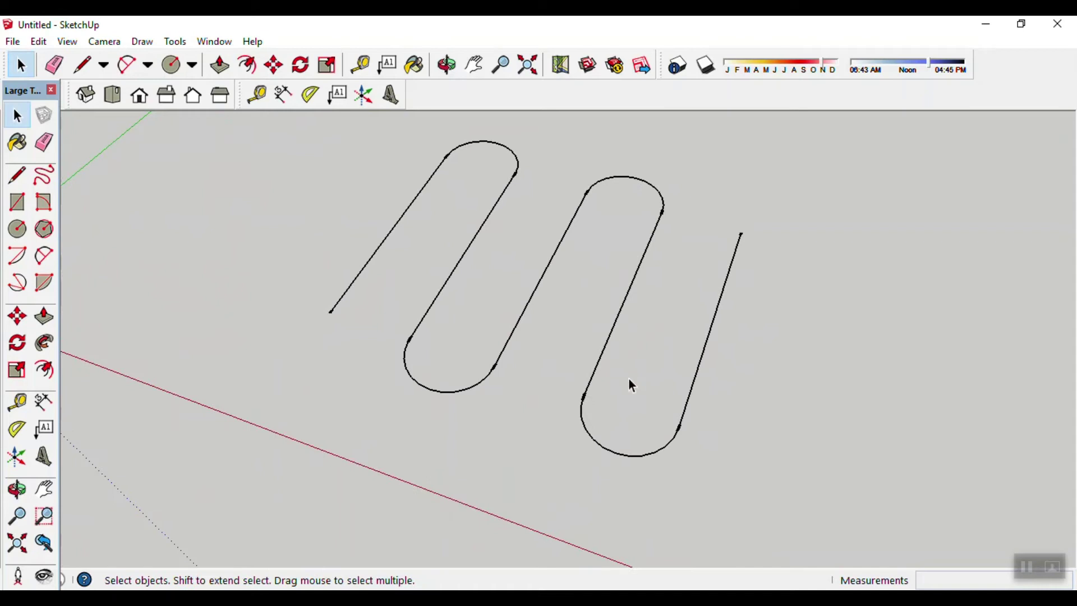
pyautogui.moveTo(711, 450)
pyautogui.mouseDown(button='middle')
pyautogui.moveTo(502, 414)
pyautogui.moveTo(547, 391)
pyautogui.mouseUp(button='middle')
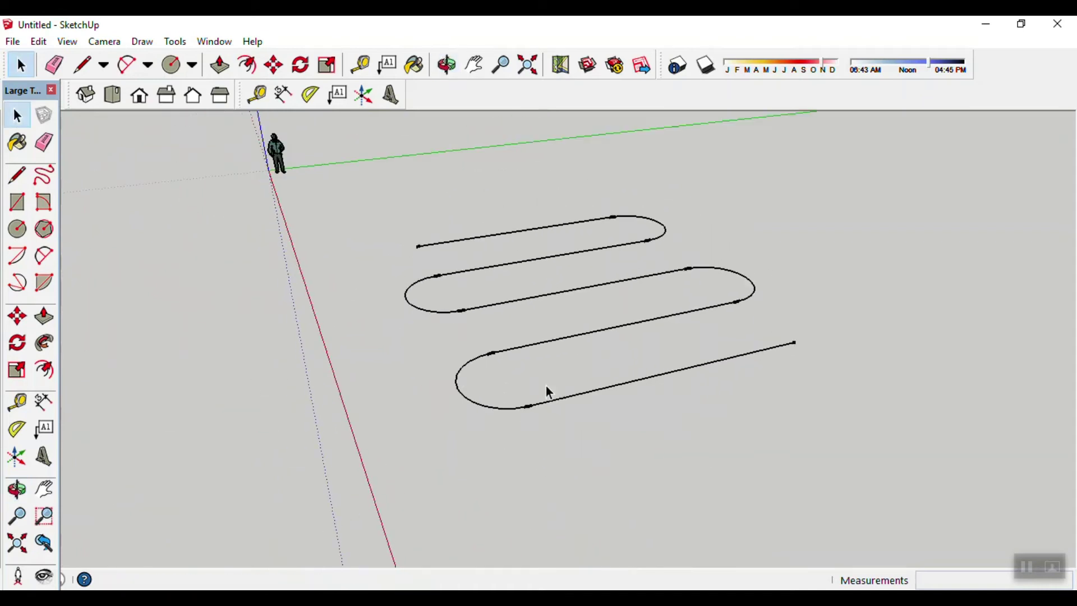
pyautogui.moveTo(550, 445)
pyautogui.mouseDown(button='middle')
pyautogui.moveTo(512, 413)
pyautogui.moveTo(514, 428)
pyautogui.moveTo(582, 455)
pyautogui.moveTo(689, 466)
pyautogui.mouseUp(button='middle')
pyautogui.click(379, 270)
pyautogui.click(770, 385)
pyautogui.moveTo(317, 356); pyautogui.dragTo(752, 220)
pyautogui.moveTo(314, 474); pyautogui.dragTo(833, 237)
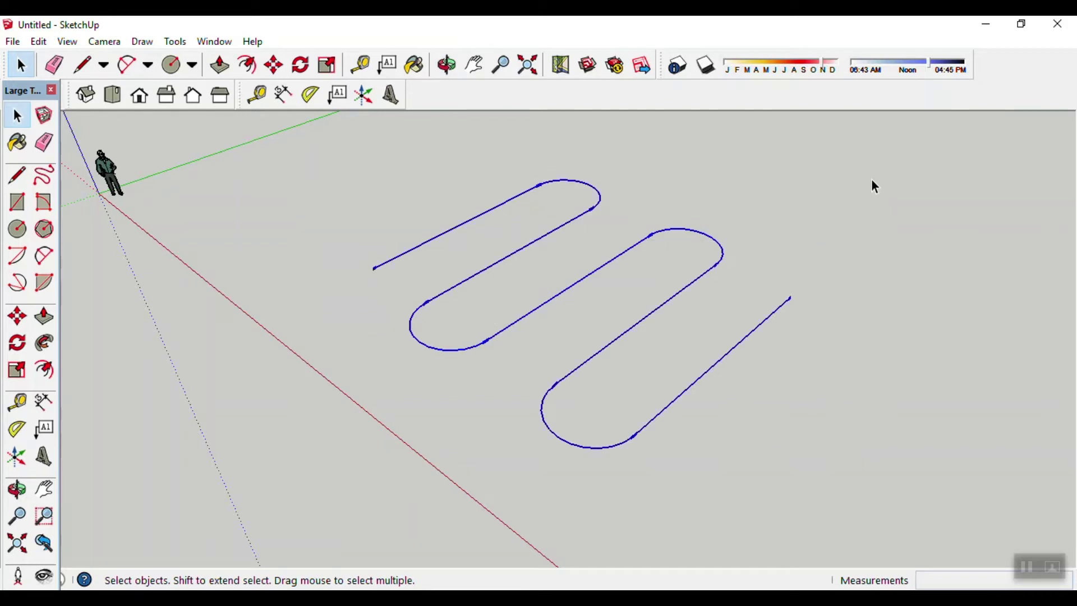
# - Start the Rotate tool on the selected path, viewing it from ground level
pyautogui.moveTo(716, 477); pyautogui.dragTo(578, 398, button='middle')
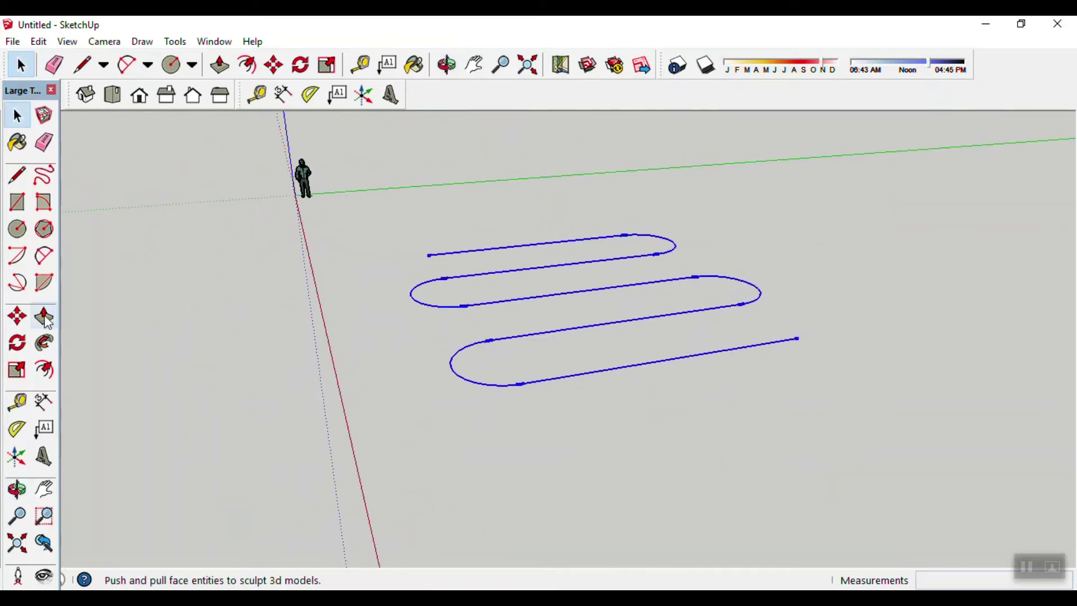
pyautogui.click(17, 343)
pyautogui.moveTo(522, 496); pyautogui.dragTo(490, 352, button='middle')
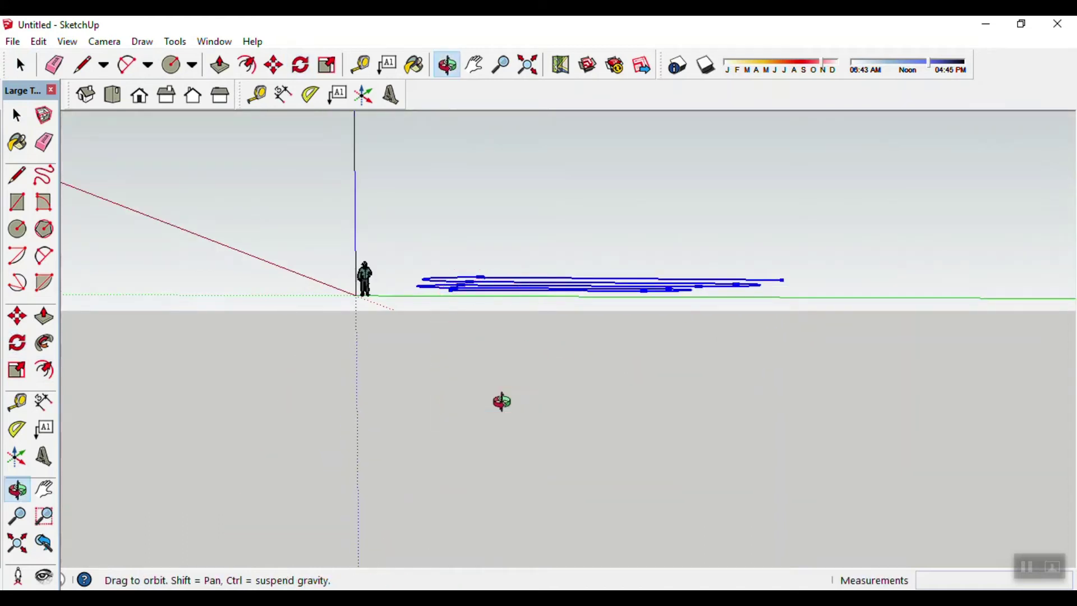
pyautogui.moveTo(499, 399); pyautogui.dragTo(482, 423, button='middle')
pyautogui.moveTo(490, 376)
pyautogui.mouseDown(button='middle')
pyautogui.moveTo(500, 392)
pyautogui.moveTo(481, 320)
pyautogui.mouseUp(button='middle')
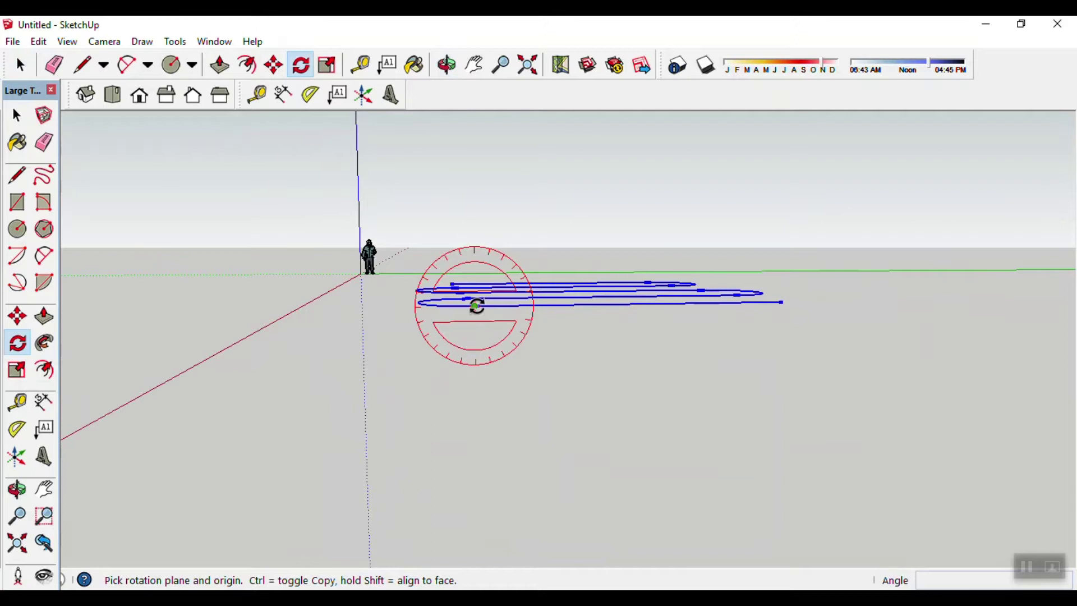
# - Rotate the path 90 degrees about its right end so it stands upright
pyautogui.click(783, 302)
pyautogui.click(478, 307)
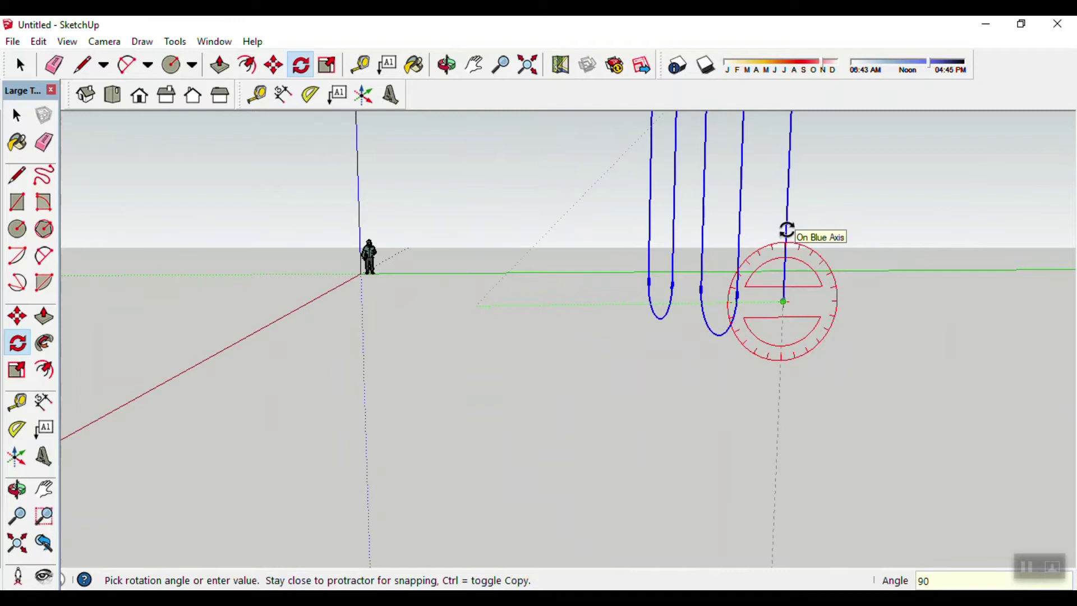
pyautogui.click(787, 230)
pyautogui.press('space')
# - Deselect the upright path and adjust the view to show the whole wavy line
pyautogui.moveTo(801, 455)
pyautogui.mouseDown(button='middle')
pyautogui.moveTo(879, 441)
pyautogui.moveTo(863, 414)
pyautogui.moveTo(794, 413)
pyautogui.moveTo(906, 459)
pyautogui.mouseUp(button='middle')
pyautogui.click(819, 378)
pyautogui.scroll(3, 822, 362)
pyautogui.scroll(-2, 779, 360)
pyautogui.moveTo(819, 344)
pyautogui.mouseDown(button='middle')
pyautogui.moveTo(839, 361)
pyautogui.moveTo(805, 348)
pyautogui.mouseUp(button='middle')
pyautogui.scroll(1, 782, 334)
pyautogui.scroll(2, 810, 336)
pyautogui.scroll(-2, 788, 343)
pyautogui.scroll(2, 810, 353)
pyautogui.scroll(-2, 819, 344)
pyautogui.moveTo(731, 464); pyautogui.dragTo(719, 467, button='middle')
# - Draw an 80 mm circle centred on the wavy line's lower endpoint
pyautogui.press('c')
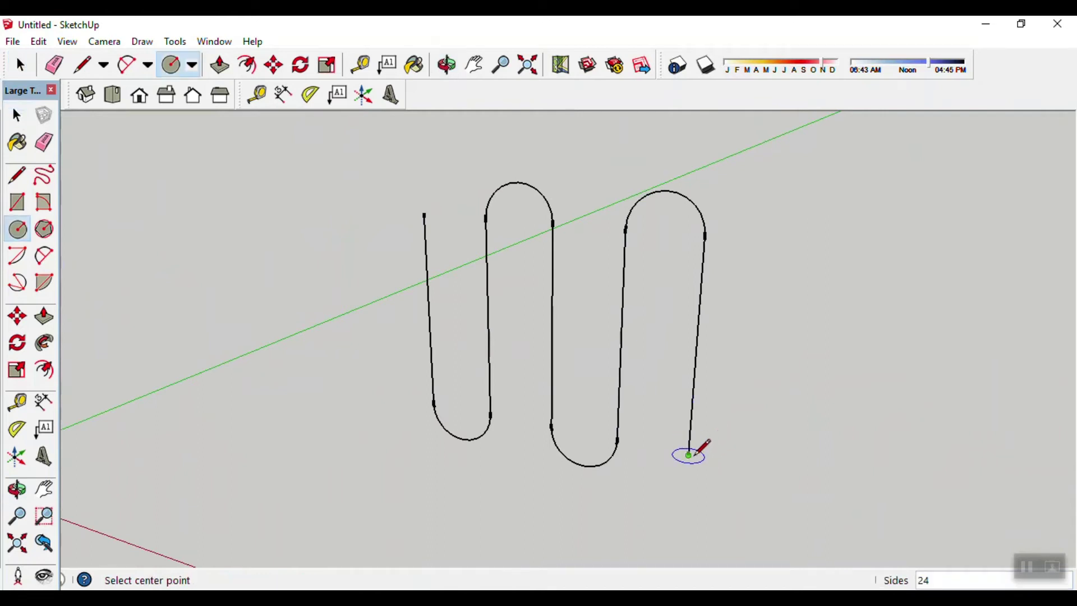
pyautogui.click(689, 455)
pyautogui.write('800')
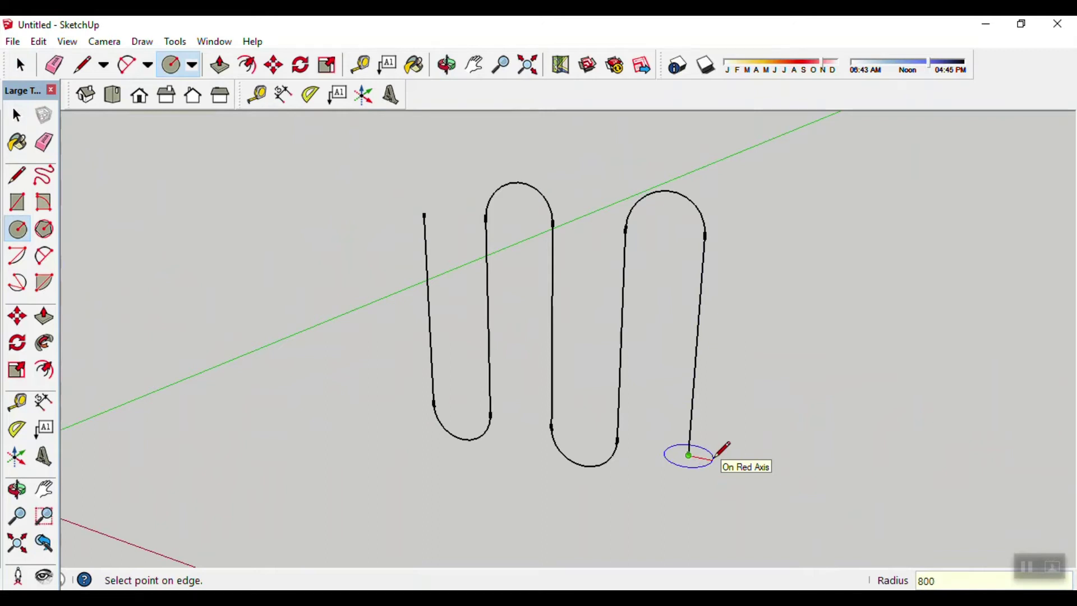
pyautogui.press('Return')
pyautogui.press('space')
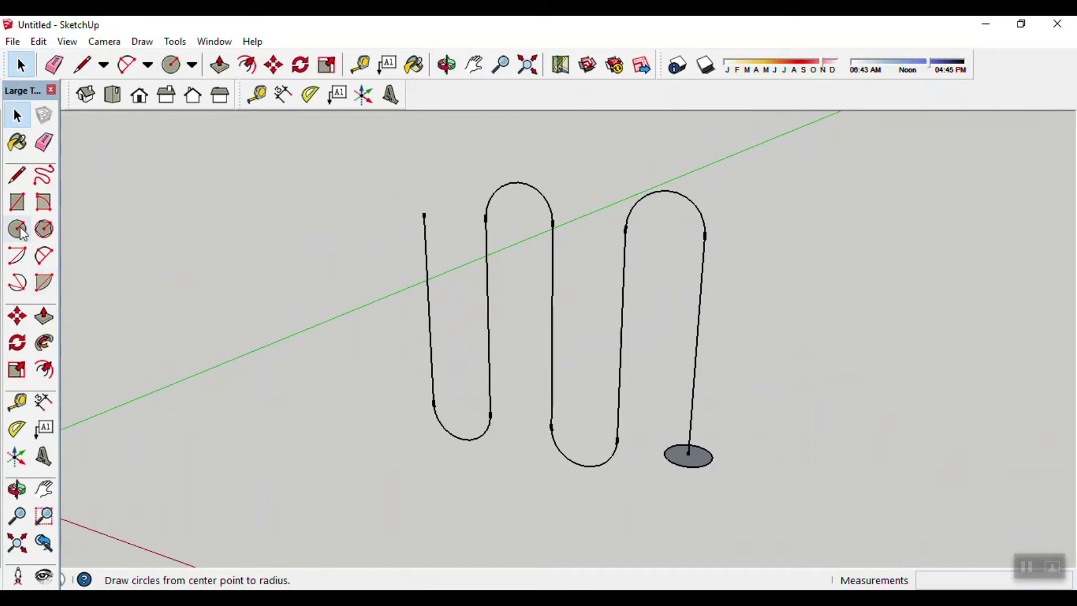
# - Sweep the circle along the entire serpentine path with Follow Me to form a pipe
pyautogui.click(44, 343)
pyautogui.moveTo(704, 465)
pyautogui.mouseDown()
pyautogui.moveTo(693, 421)
pyautogui.moveTo(709, 228)
pyautogui.moveTo(661, 197)
pyautogui.moveTo(643, 211)
pyautogui.moveTo(617, 456)
pyautogui.moveTo(591, 474)
pyautogui.moveTo(564, 455)
pyautogui.moveTo(552, 217)
pyautogui.moveTo(488, 209)
pyautogui.moveTo(488, 420)
pyautogui.moveTo(467, 436)
pyautogui.moveTo(432, 404)
pyautogui.moveTo(428, 218)
pyautogui.mouseUp()
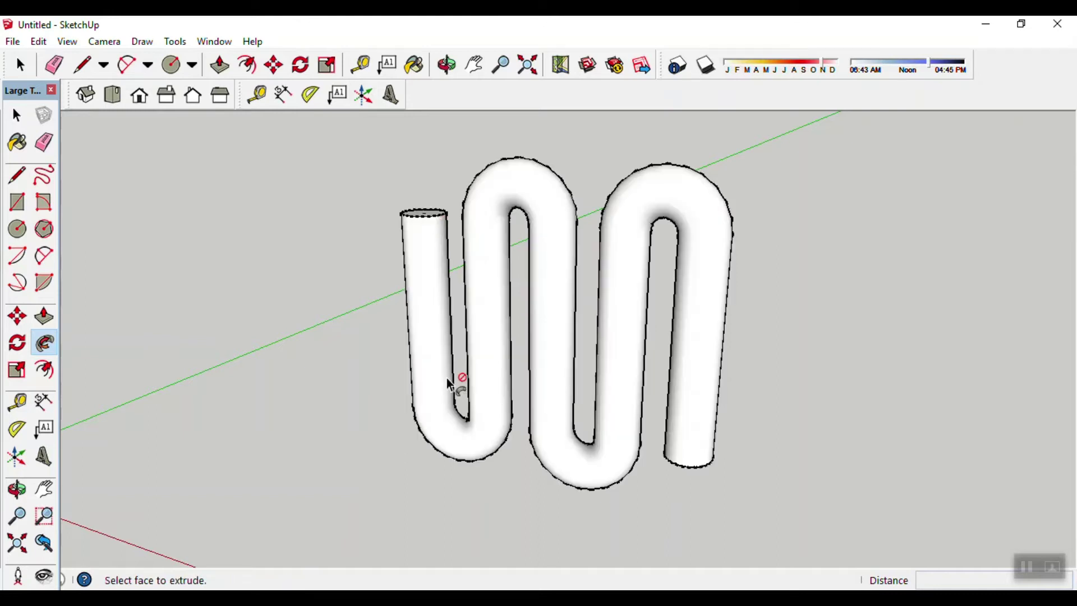
pyautogui.press('space')
pyautogui.scroll(-2, 377, 429)
pyautogui.moveTo(692, 432)
pyautogui.mouseDown(button='middle')
pyautogui.moveTo(584, 452)
pyautogui.moveTo(346, 451)
pyautogui.moveTo(219, 428)
pyautogui.moveTo(462, 502)
pyautogui.mouseUp(button='middle')
pyautogui.moveTo(432, 525); pyautogui.dragTo(619, 518, button='middle')
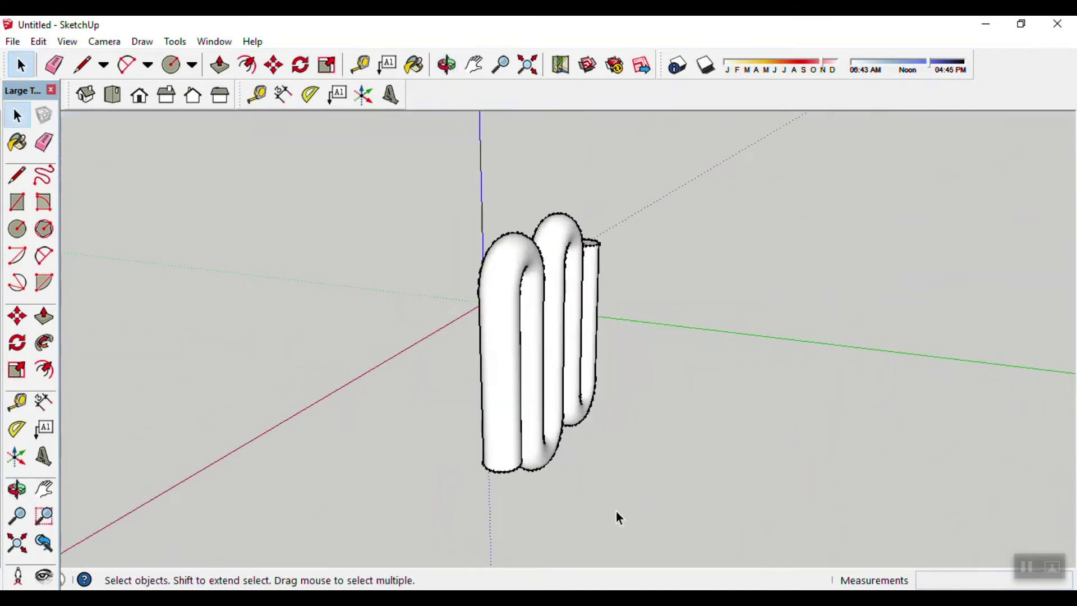
pyautogui.moveTo(444, 486)
pyautogui.mouseDown(button='middle')
pyautogui.moveTo(799, 506)
pyautogui.moveTo(769, 457)
pyautogui.moveTo(803, 452)
pyautogui.moveTo(568, 483)
pyautogui.mouseUp(button='middle')
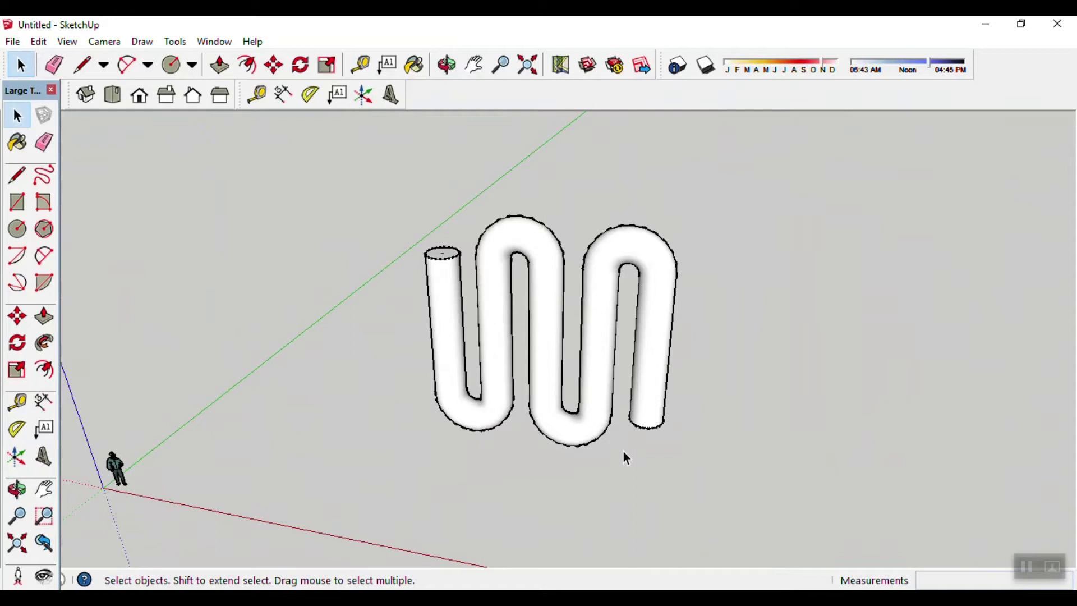
pyautogui.moveTo(624, 452); pyautogui.dragTo(759, 365, button='middle')
pyautogui.press('o')
pyautogui.moveTo(796, 344); pyautogui.dragTo(513, 362)
pyautogui.press('space')
pyautogui.moveTo(512, 363)
pyautogui.mouseDown(button='middle')
pyautogui.moveTo(772, 356)
pyautogui.moveTo(717, 384)
pyautogui.mouseUp(button='middle')
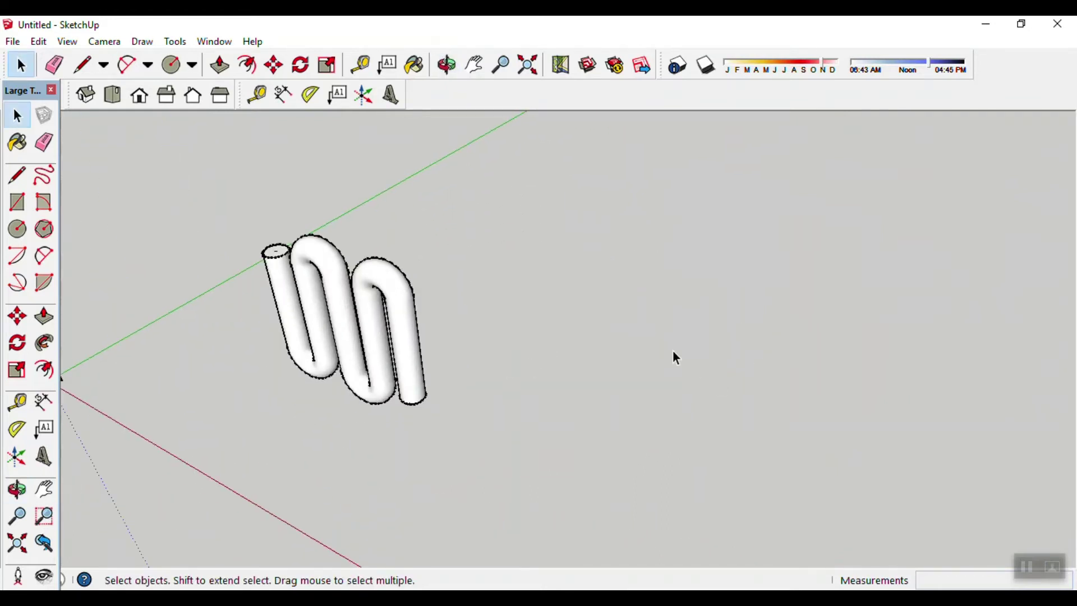
pyautogui.moveTo(551, 298)
pyautogui.mouseDown(button='middle')
pyautogui.moveTo(654, 318)
pyautogui.moveTo(637, 339)
pyautogui.moveTo(563, 334)
pyautogui.mouseUp(button='middle')
# - Draw a large circle on the ground beside the tube
pyautogui.press('c')
pyautogui.click(570, 361)
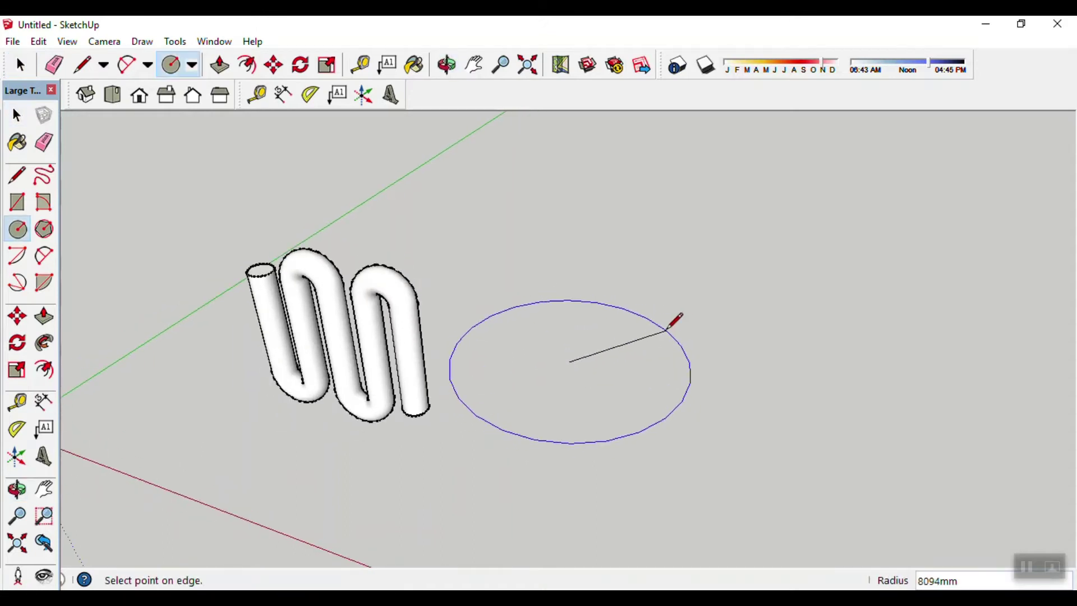
pyautogui.press('Escape')
pyautogui.click(668, 279)
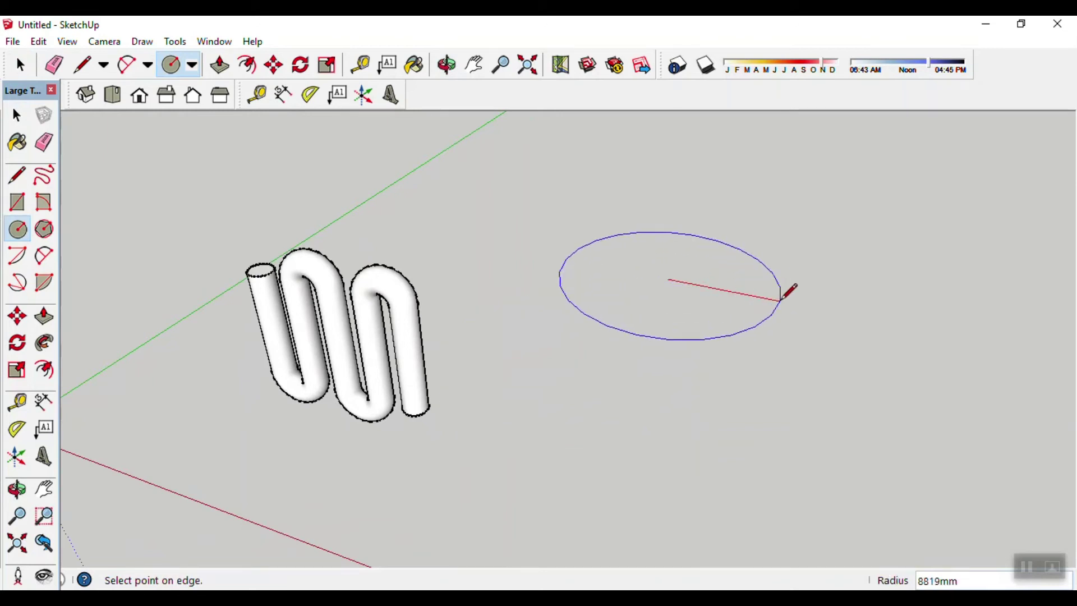
pyautogui.click(781, 293)
pyautogui.press('space')
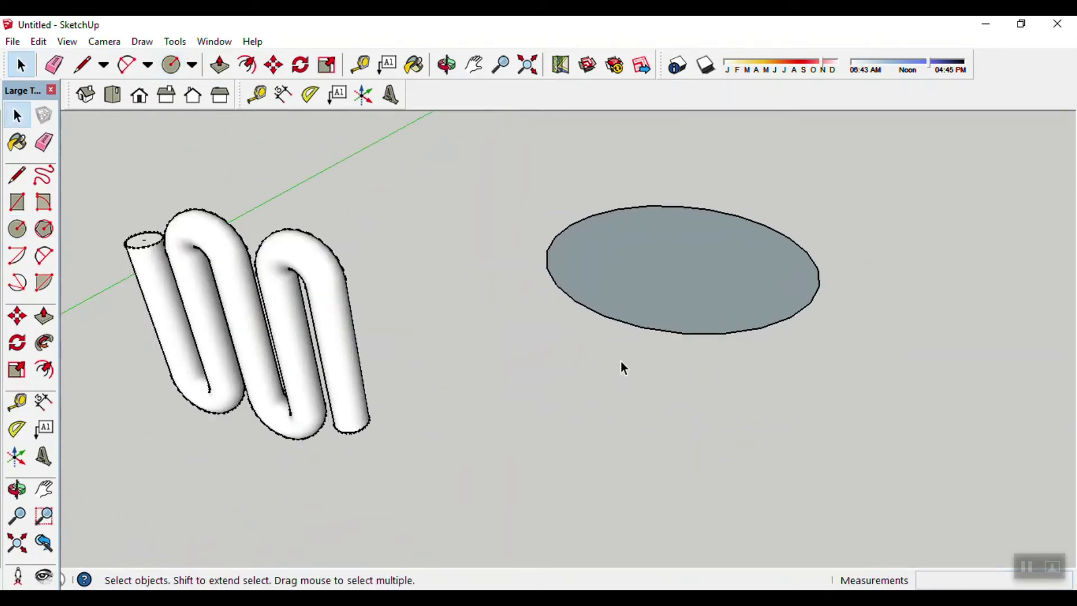
# - Orbit and zoom around the new disc to inspect it
pyautogui.moveTo(620, 360); pyautogui.dragTo(519, 351, button='middle')
pyautogui.moveTo(583, 337)
pyautogui.mouseDown(button='middle')
pyautogui.moveTo(637, 313)
pyautogui.moveTo(620, 245)
pyautogui.mouseUp(button='middle')
pyautogui.press('c')
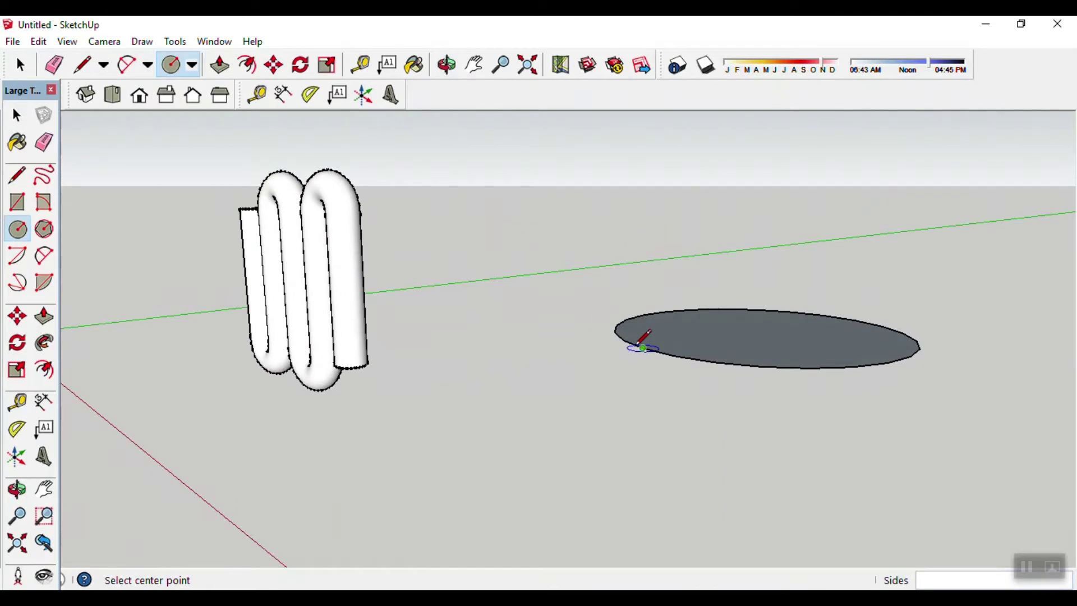
pyautogui.moveTo(644, 348); pyautogui.dragTo(640, 277, button='middle')
pyautogui.moveTo(660, 349)
pyautogui.mouseDown(button='middle')
pyautogui.moveTo(666, 363)
pyautogui.moveTo(594, 402)
pyautogui.moveTo(632, 374)
pyautogui.moveTo(640, 344)
pyautogui.moveTo(665, 361)
pyautogui.moveTo(602, 351)
pyautogui.moveTo(709, 399)
pyautogui.mouseUp(button='middle')
pyautogui.scroll(3, 671, 387)
pyautogui.scroll(2, 665, 390)
pyautogui.scroll(2, 662, 387)
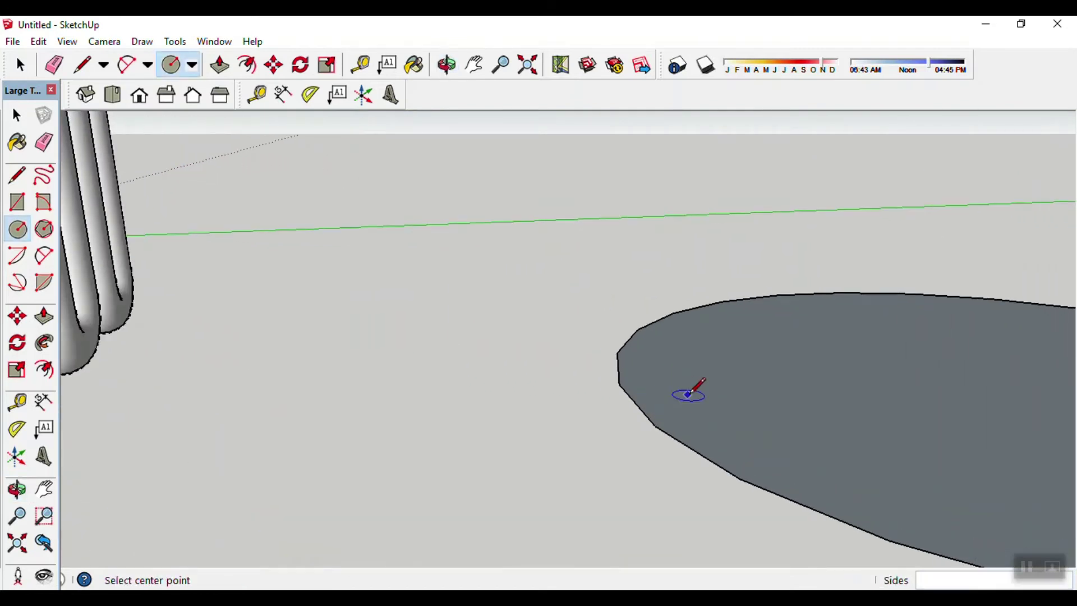
pyautogui.press('space')
# - Delete the large disc's face, then draw a small upright circle on the outline's vertex
pyautogui.press('Delete')
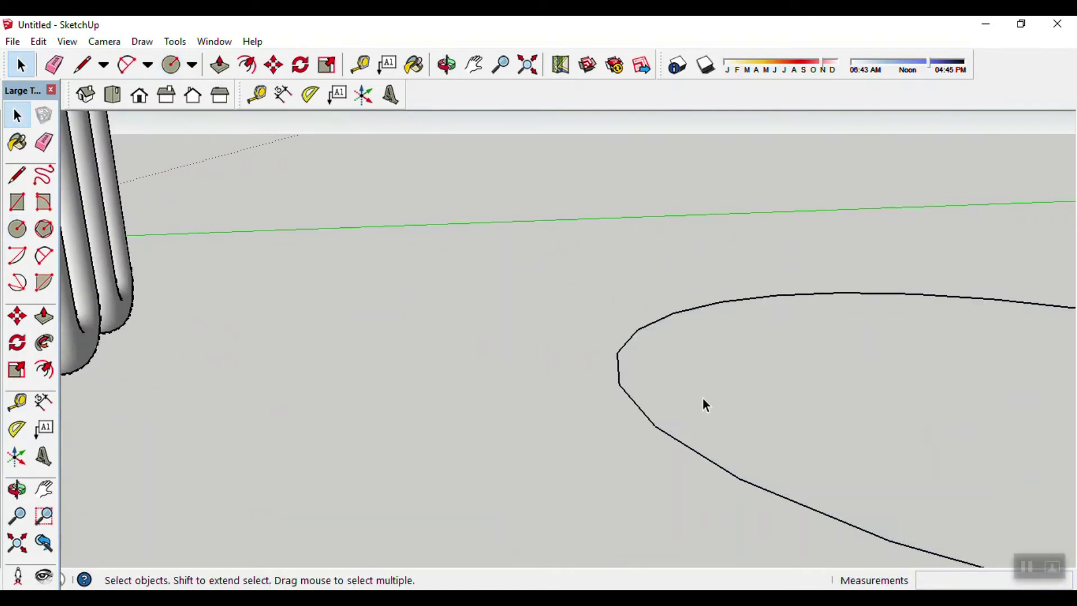
pyautogui.scroll(1, 606, 392)
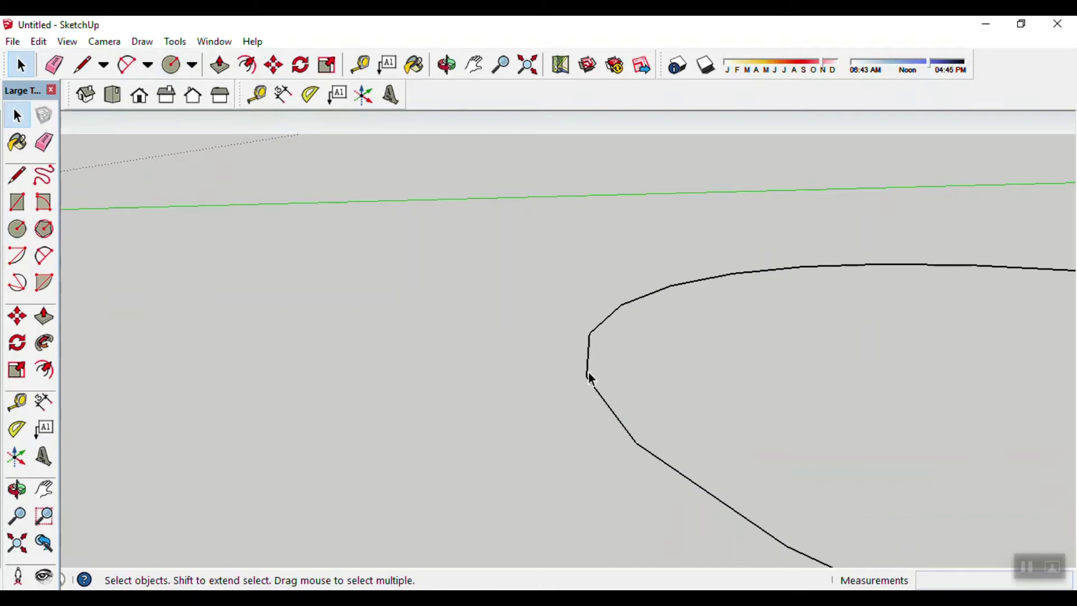
pyautogui.press('c')
pyautogui.click(587, 374)
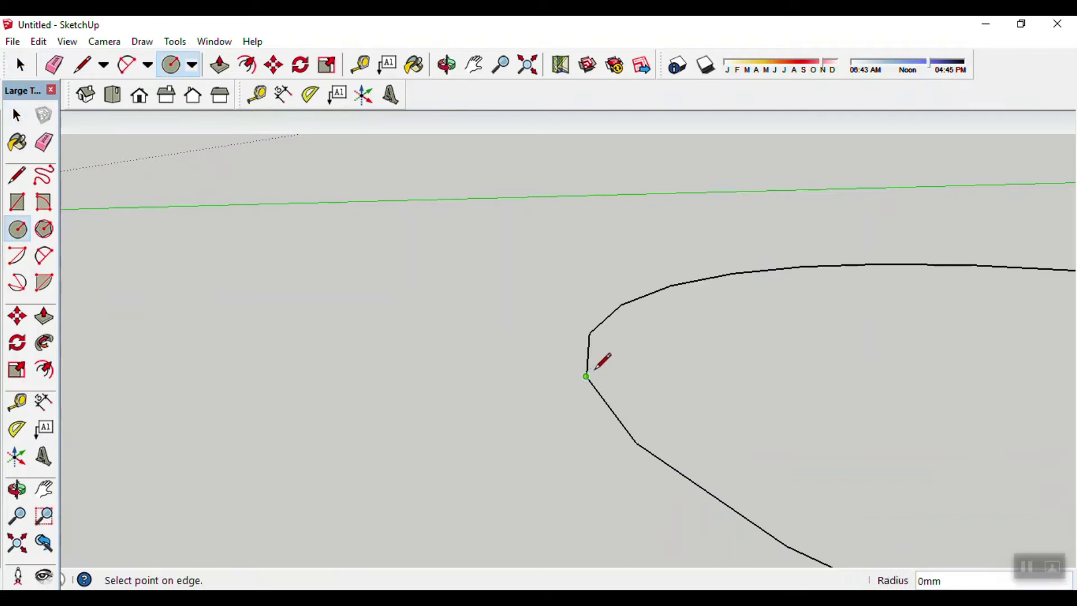
pyautogui.moveTo(597, 375); pyautogui.dragTo(589, 284, button='middle')
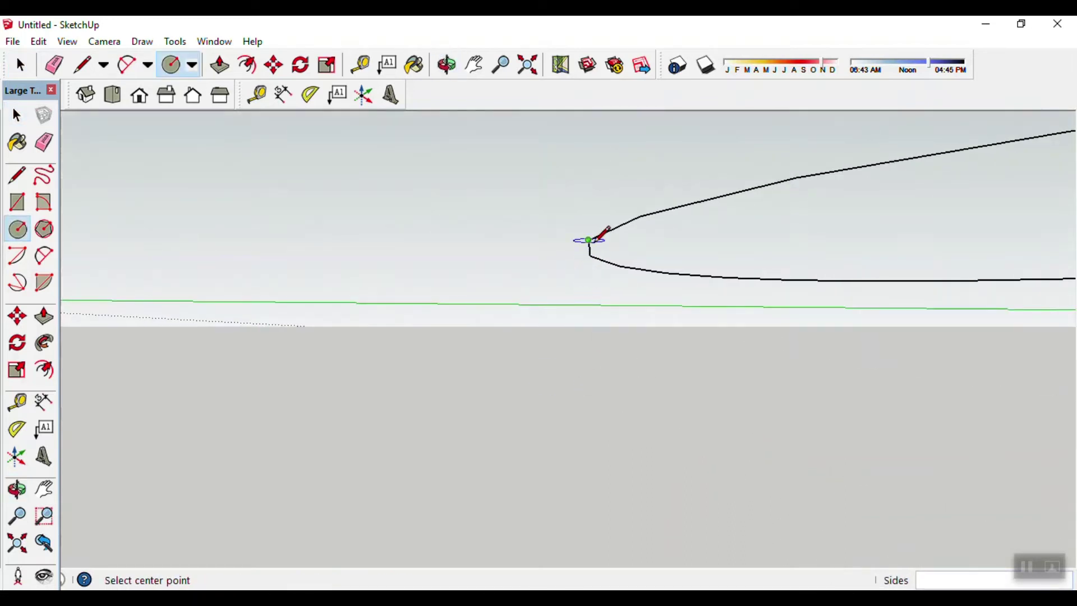
pyautogui.click(590, 256)
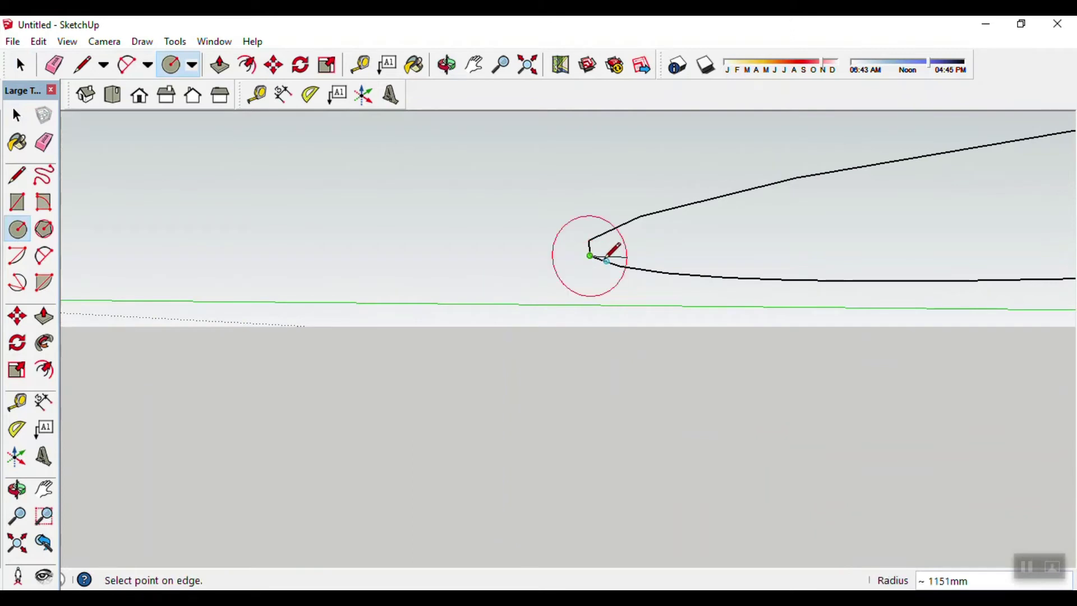
pyautogui.click(607, 260)
pyautogui.moveTo(614, 308)
pyautogui.mouseDown(button='middle')
pyautogui.moveTo(728, 469)
pyautogui.moveTo(616, 425)
pyautogui.moveTo(521, 427)
pyautogui.mouseUp(button='middle')
pyautogui.press('space')
pyautogui.scroll(-3, 702, 453)
pyautogui.scroll(-2, 703, 452)
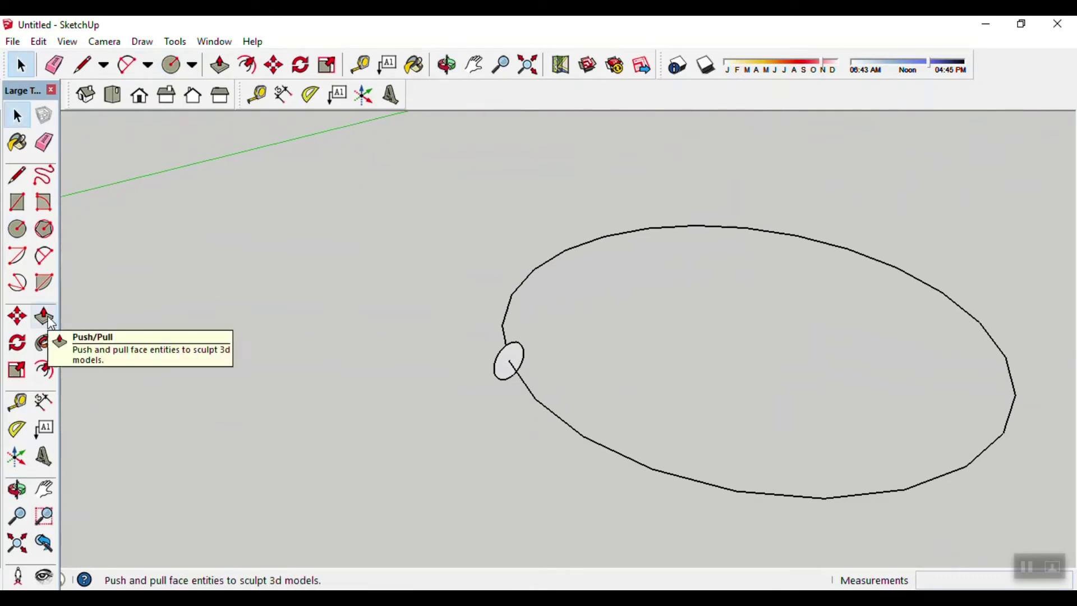
# - Follow Me the small circle face around the large circular path, forming a closed torus ring
pyautogui.click(49, 348)
pyautogui.moveTo(512, 373); pyautogui.dragTo(507, 350)
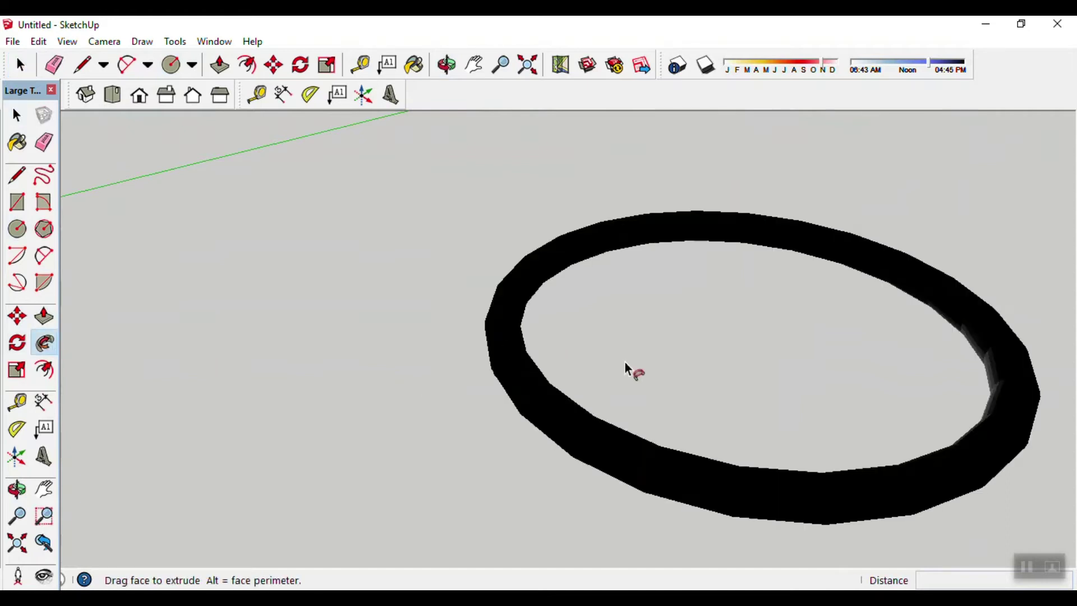
pyautogui.press('space')
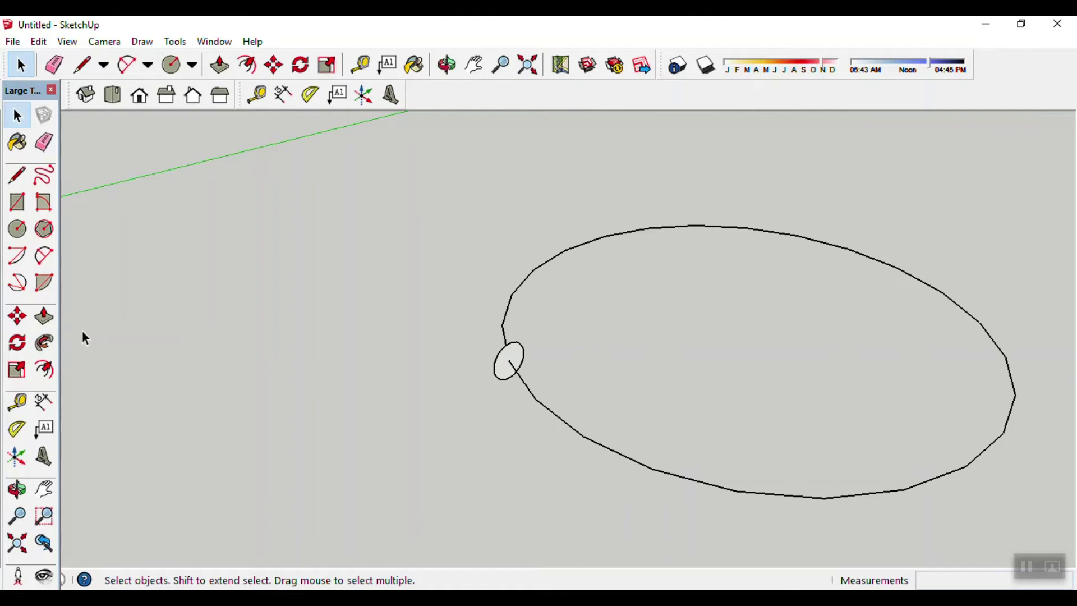
pyautogui.click(55, 341)
pyautogui.click(506, 373)
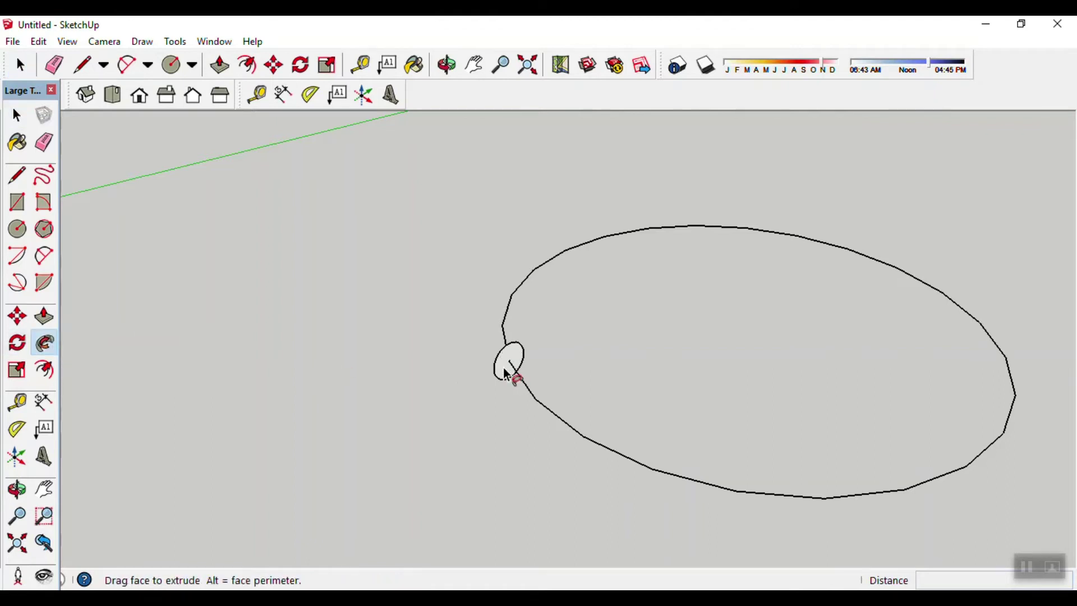
pyautogui.moveTo(512, 349)
pyautogui.mouseDown()
pyautogui.moveTo(848, 278)
pyautogui.moveTo(960, 365)
pyautogui.moveTo(908, 491)
pyautogui.moveTo(669, 484)
pyautogui.moveTo(529, 418)
pyautogui.moveTo(510, 368)
pyautogui.mouseUp()
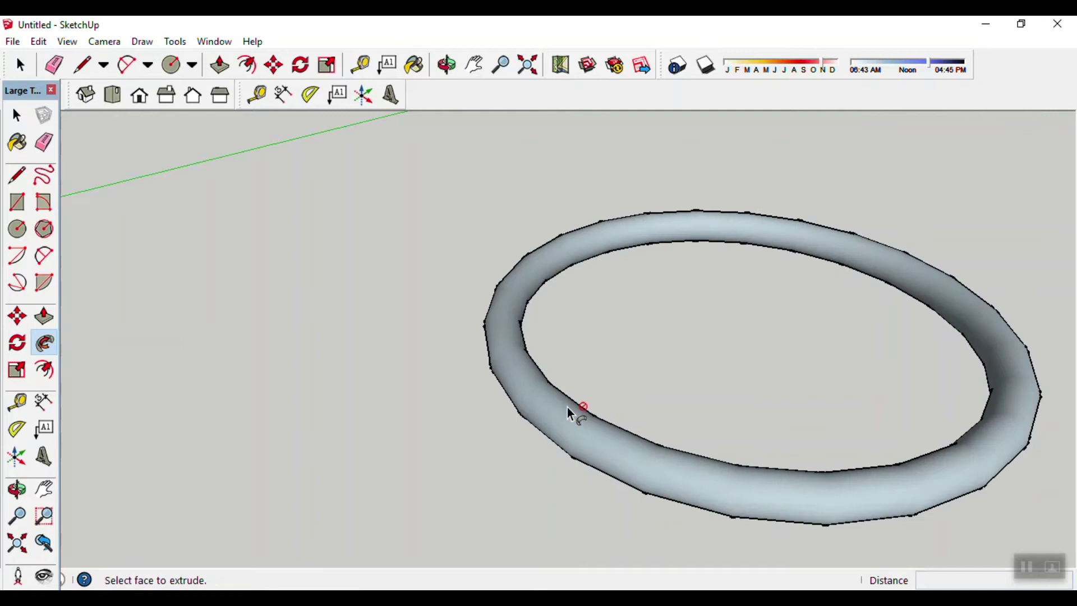
pyautogui.press('space')
pyautogui.scroll(-1, 517, 443)
pyautogui.scroll(-3, 516, 445)
pyautogui.moveTo(493, 480)
pyautogui.mouseDown(button='middle')
pyautogui.moveTo(510, 474)
pyautogui.moveTo(264, 423)
pyautogui.moveTo(264, 495)
pyautogui.moveTo(627, 489)
pyautogui.moveTo(587, 461)
pyautogui.moveTo(485, 459)
pyautogui.moveTo(646, 472)
pyautogui.mouseUp(button='middle')
pyautogui.scroll(-1, 577, 492)
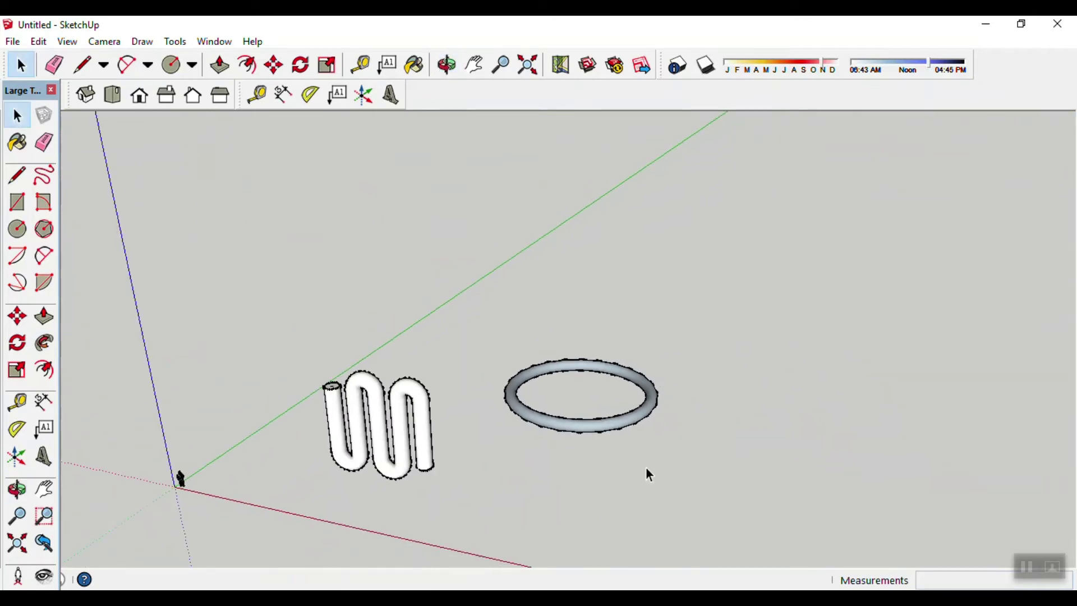
pyautogui.moveTo(827, 442); pyautogui.dragTo(620, 413, button='middle')
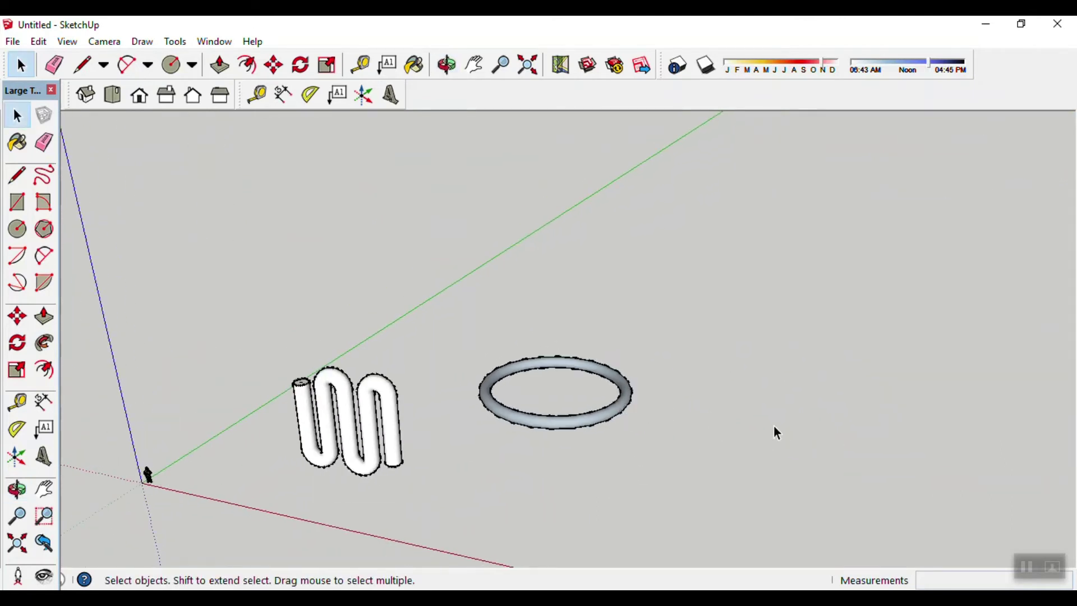
pyautogui.moveTo(774, 432); pyautogui.dragTo(777, 431, button='middle')
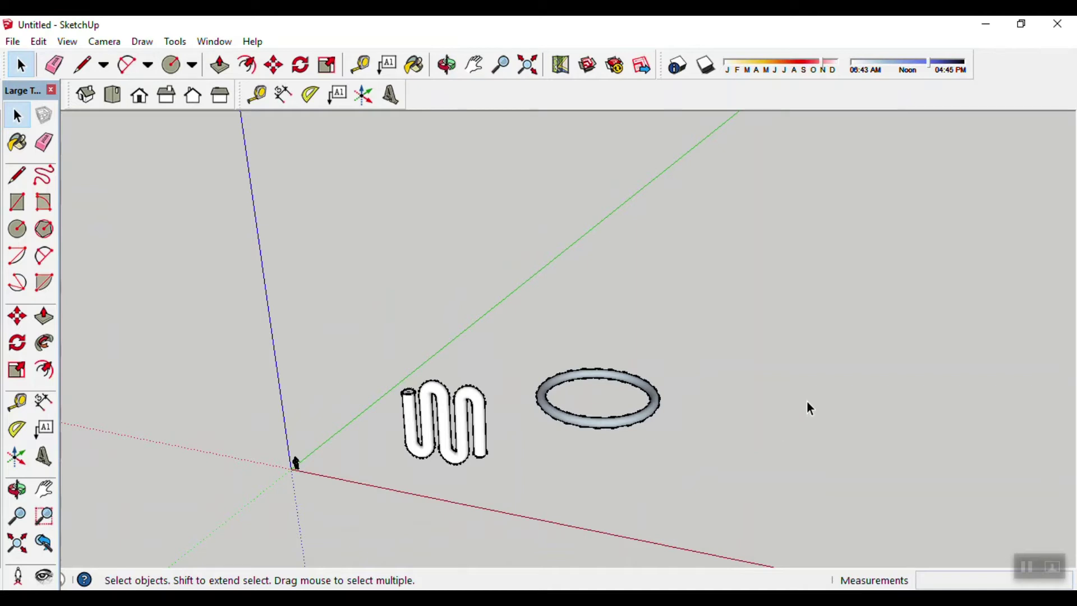
pyautogui.moveTo(849, 398)
pyautogui.mouseDown(button='middle')
pyautogui.moveTo(589, 360)
pyautogui.moveTo(750, 392)
pyautogui.moveTo(605, 362)
pyautogui.moveTo(529, 443)
pyautogui.moveTo(666, 439)
pyautogui.moveTo(537, 435)
pyautogui.mouseUp(button='middle')
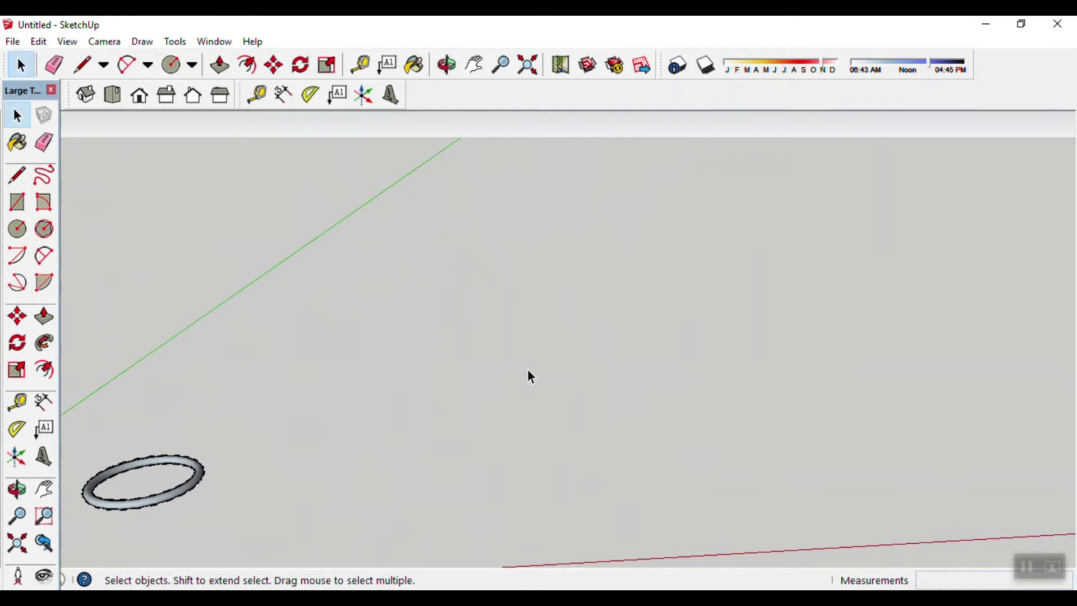
pyautogui.press('r')
# - Draw a large flat rectangle face on open ground, away from the pipe and ring
pyautogui.click(481, 383)
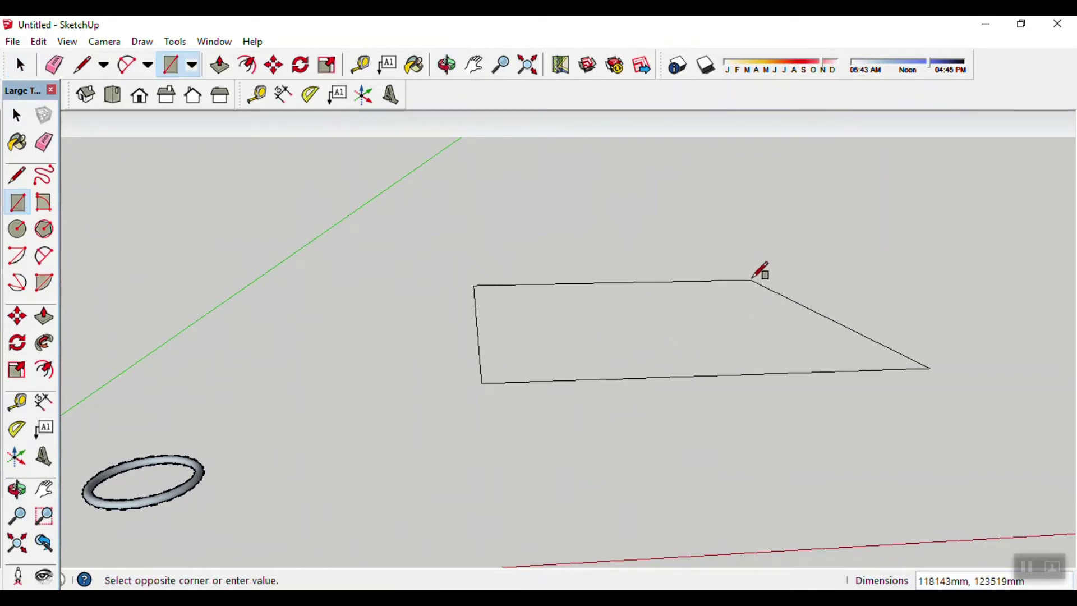
pyautogui.press('Escape')
pyautogui.press('space')
pyautogui.moveTo(698, 340)
pyautogui.mouseDown(button='middle')
pyautogui.moveTo(678, 373)
pyautogui.moveTo(675, 413)
pyautogui.moveTo(649, 409)
pyautogui.mouseUp(button='middle')
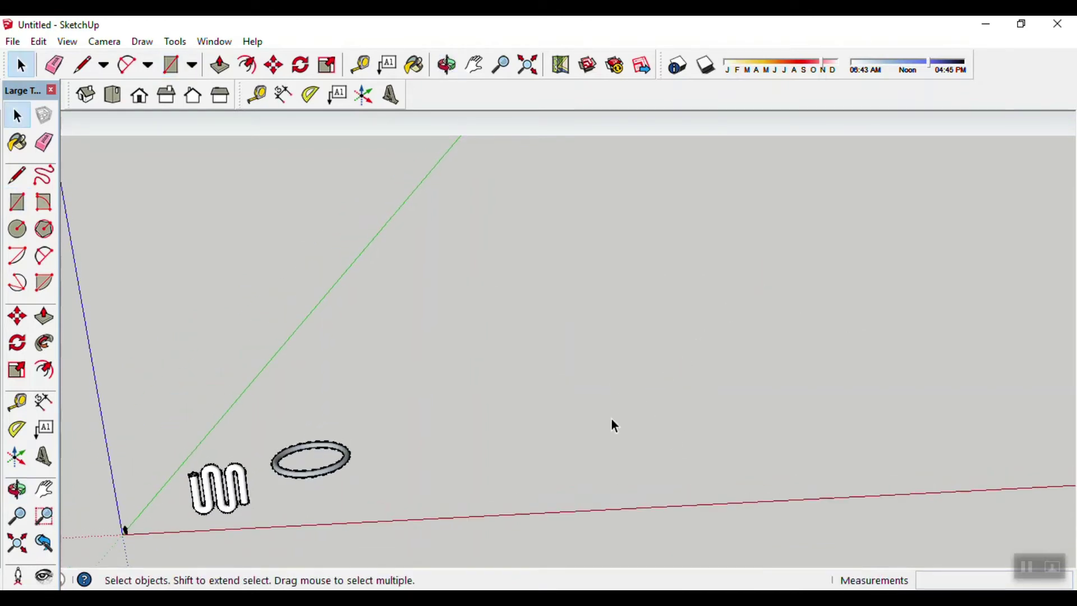
pyautogui.press('r')
pyautogui.click(545, 391)
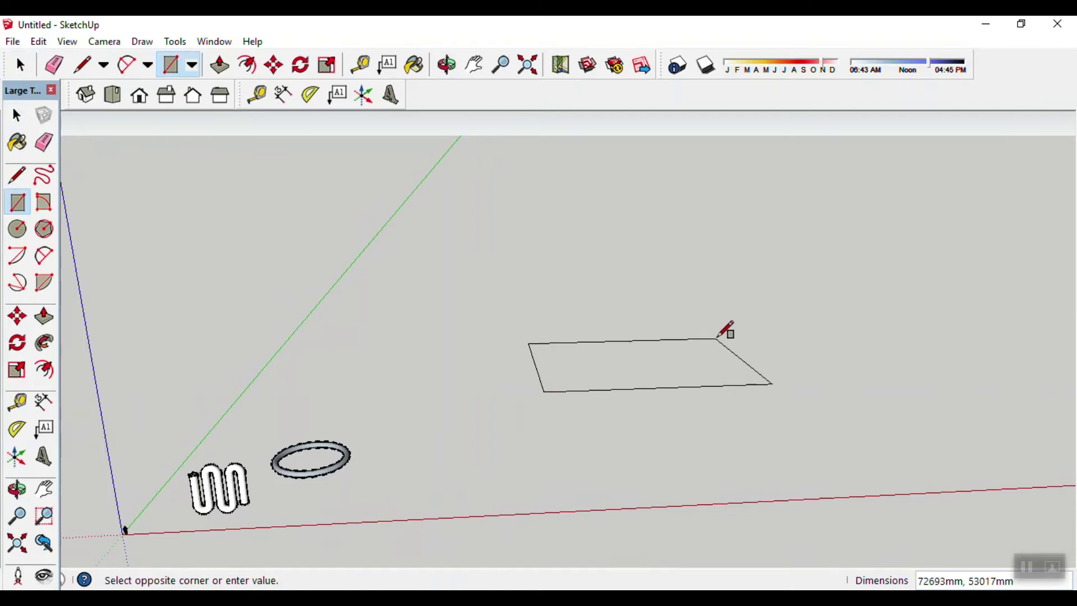
pyautogui.moveTo(800, 305); pyautogui.dragTo(729, 289, button='middle')
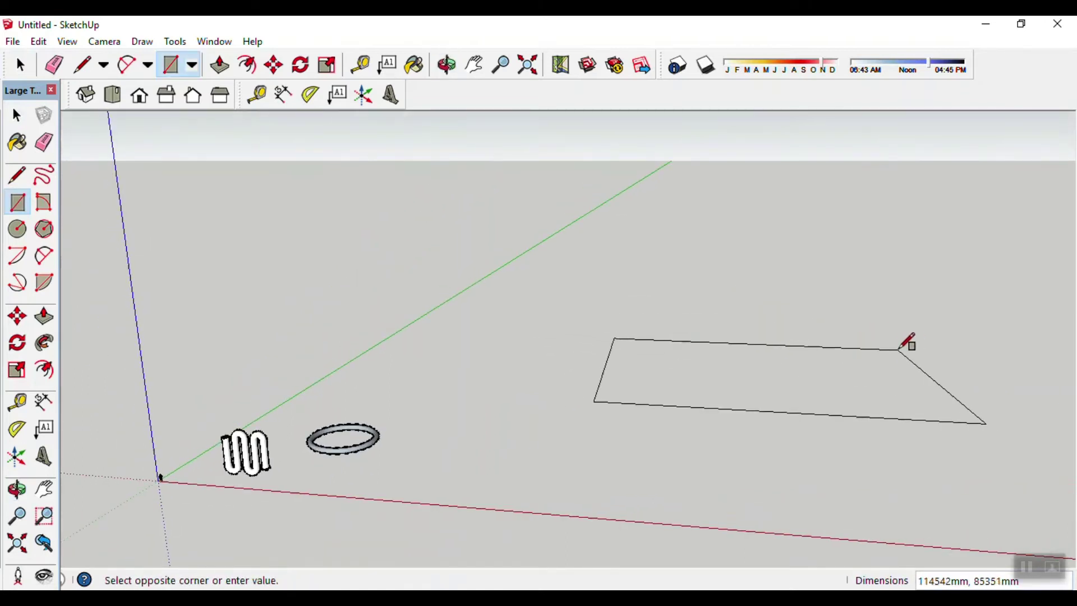
pyautogui.click(873, 344)
pyautogui.press('space')
pyautogui.moveTo(758, 429)
pyautogui.mouseDown(button='middle')
pyautogui.moveTo(749, 307)
pyautogui.moveTo(760, 420)
pyautogui.moveTo(903, 457)
pyautogui.moveTo(728, 530)
pyautogui.moveTo(757, 543)
pyautogui.mouseUp(button='middle')
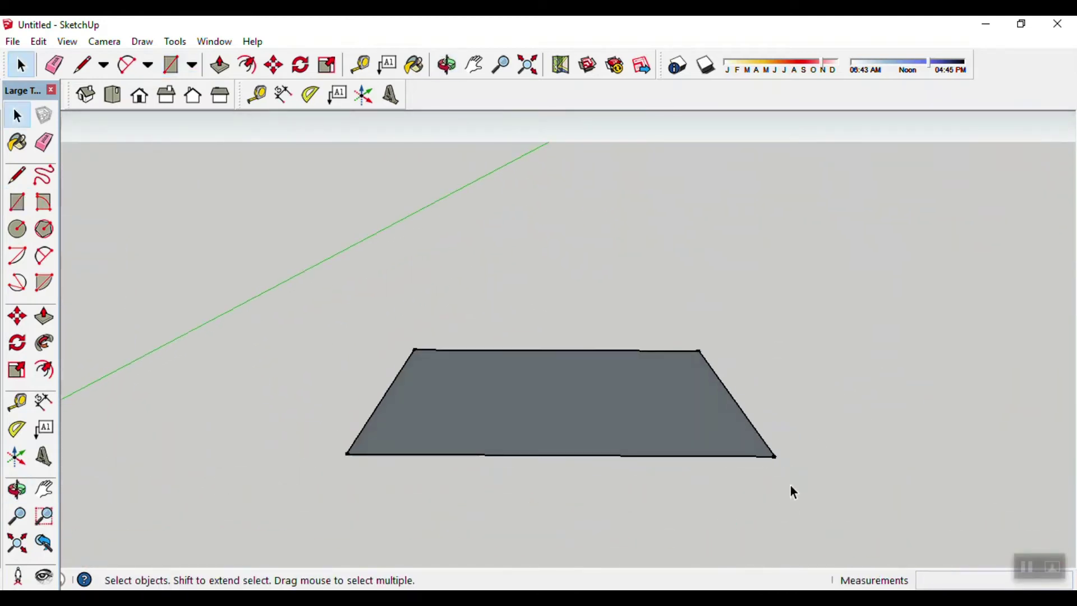
pyautogui.moveTo(792, 492)
pyautogui.mouseDown(button='middle')
pyautogui.moveTo(739, 511)
pyautogui.moveTo(750, 496)
pyautogui.moveTo(755, 540)
pyautogui.moveTo(699, 423)
pyautogui.moveTo(712, 474)
pyautogui.mouseUp(button='middle')
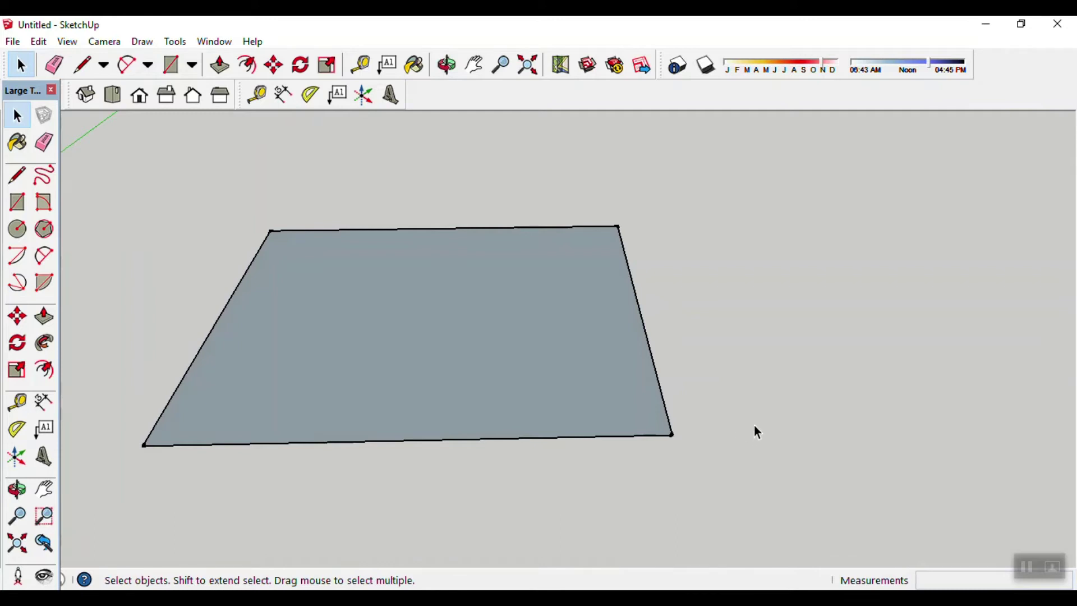
# - Draw a line extending the rectangle's front edge outward from its corner
pyautogui.press('l')
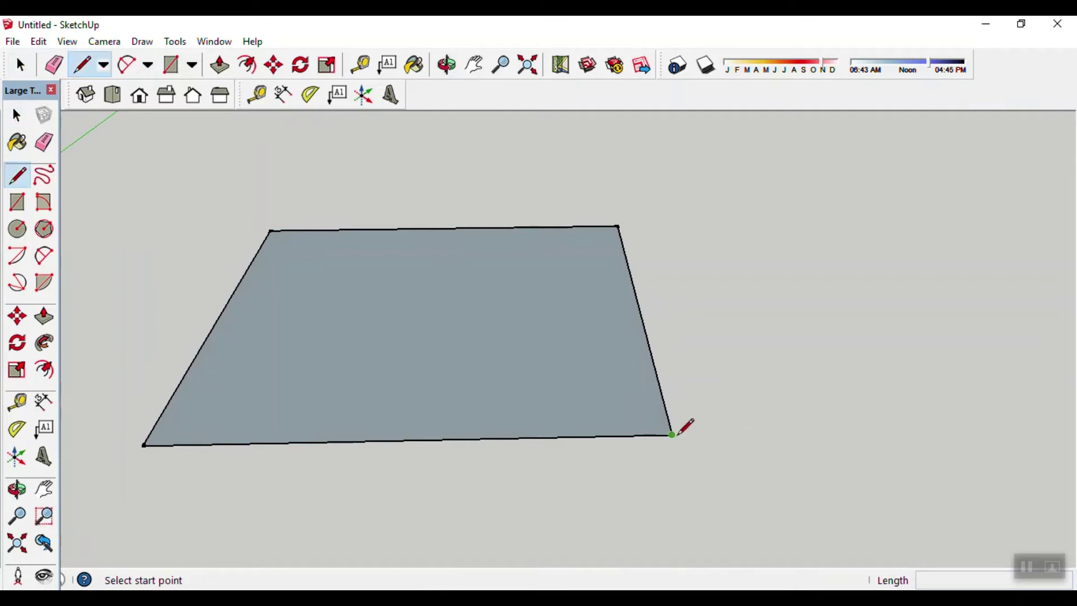
pyautogui.click(672, 435)
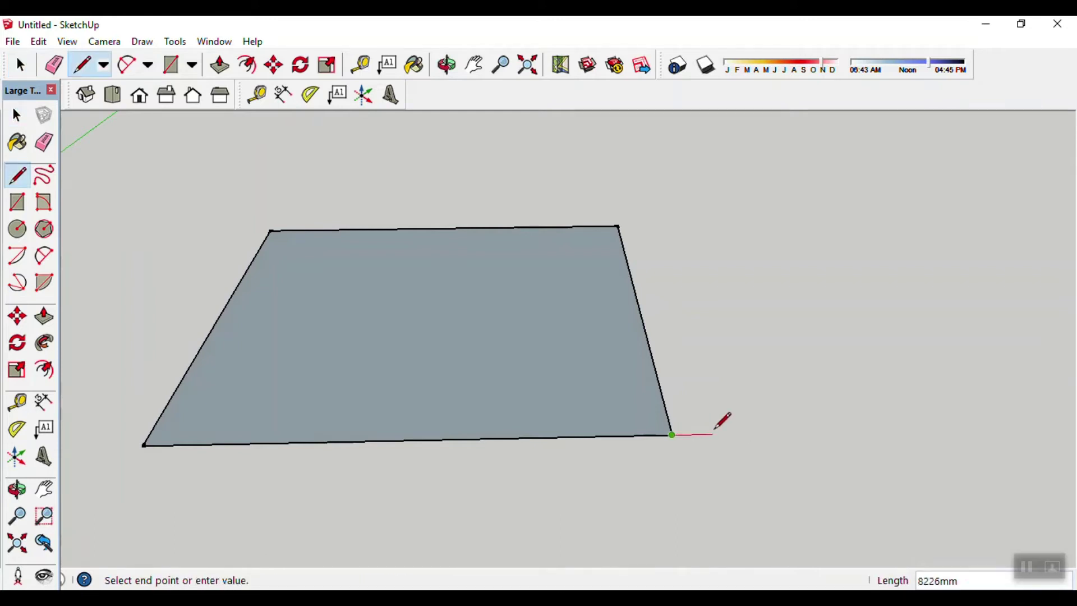
pyautogui.click(787, 432)
pyautogui.press('space')
pyautogui.moveTo(672, 478)
pyautogui.mouseDown(button='middle')
pyautogui.moveTo(685, 476)
pyautogui.moveTo(716, 536)
pyautogui.moveTo(673, 416)
pyautogui.mouseUp(button='middle')
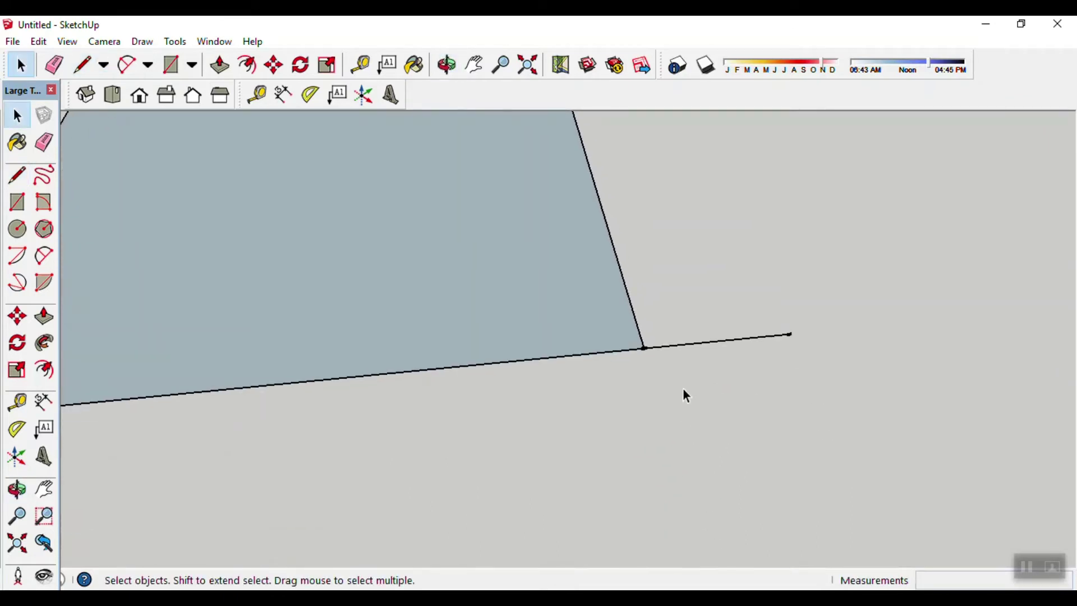
# - Draw connected lines down, right and up from the corner into a small step, entering 2530
pyautogui.press('l')
pyautogui.click(644, 348)
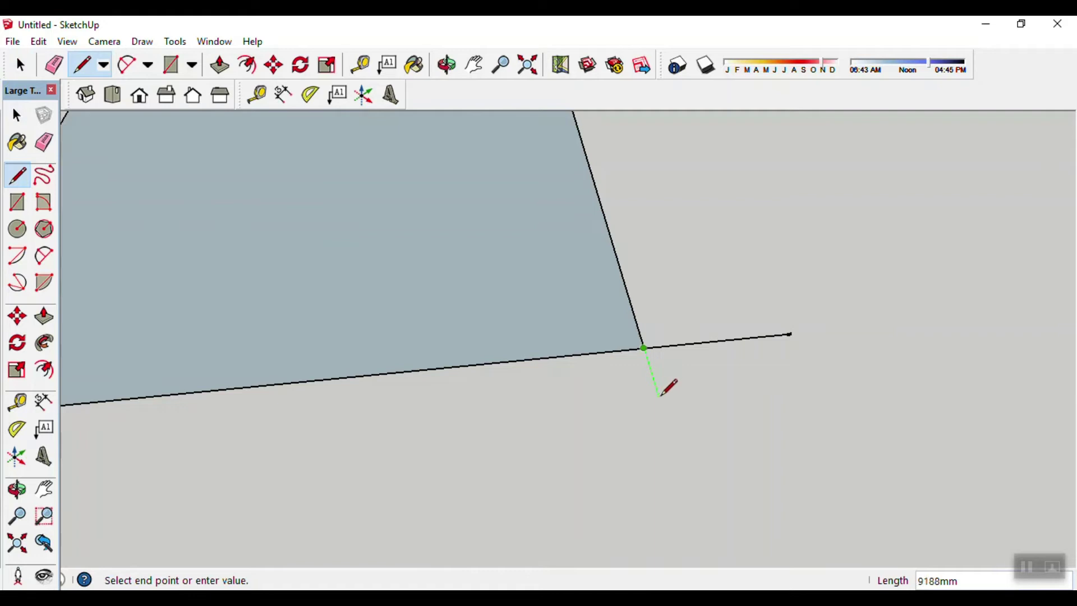
pyautogui.click(659, 396)
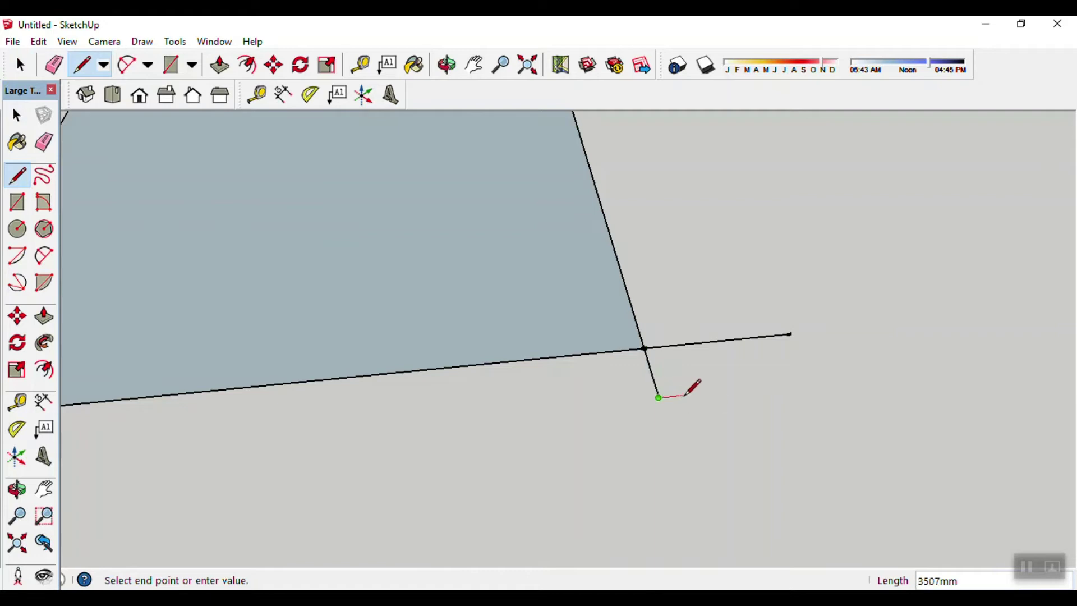
pyautogui.click(687, 395)
pyautogui.write('2530')
pyautogui.scroll(1, 684, 379)
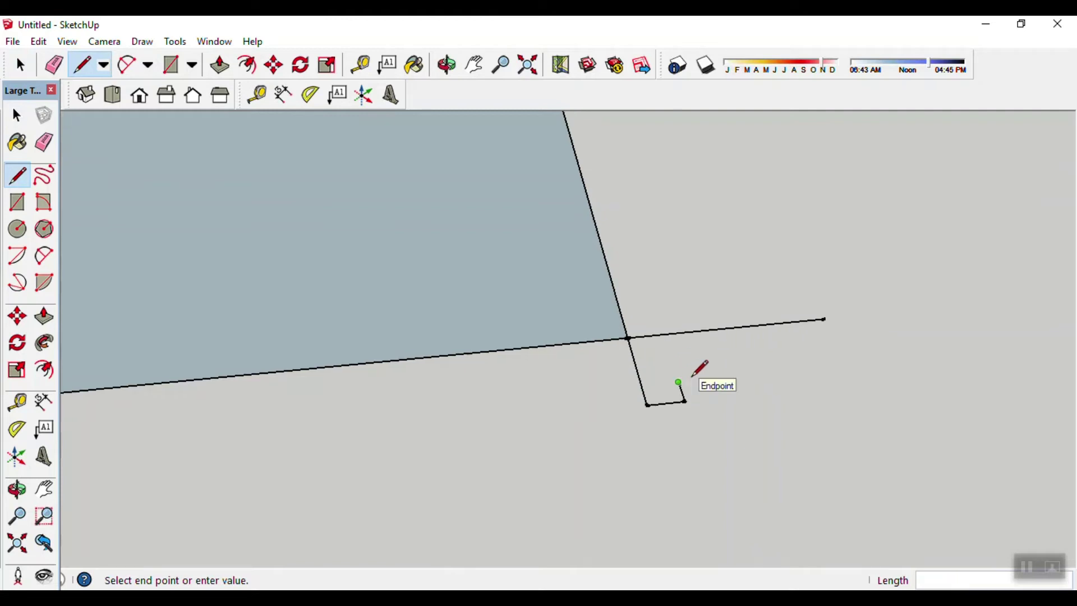
pyautogui.scroll(1, 690, 378)
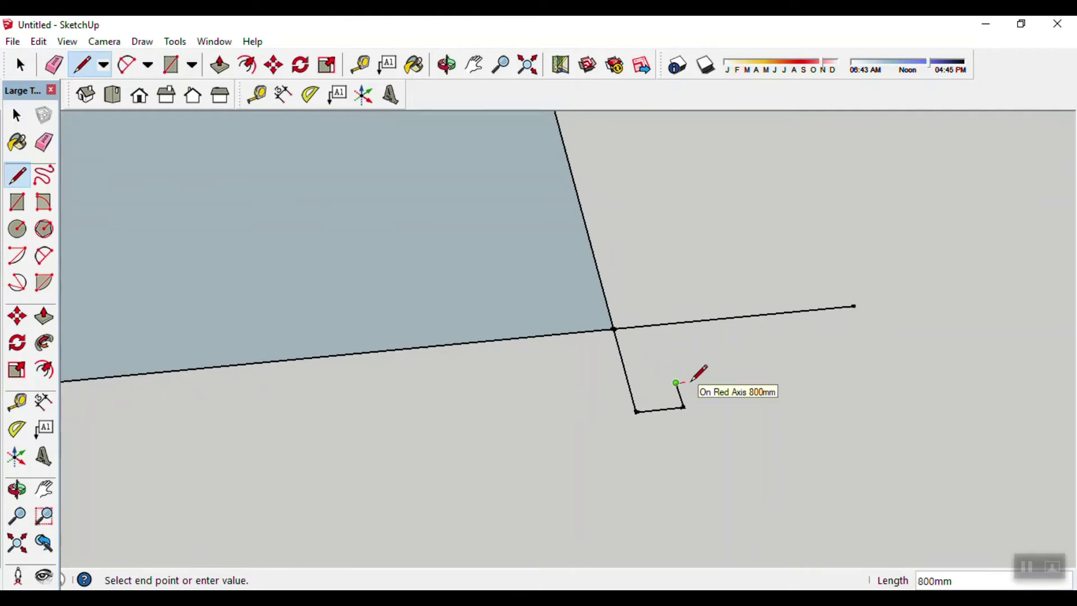
pyautogui.click(696, 382)
pyautogui.press('space')
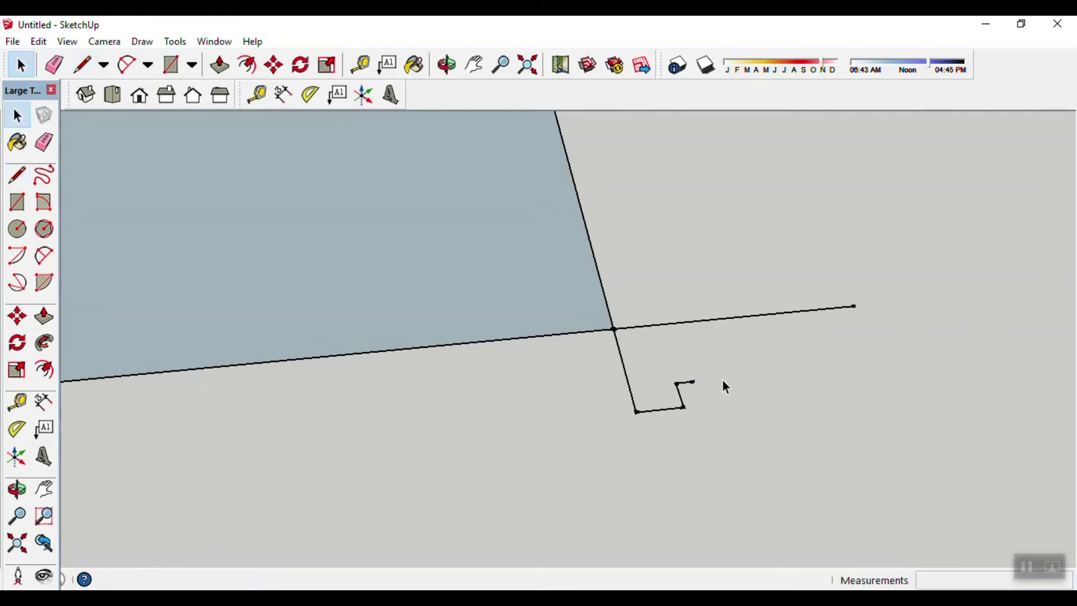
pyautogui.press('c')
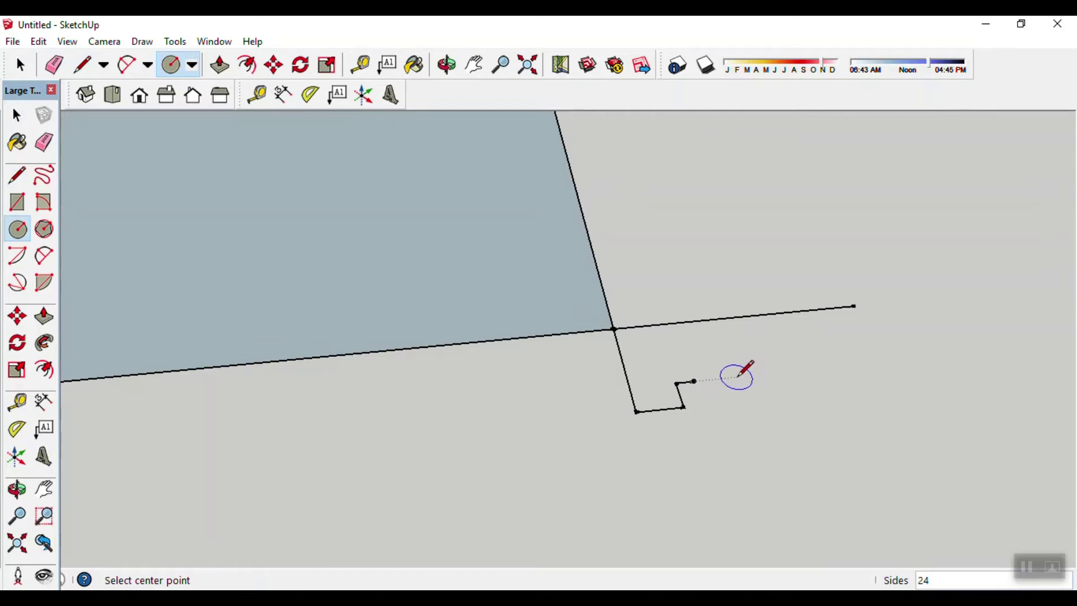
# - Draw a circle whose edge touches the step's end, then split it with a line across
pyautogui.click(740, 376)
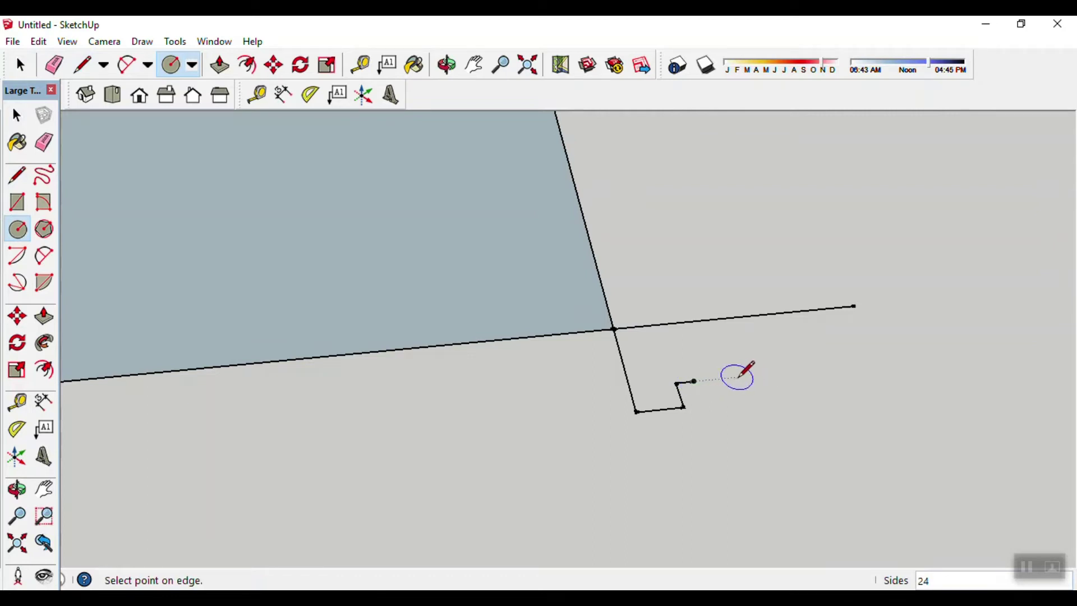
pyautogui.click(695, 382)
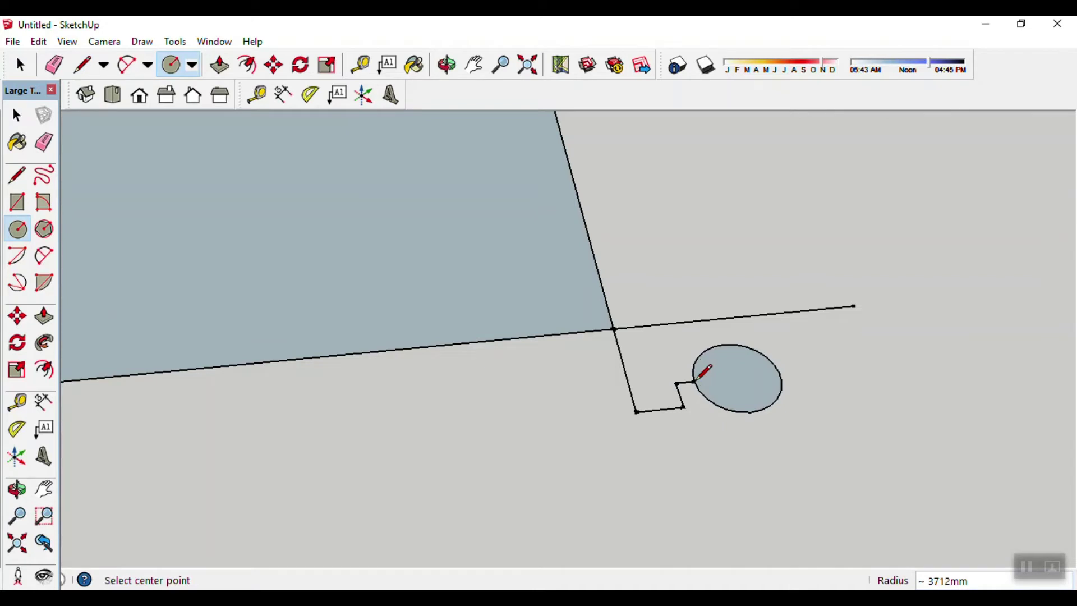
pyautogui.press('space')
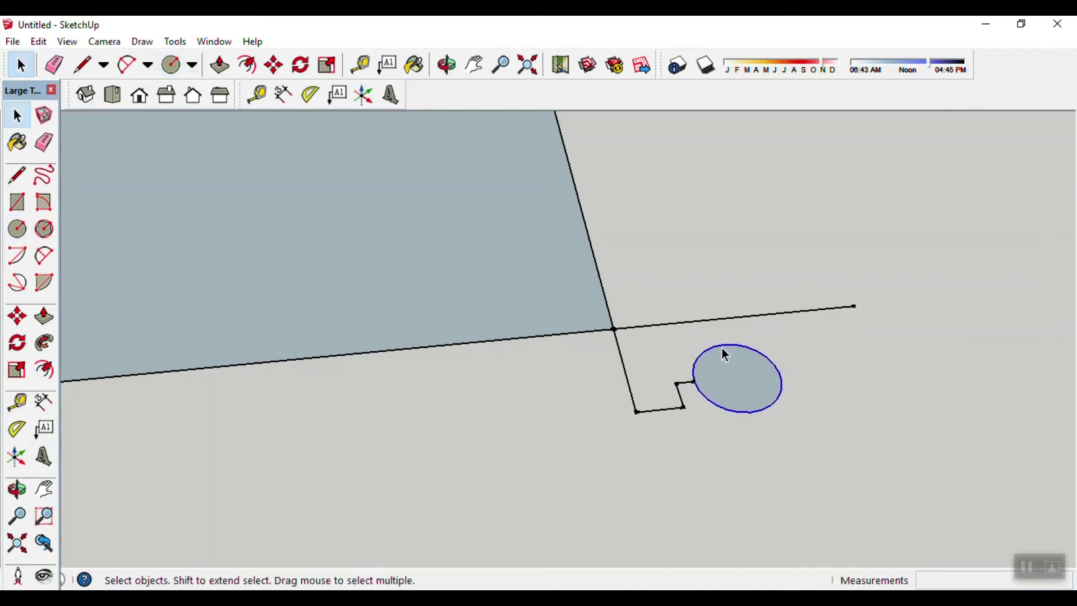
pyautogui.press('l')
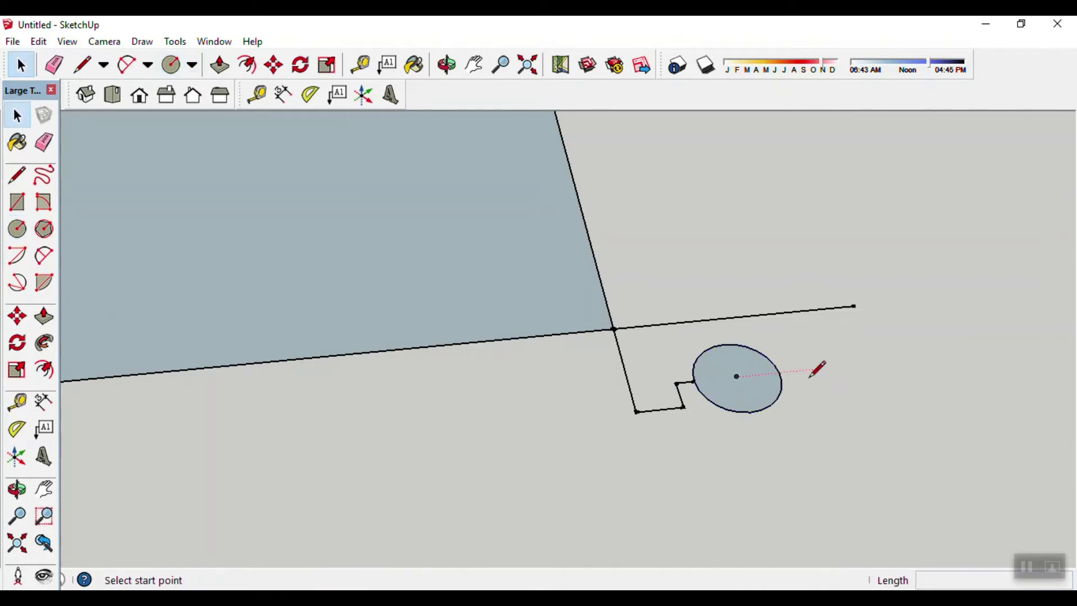
pyautogui.click(694, 382)
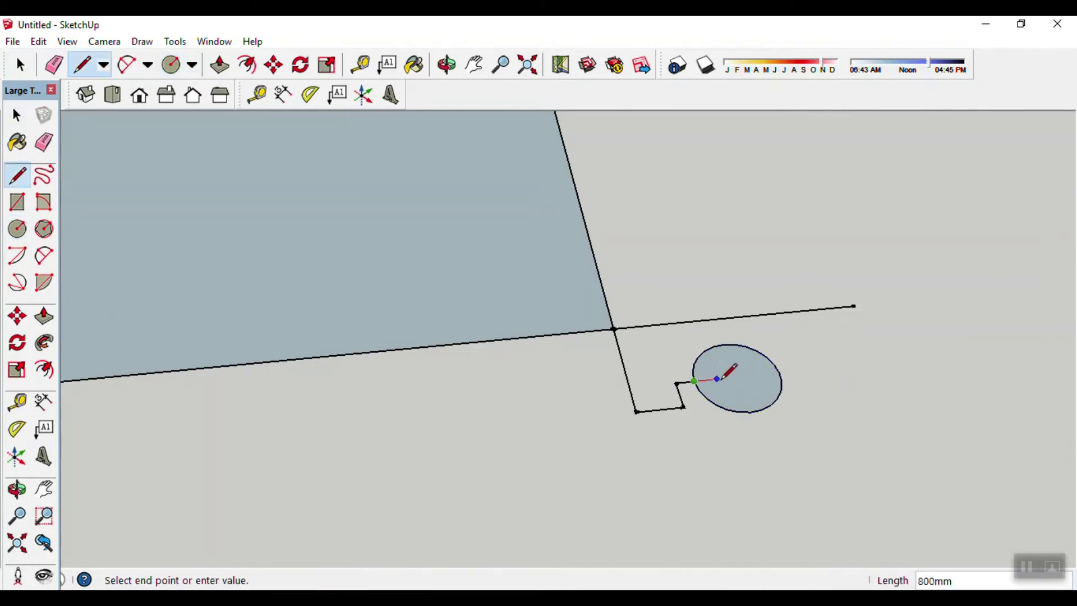
pyautogui.click(778, 372)
pyautogui.press('space')
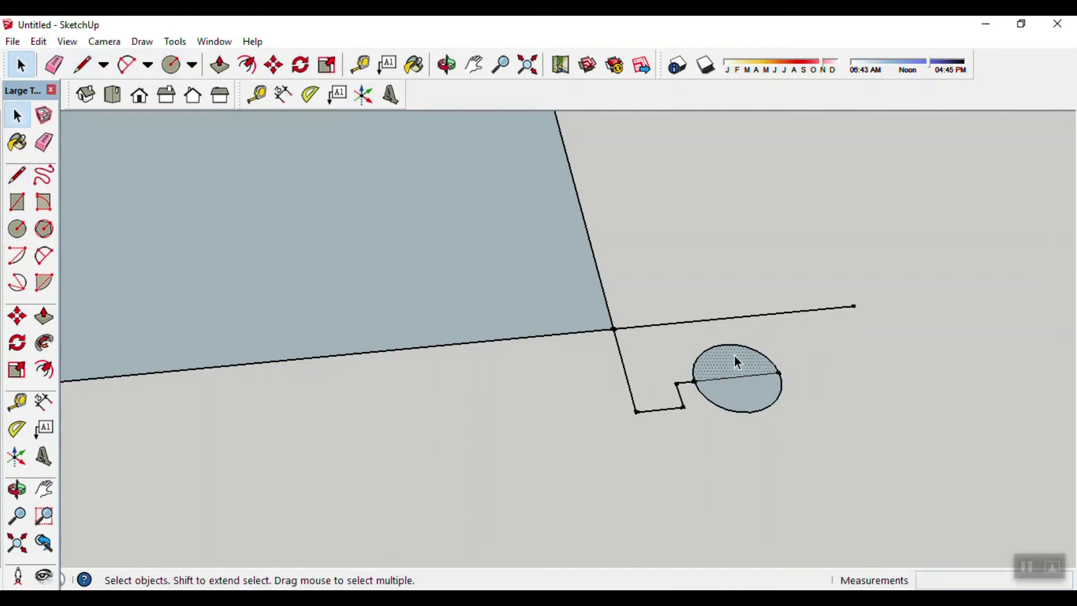
# - Delete the circle's upper half, upper arc, chord and face, leaving a downward half-circle arc
pyautogui.press('Delete')
pyautogui.click(730, 346)
pyautogui.press('Delete')
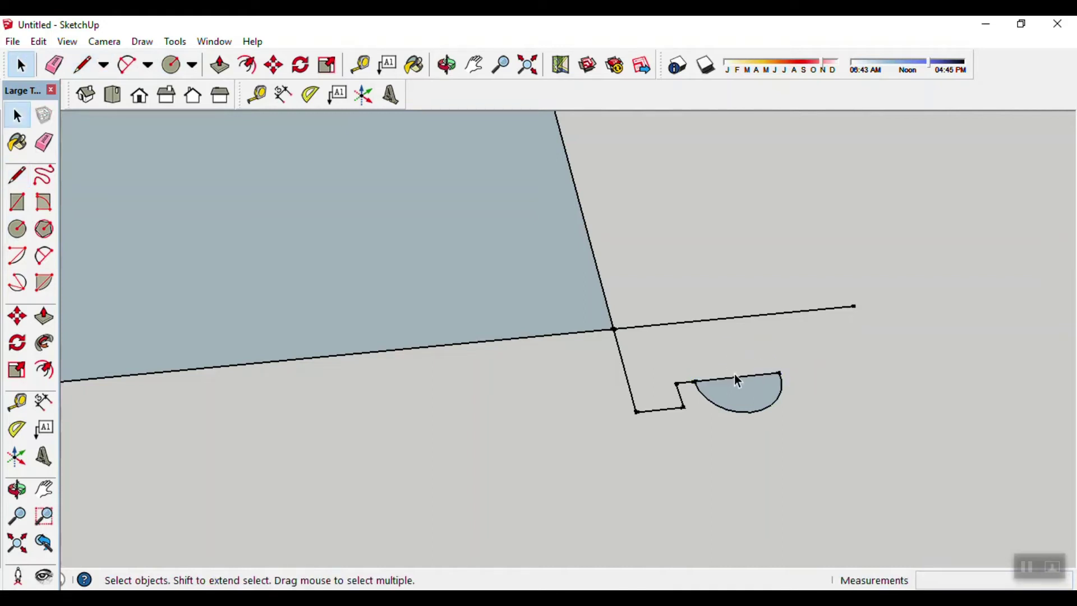
pyautogui.click(739, 383)
pyautogui.press('Delete')
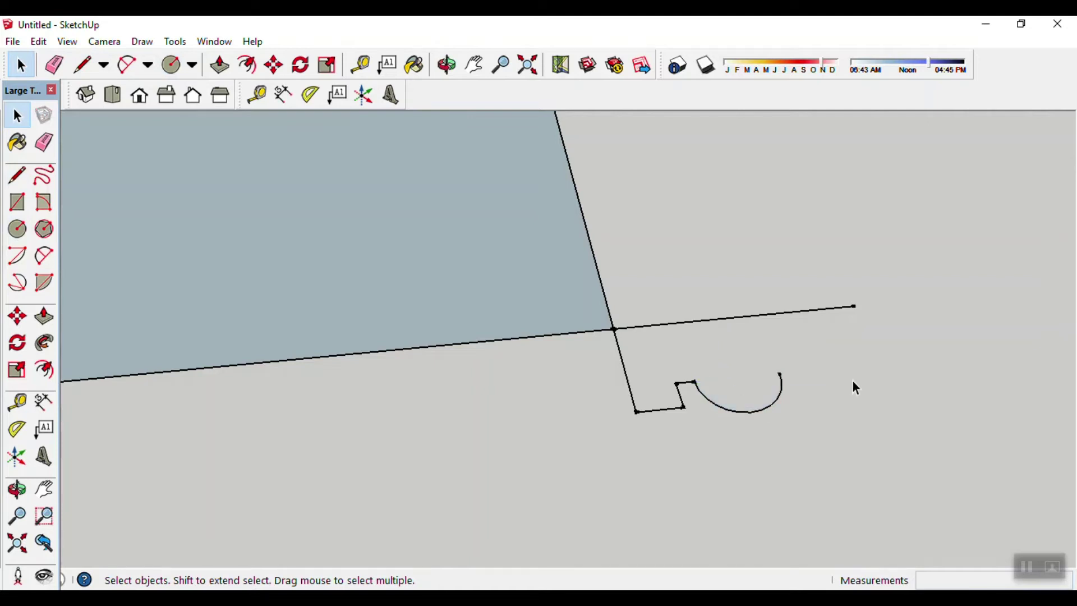
pyautogui.press('o')
pyautogui.keyDown('shift'); pyautogui.moveTo(839, 379); pyautogui.dragTo(784, 428); pyautogui.keyUp('shift')
pyautogui.press('space')
pyautogui.press('l')
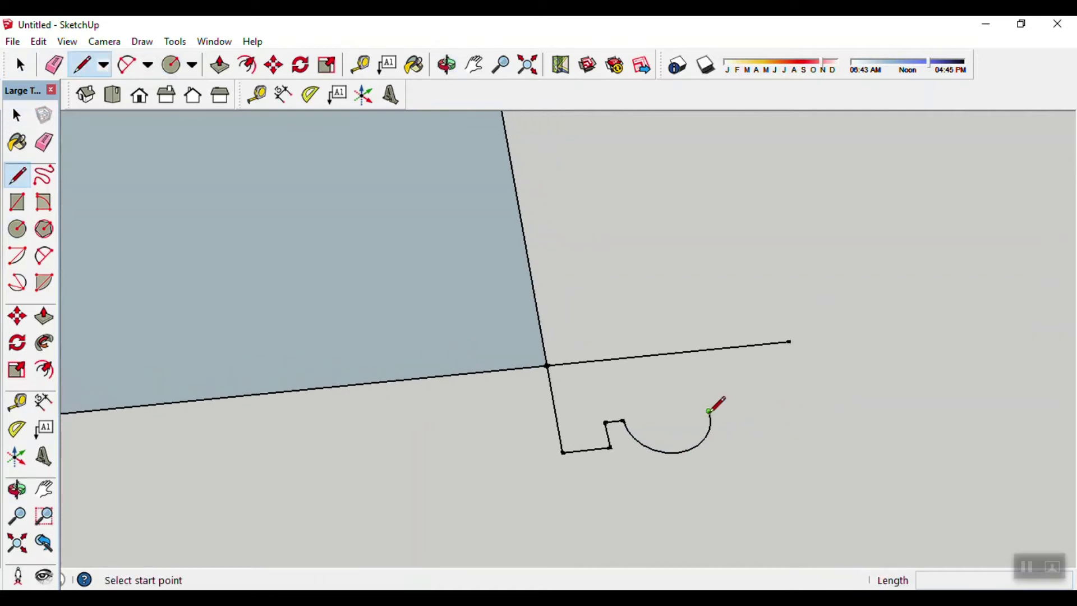
pyautogui.click(710, 413)
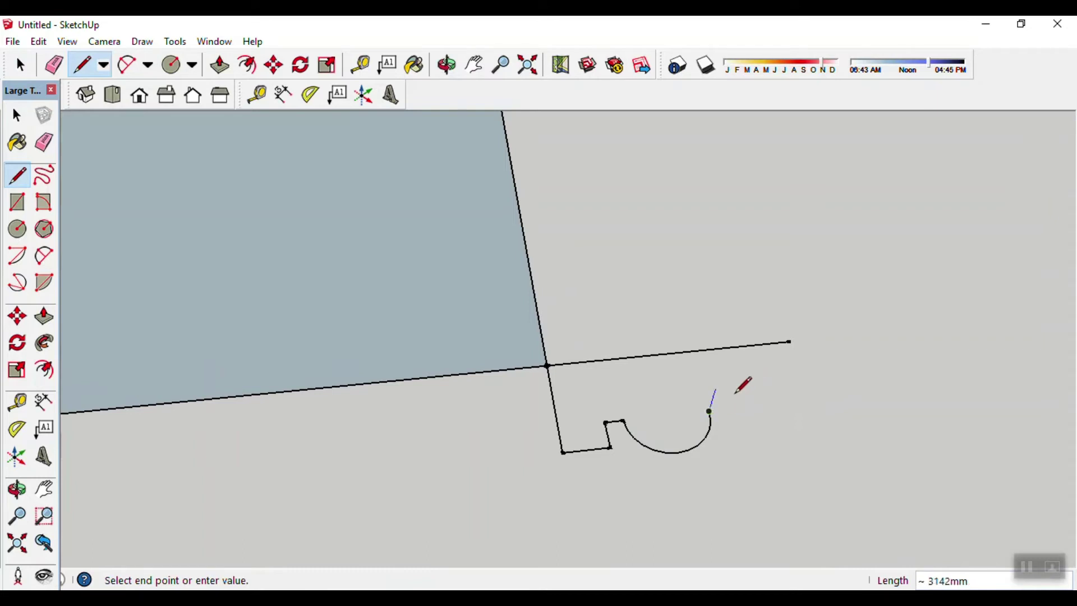
pyautogui.moveTo(743, 394); pyautogui.dragTo(752, 385, button='middle')
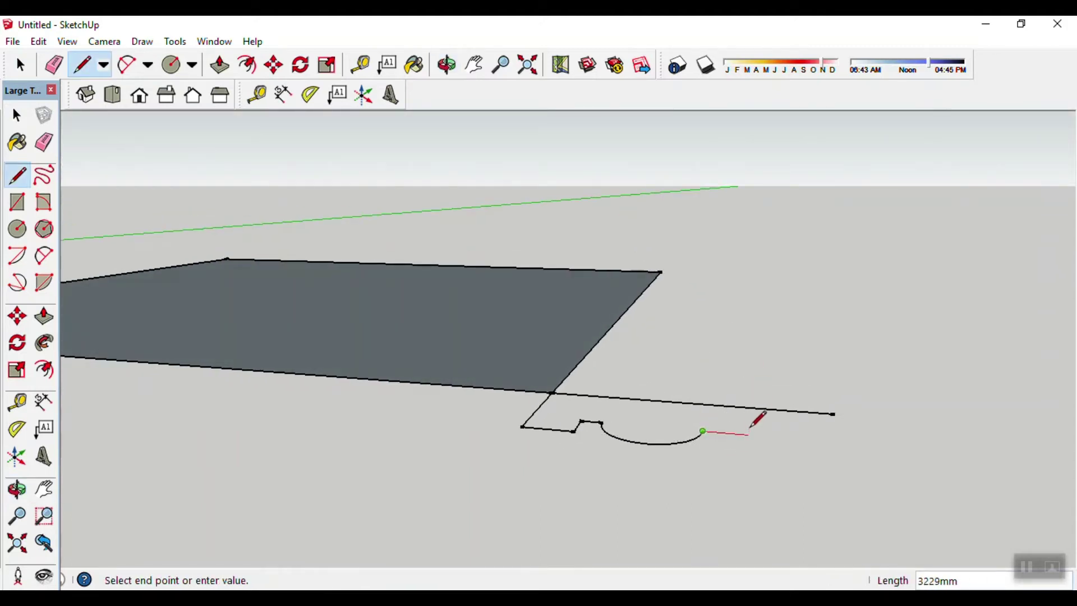
pyautogui.moveTo(733, 416)
pyautogui.mouseDown(button='middle')
pyautogui.moveTo(739, 443)
pyautogui.moveTo(772, 481)
pyautogui.moveTo(774, 526)
pyautogui.mouseUp(button='middle')
pyautogui.press('space')
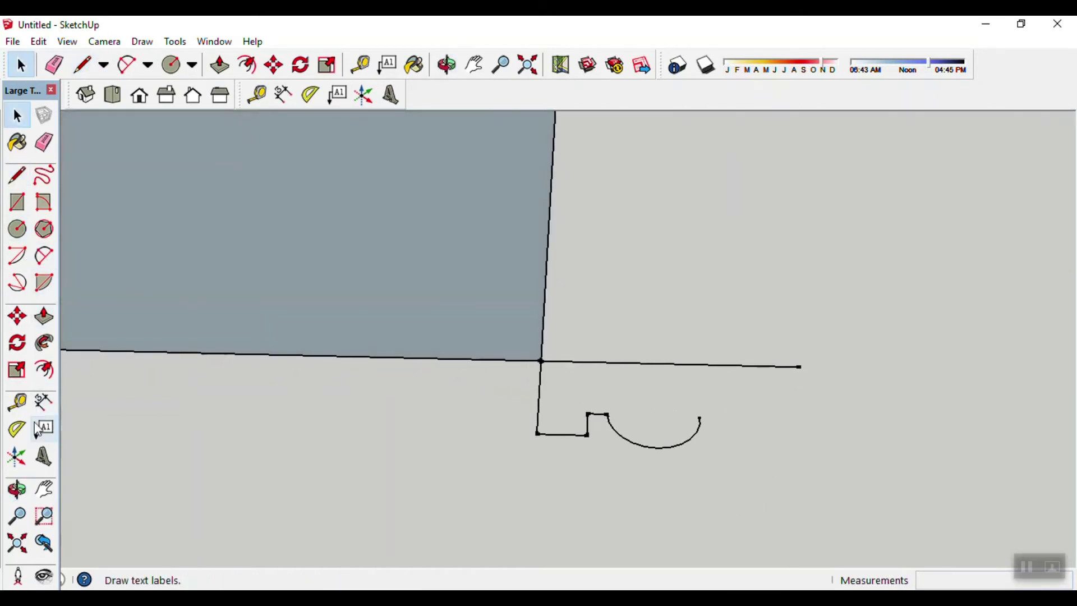
# - Place a protractor guide at the arc's end and draw a short angled line along it
pyautogui.click(17, 429)
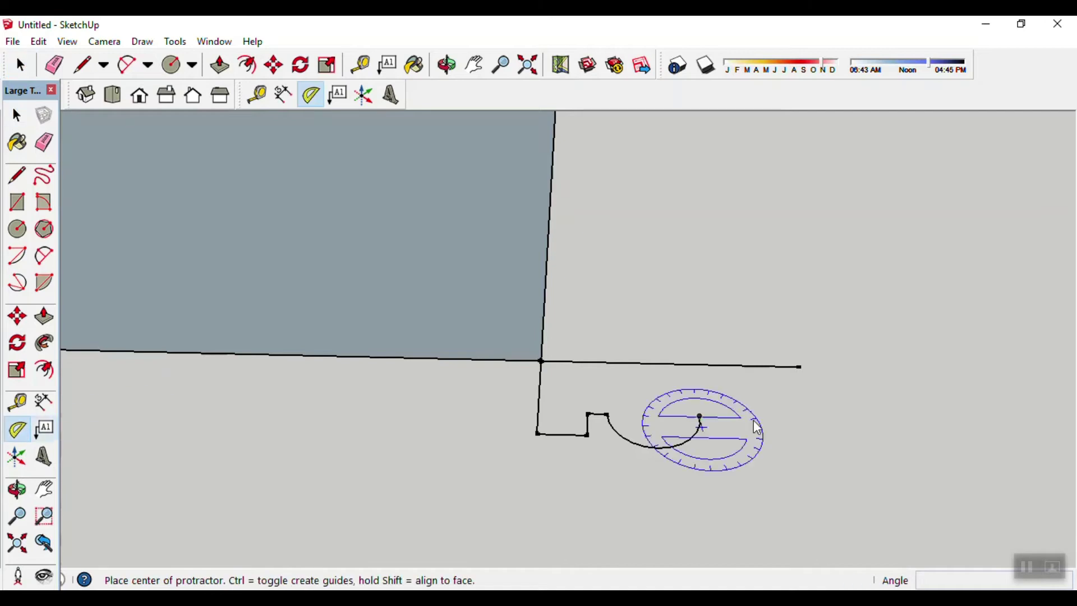
pyautogui.click(699, 417)
pyautogui.click(786, 417)
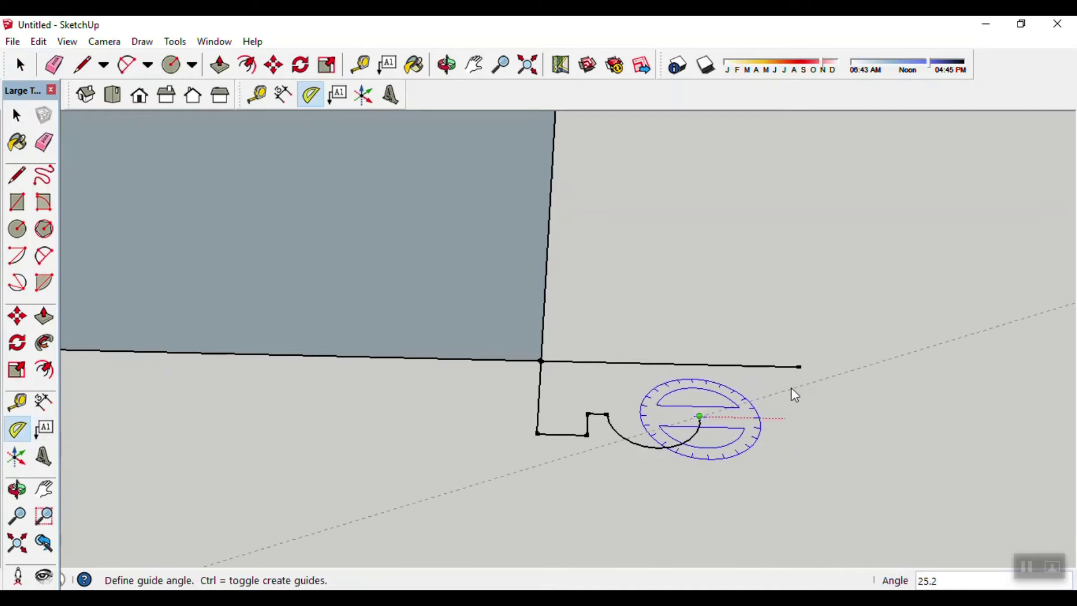
pyautogui.click(773, 459)
pyautogui.press('space')
pyautogui.press('l')
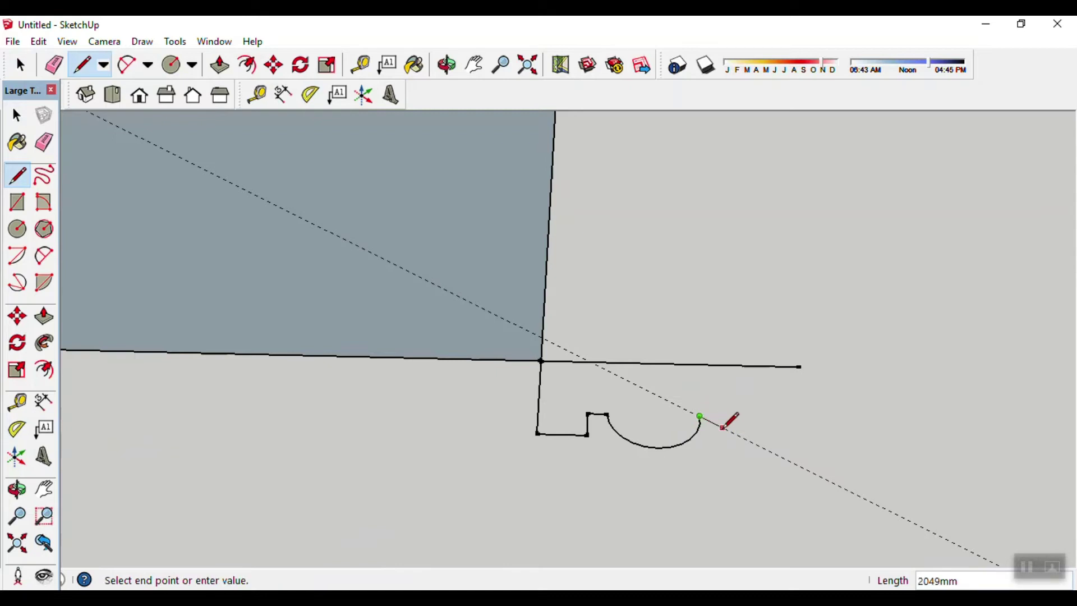
pyautogui.click(723, 428)
pyautogui.press('space')
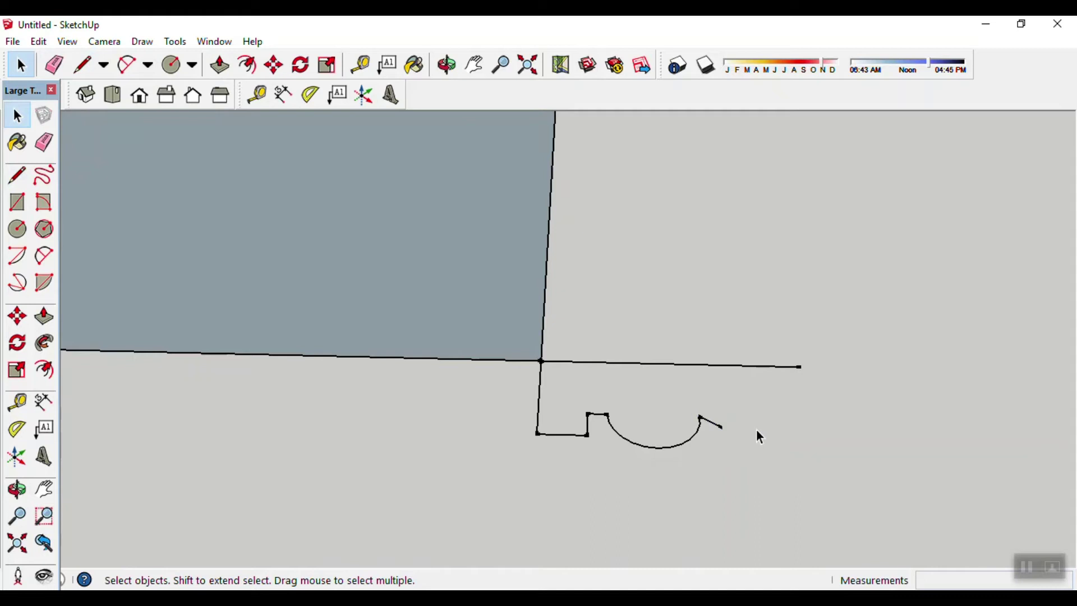
# - Draw the profile's slanted right edge, dropping from the top line's end down to the right
pyautogui.press('l')
pyautogui.click(723, 428)
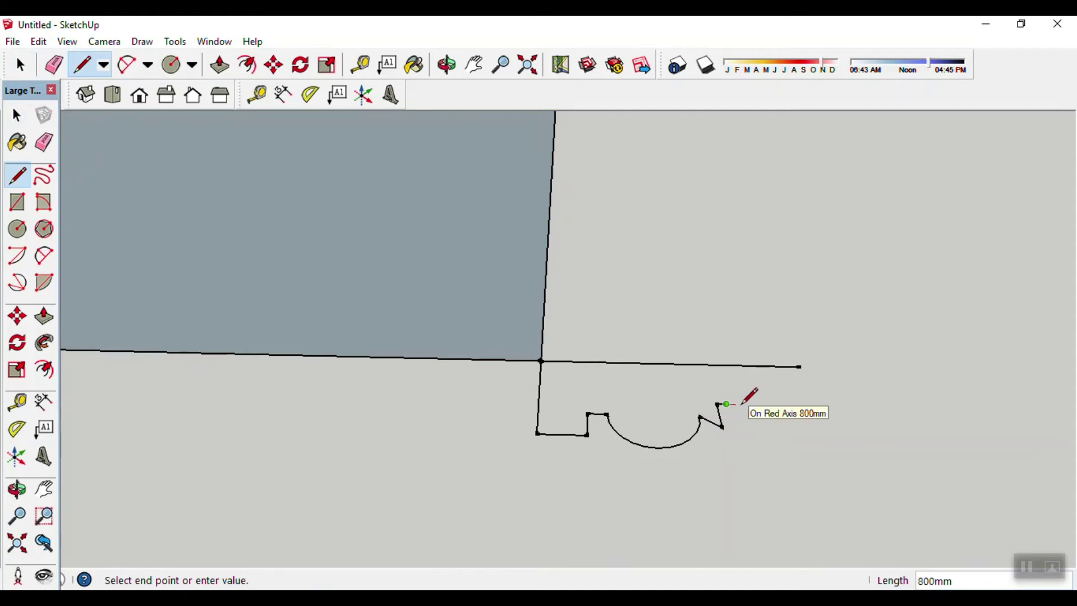
pyautogui.press('Escape')
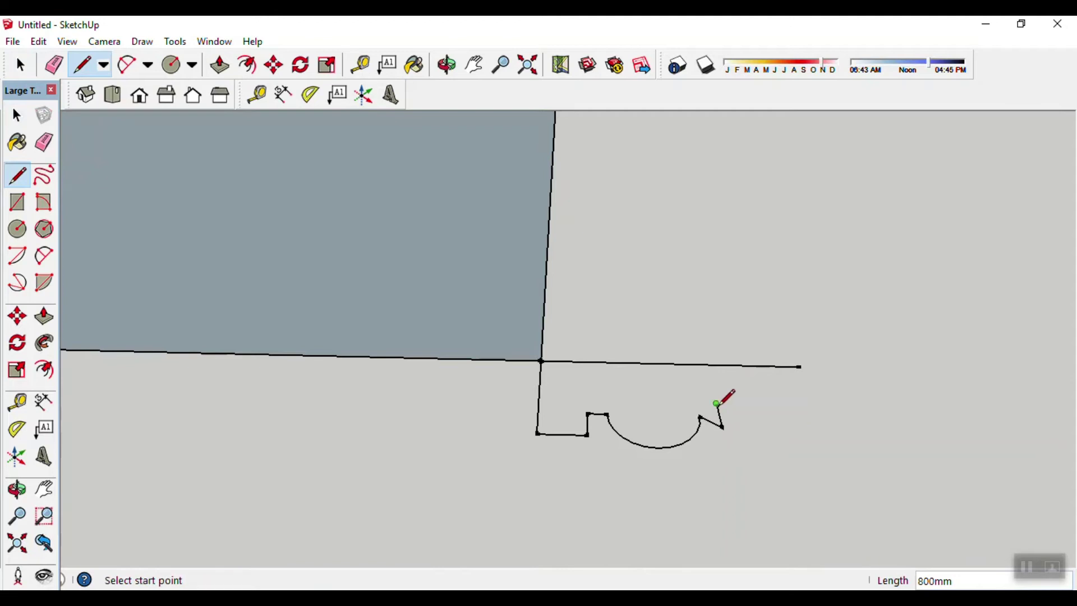
pyautogui.click(716, 403)
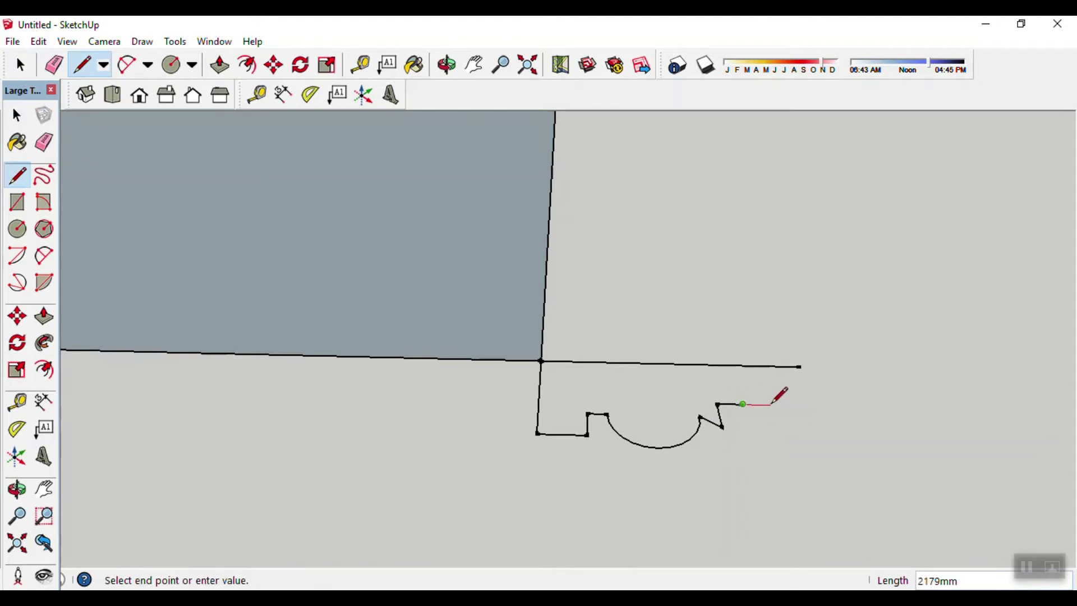
pyautogui.press('space')
pyautogui.press('l')
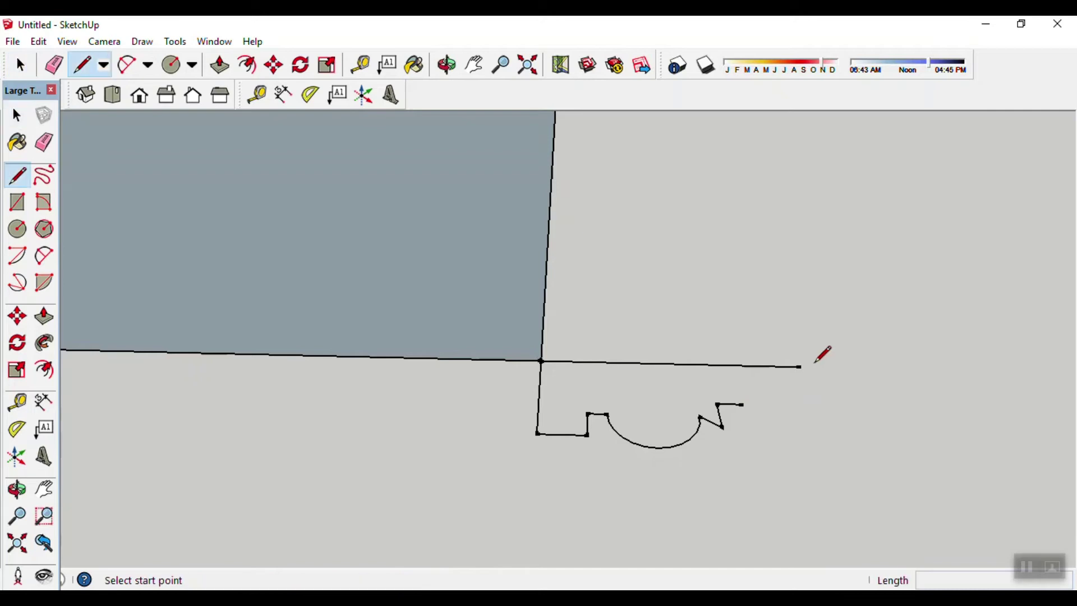
pyautogui.click(801, 366)
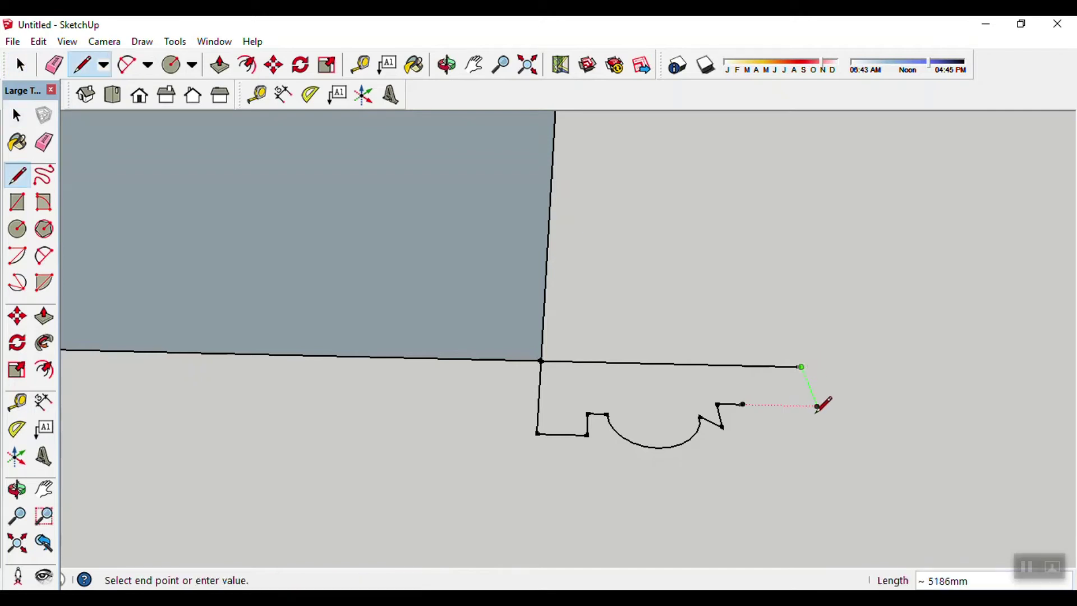
pyautogui.click(816, 406)
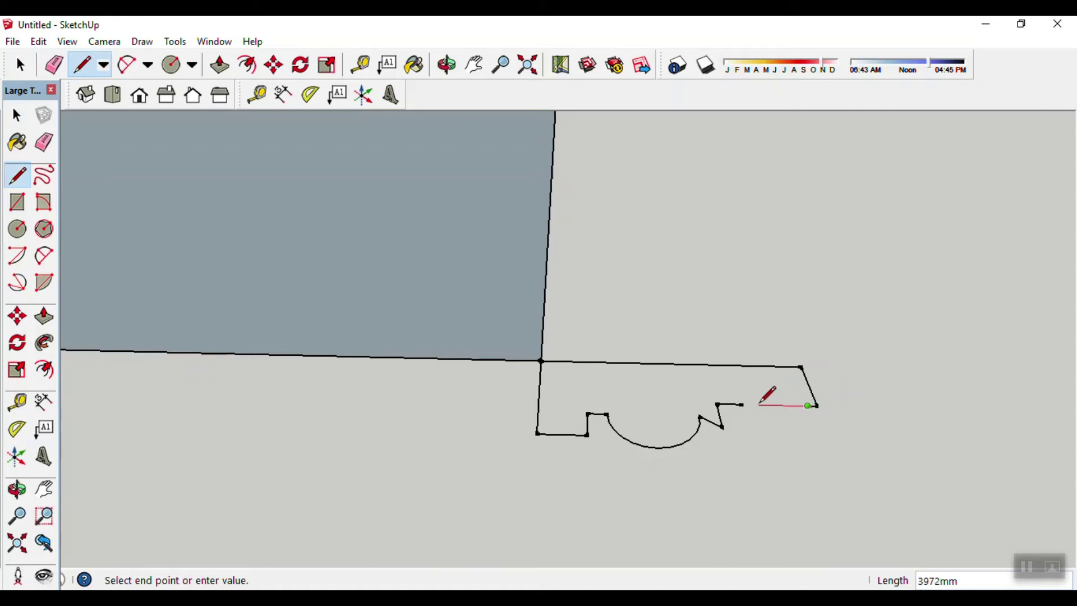
pyautogui.press('space')
pyautogui.press('c')
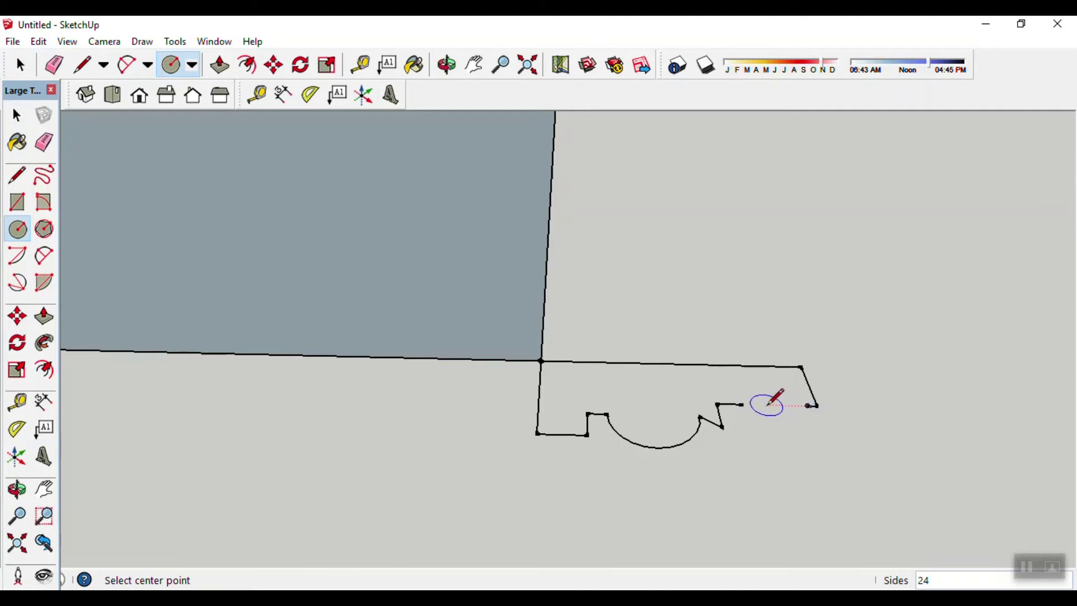
# - Close the profile outline with a bottom line, turning it into a filled face
pyautogui.click(777, 405)
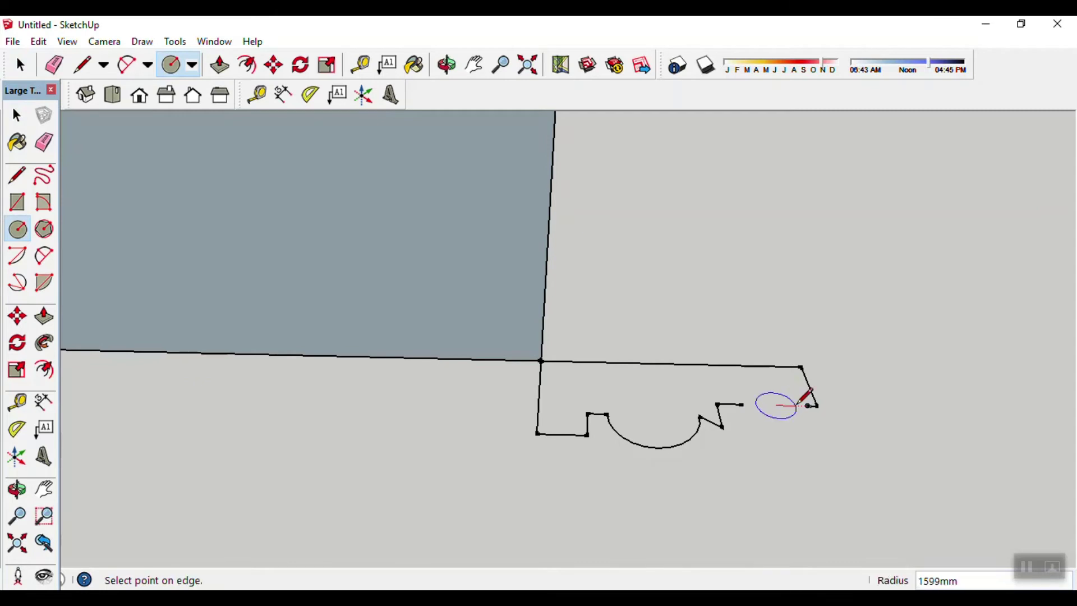
pyautogui.press('Escape')
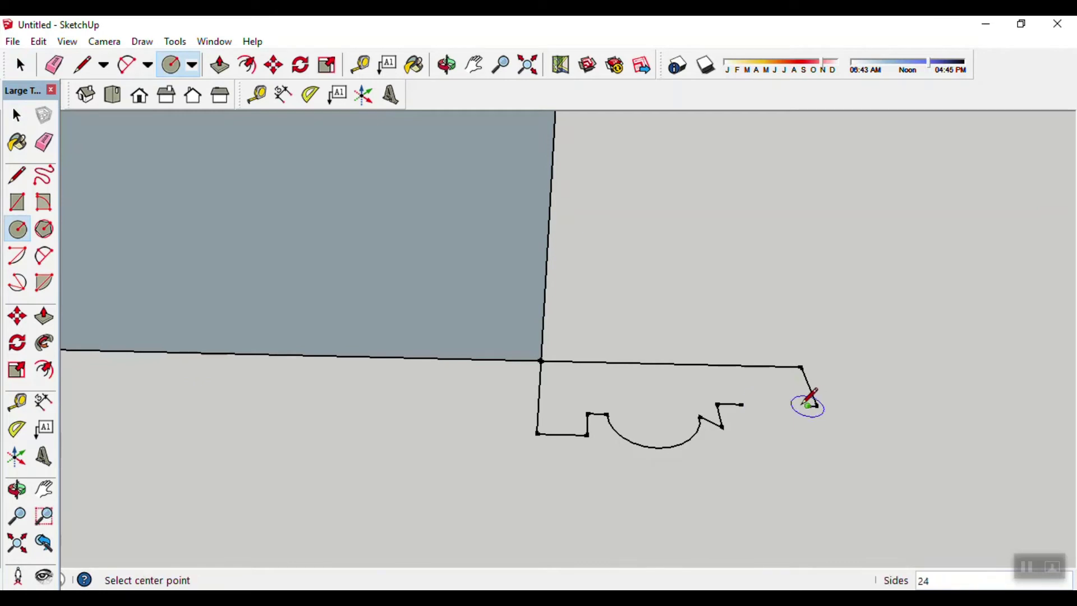
pyautogui.press('l')
pyautogui.click(743, 404)
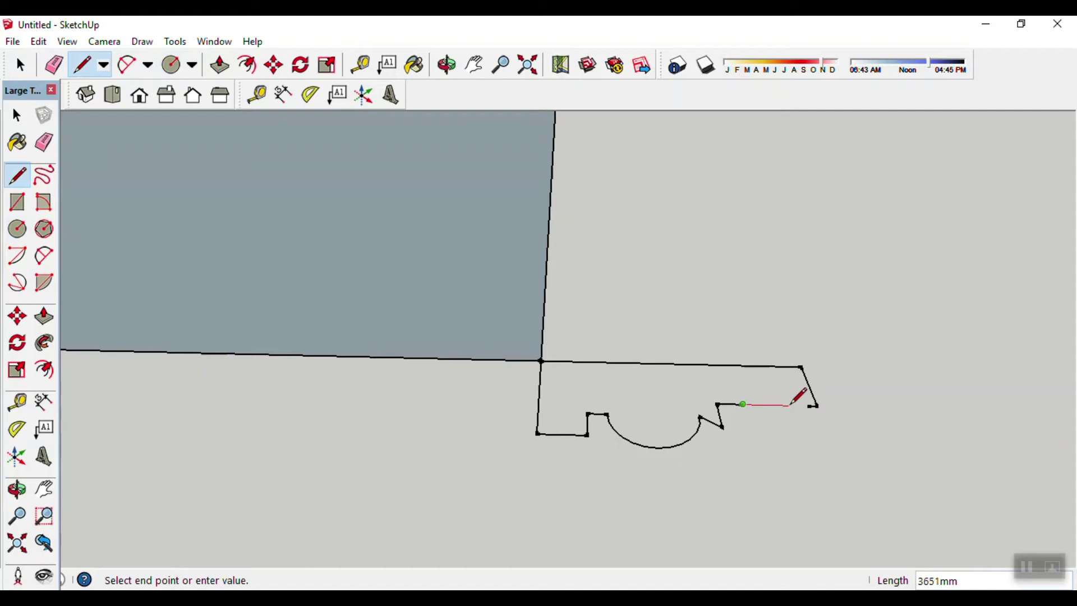
pyautogui.click(808, 405)
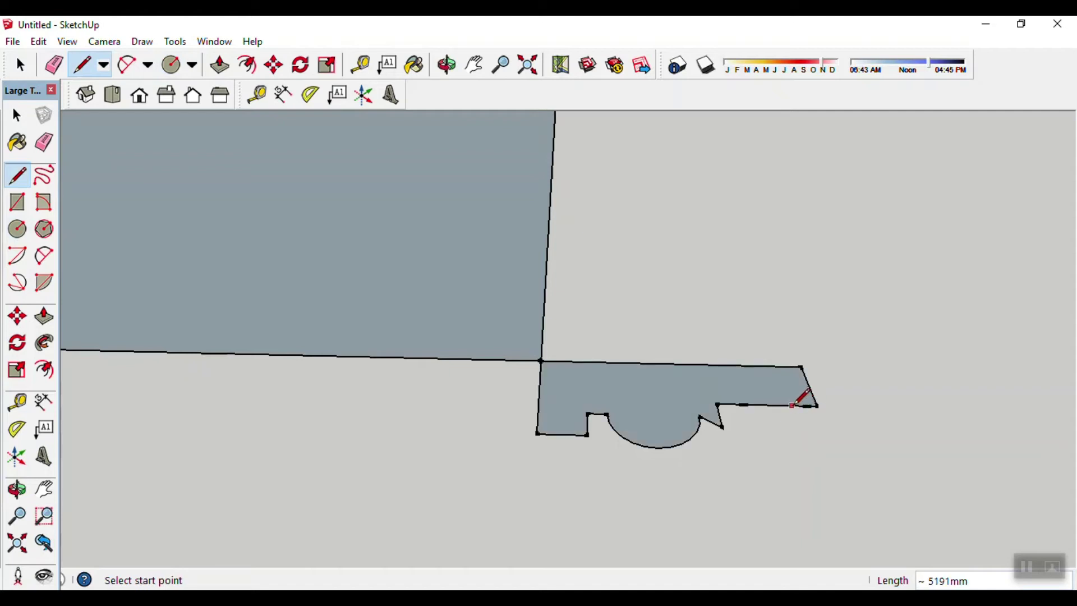
# - Cut a half-circle notch at the right end using a circle and deleting its lower arc
pyautogui.press('c')
pyautogui.click(776, 405)
pyautogui.click(809, 405)
pyautogui.press('space')
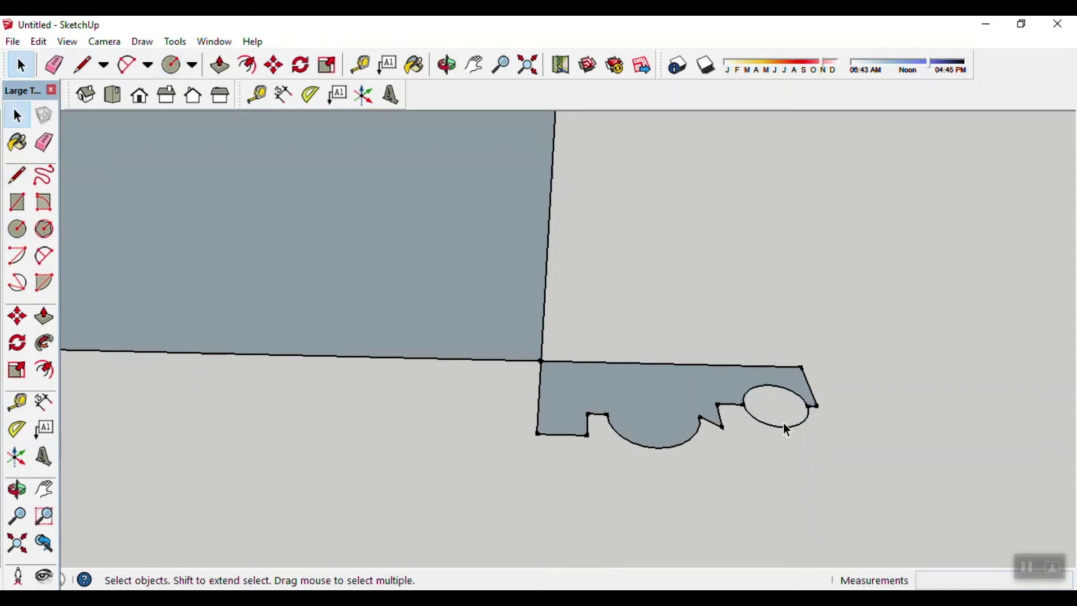
pyautogui.click(787, 426)
pyautogui.press('Delete')
# - Window-select the notched profile face and its edges, orbiting around it
pyautogui.moveTo(753, 494)
pyautogui.mouseDown(button='middle')
pyautogui.moveTo(678, 480)
pyautogui.moveTo(887, 435)
pyautogui.moveTo(738, 483)
pyautogui.mouseUp(button='middle')
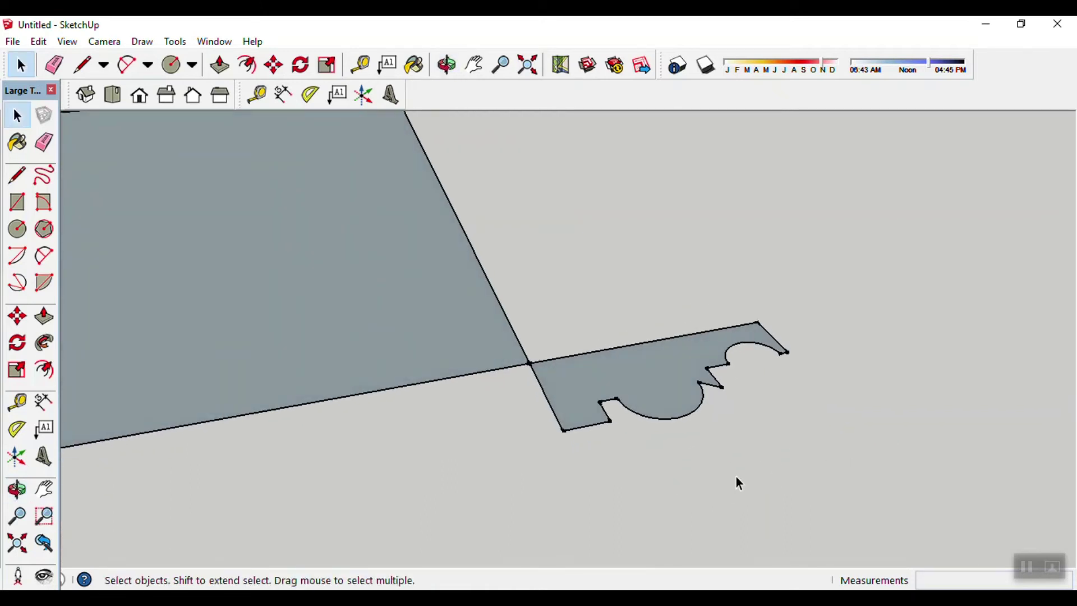
pyautogui.moveTo(650, 442); pyautogui.dragTo(649, 445)
pyautogui.moveTo(645, 481); pyautogui.dragTo(736, 432, button='middle')
pyautogui.moveTo(836, 318); pyautogui.dragTo(593, 446)
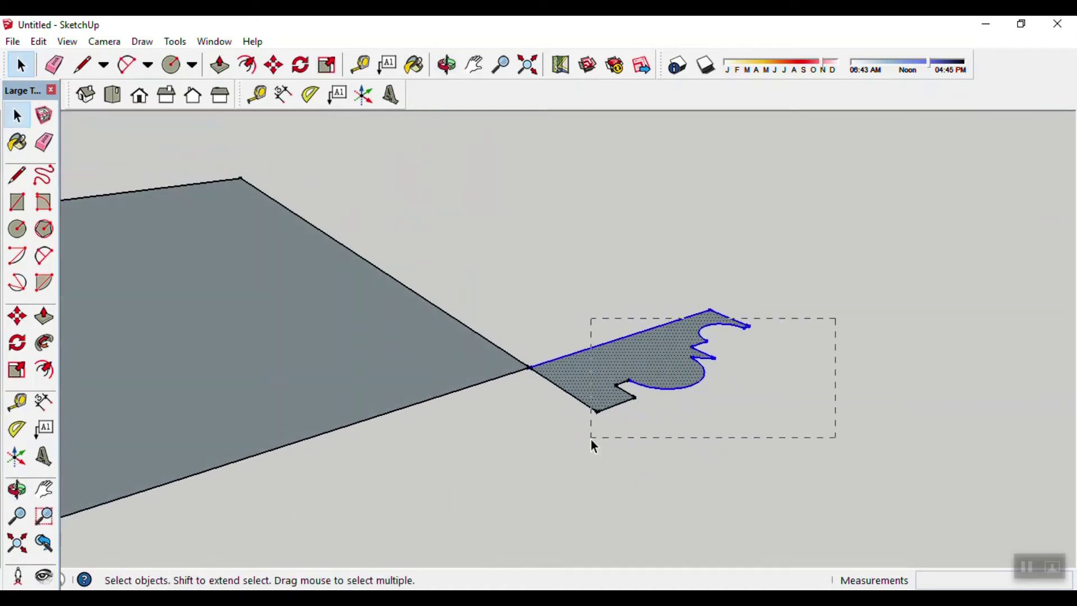
pyautogui.moveTo(687, 415)
pyautogui.mouseDown(button='middle')
pyautogui.moveTo(709, 439)
pyautogui.moveTo(681, 447)
pyautogui.mouseUp(button='middle')
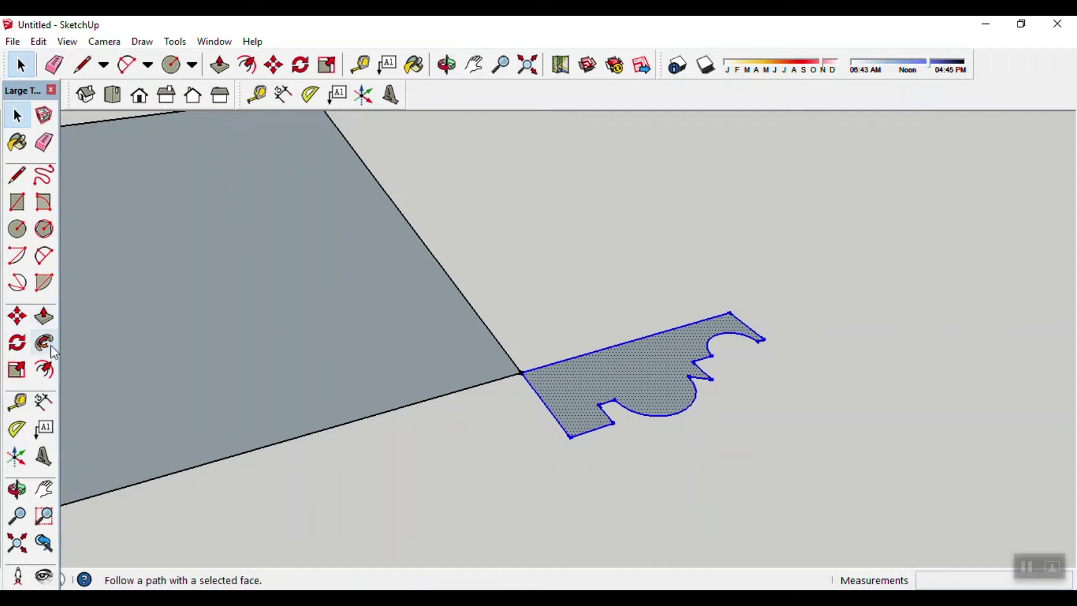
pyautogui.moveTo(282, 530)
pyautogui.mouseDown(button='middle')
pyautogui.moveTo(233, 449)
pyautogui.moveTo(260, 463)
pyautogui.mouseUp(button='middle')
pyautogui.moveTo(393, 483); pyautogui.dragTo(455, 511, button='middle')
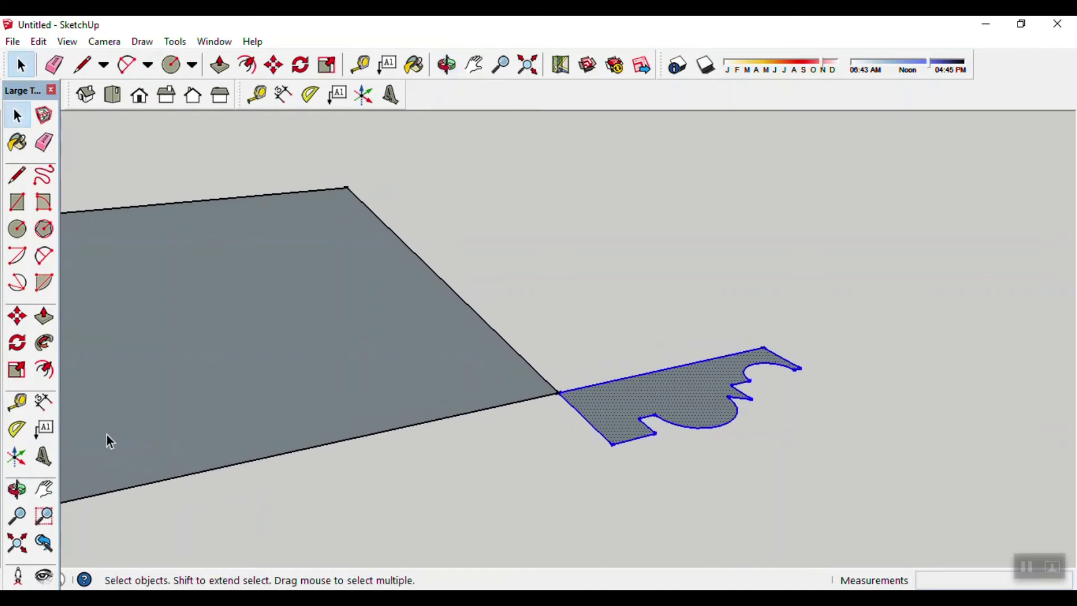
pyautogui.click(26, 350)
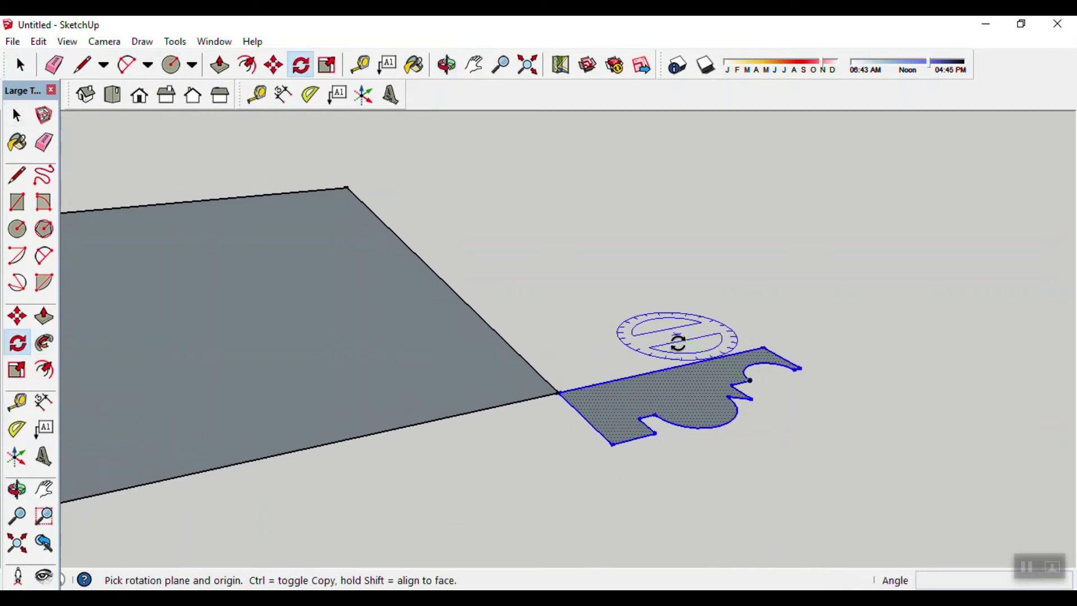
pyautogui.moveTo(775, 436); pyautogui.dragTo(741, 402, button='middle')
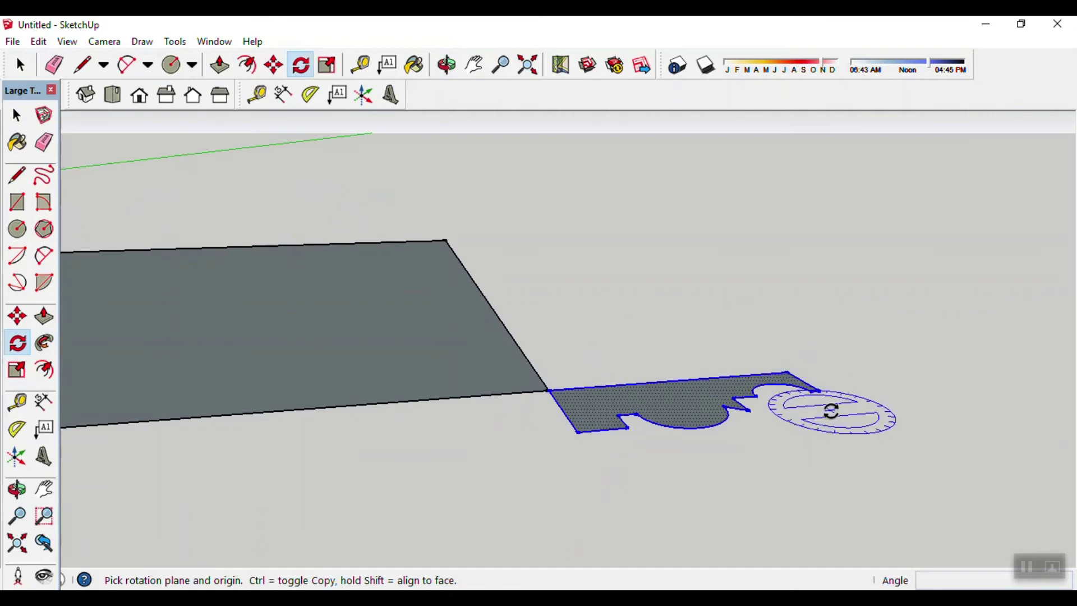
pyautogui.moveTo(931, 392)
pyautogui.mouseDown(button='middle')
pyautogui.moveTo(671, 459)
pyautogui.moveTo(226, 439)
pyautogui.mouseUp(button='middle')
pyautogui.moveTo(409, 510)
pyautogui.mouseDown(button='middle')
pyautogui.moveTo(308, 356)
pyautogui.moveTo(375, 384)
pyautogui.mouseUp(button='middle')
pyautogui.scroll(2, 240, 361)
pyautogui.scroll(3, 243, 365)
pyautogui.moveTo(243, 365); pyautogui.dragTo(384, 379, button='middle')
pyautogui.moveTo(219, 386); pyautogui.dragTo(281, 359, button='middle')
pyautogui.moveTo(168, 352); pyautogui.dragTo(169, 325, button='middle')
pyautogui.moveTo(178, 249)
pyautogui.mouseDown(button='middle')
pyautogui.moveTo(205, 248)
pyautogui.moveTo(187, 352)
pyautogui.moveTo(151, 289)
pyautogui.moveTo(170, 196)
pyautogui.mouseUp(button='middle')
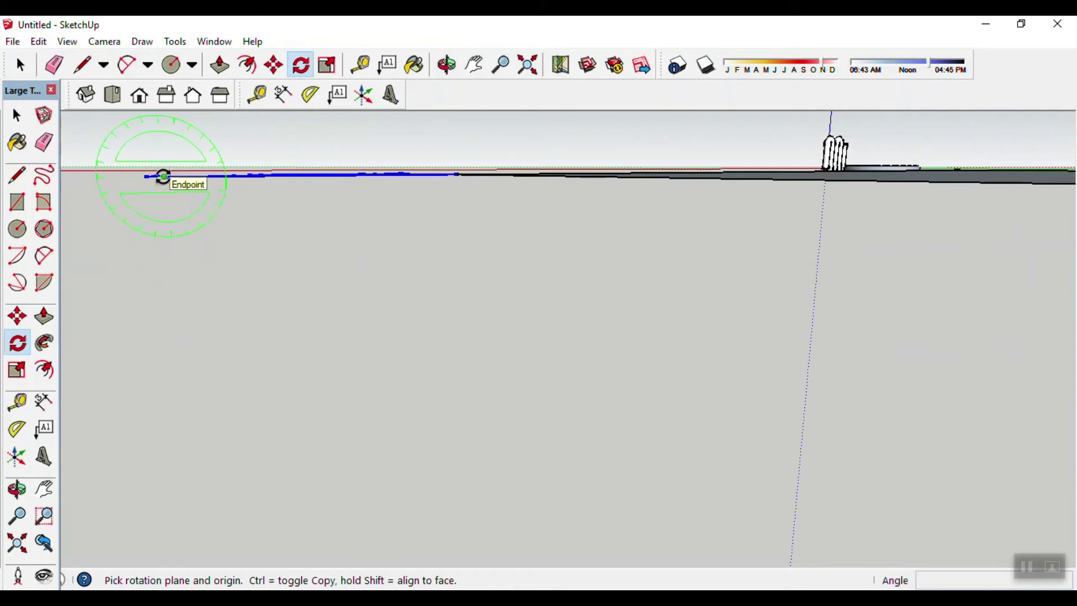
pyautogui.moveTo(165, 177); pyautogui.dragTo(314, 177)
pyautogui.click(335, 176)
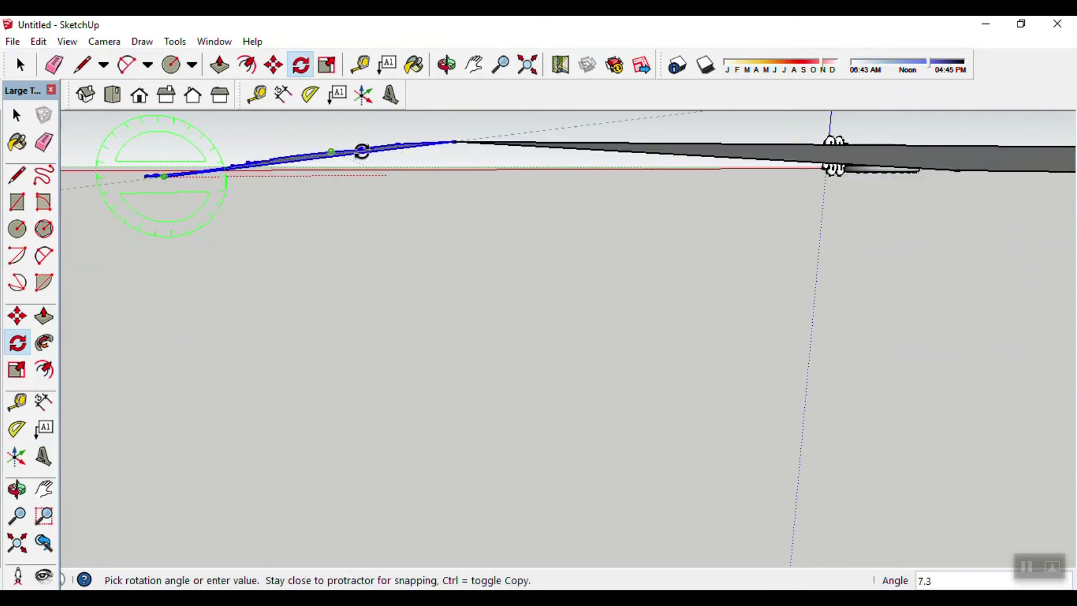
pyautogui.press('Escape')
pyautogui.moveTo(400, 232)
pyautogui.mouseDown(button='middle')
pyautogui.moveTo(474, 421)
pyautogui.moveTo(649, 430)
pyautogui.mouseUp(button='middle')
pyautogui.press('space')
pyautogui.moveTo(718, 363)
pyautogui.mouseDown(button='middle')
pyautogui.moveTo(435, 351)
pyautogui.moveTo(539, 495)
pyautogui.moveTo(683, 510)
pyautogui.moveTo(548, 337)
pyautogui.moveTo(409, 416)
pyautogui.moveTo(590, 525)
pyautogui.moveTo(640, 433)
pyautogui.moveTo(508, 447)
pyautogui.mouseUp(button='middle')
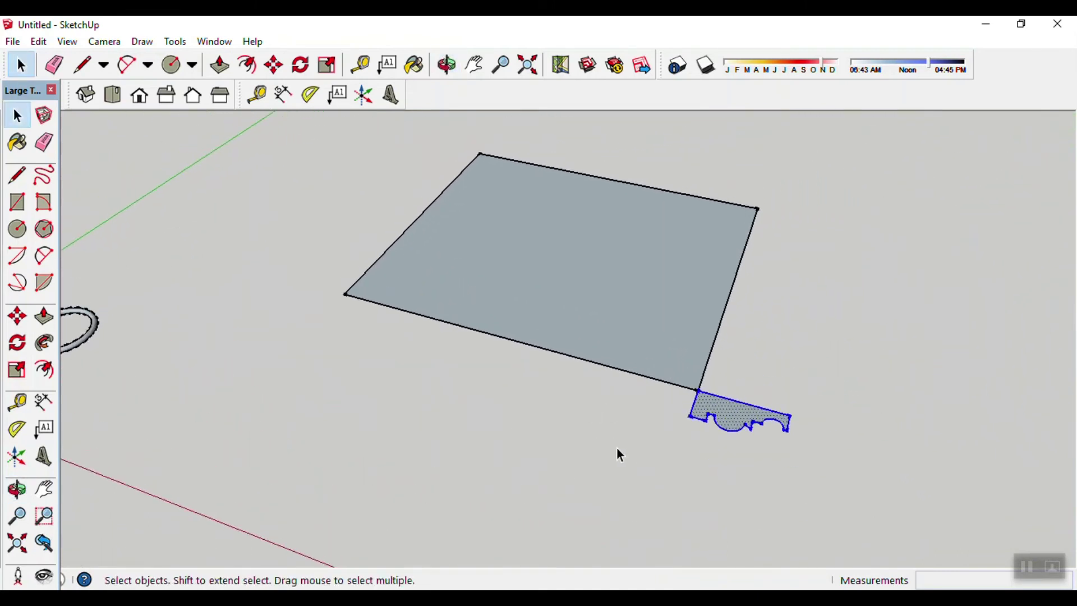
# - Rotate the moulding profile 90° about the square's corner so it stands upright
pyautogui.scroll(2, 620, 446)
pyautogui.moveTo(659, 457)
pyautogui.mouseDown(button='middle')
pyautogui.moveTo(785, 488)
pyautogui.moveTo(796, 379)
pyautogui.moveTo(497, 293)
pyautogui.moveTo(221, 377)
pyautogui.moveTo(387, 413)
pyautogui.moveTo(421, 353)
pyautogui.moveTo(449, 253)
pyautogui.mouseUp(button='middle')
pyautogui.moveTo(473, 464); pyautogui.dragTo(520, 488, button='middle')
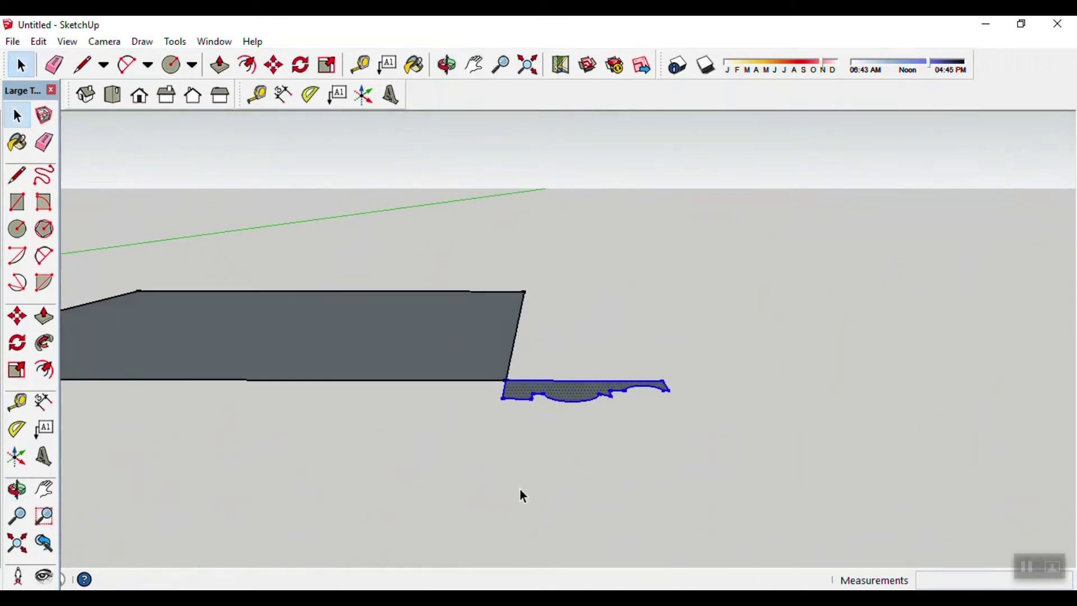
pyautogui.click(19, 343)
pyautogui.moveTo(507, 420)
pyautogui.mouseDown(button='middle')
pyautogui.moveTo(512, 428)
pyautogui.moveTo(514, 414)
pyautogui.mouseUp(button='middle')
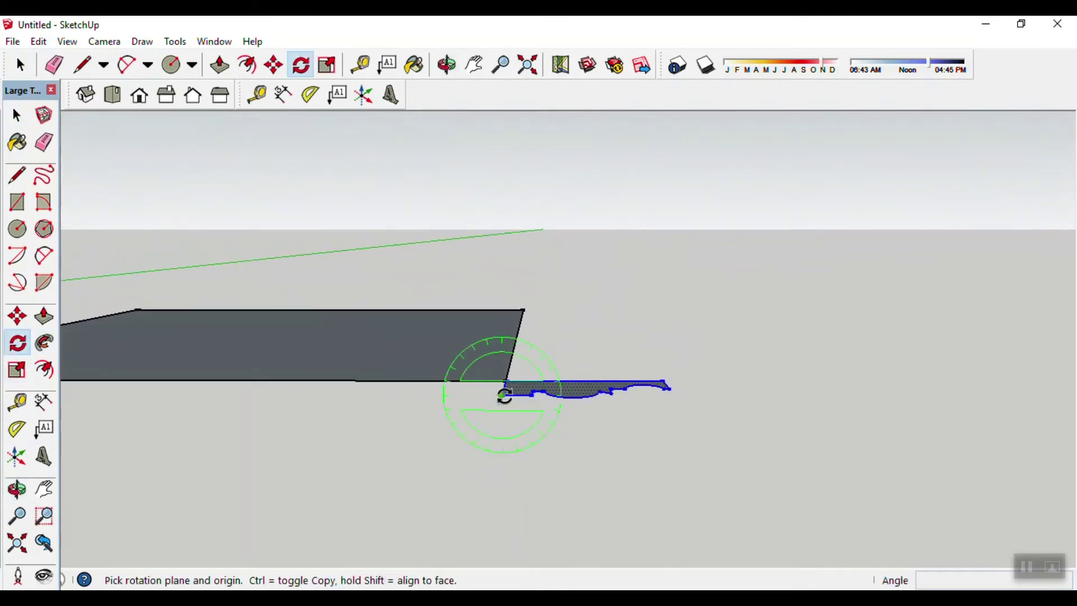
pyautogui.click(503, 395)
pyautogui.click(532, 396)
pyautogui.write('90')
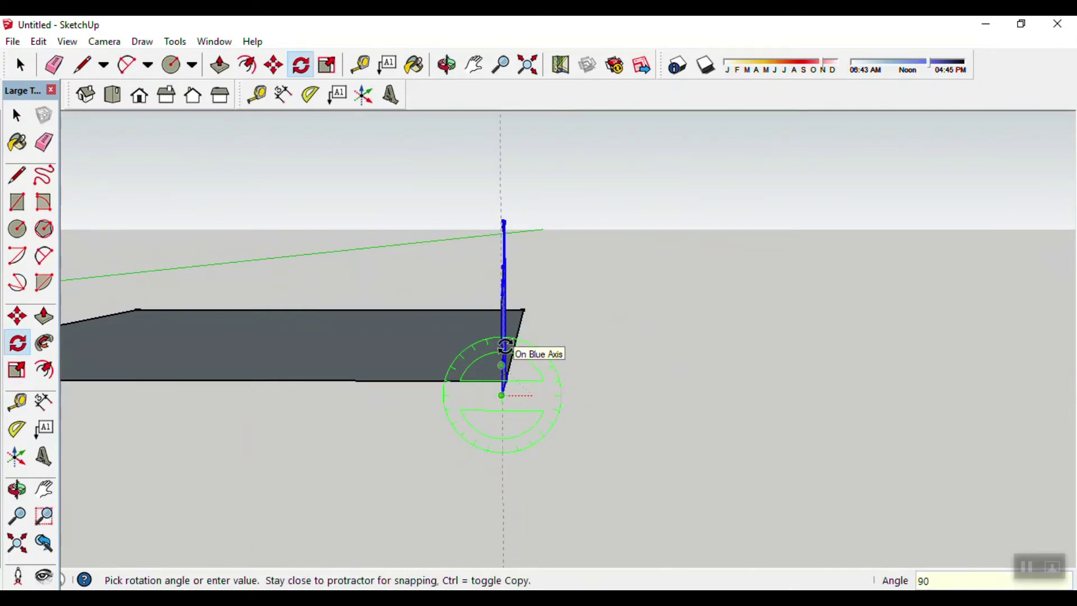
pyautogui.click(505, 346)
pyautogui.press('space')
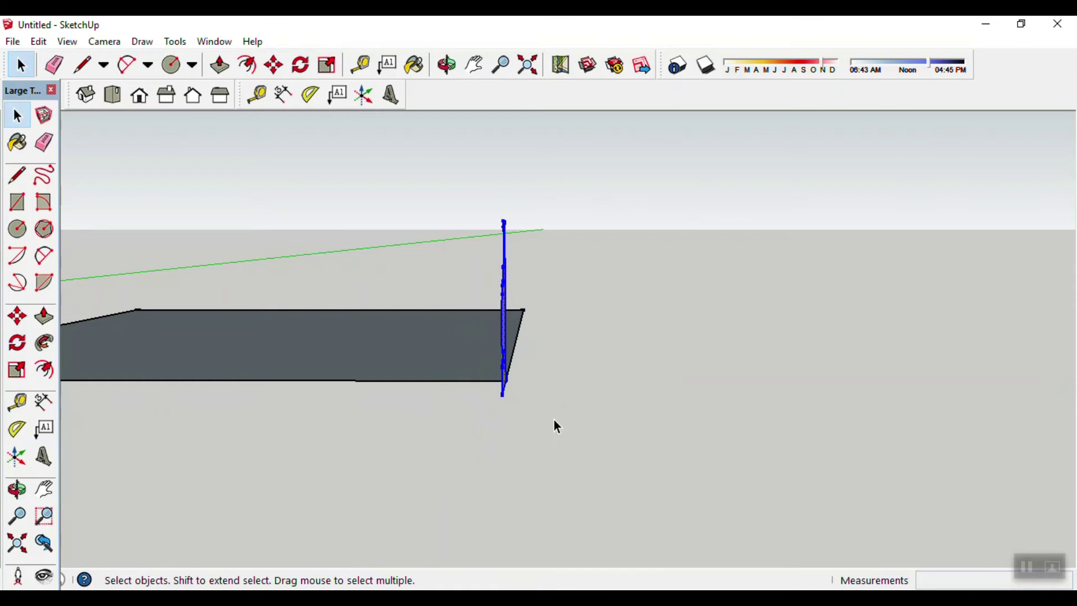
pyautogui.moveTo(540, 429)
pyautogui.mouseDown(button='middle')
pyautogui.moveTo(305, 498)
pyautogui.moveTo(312, 541)
pyautogui.mouseUp(button='middle')
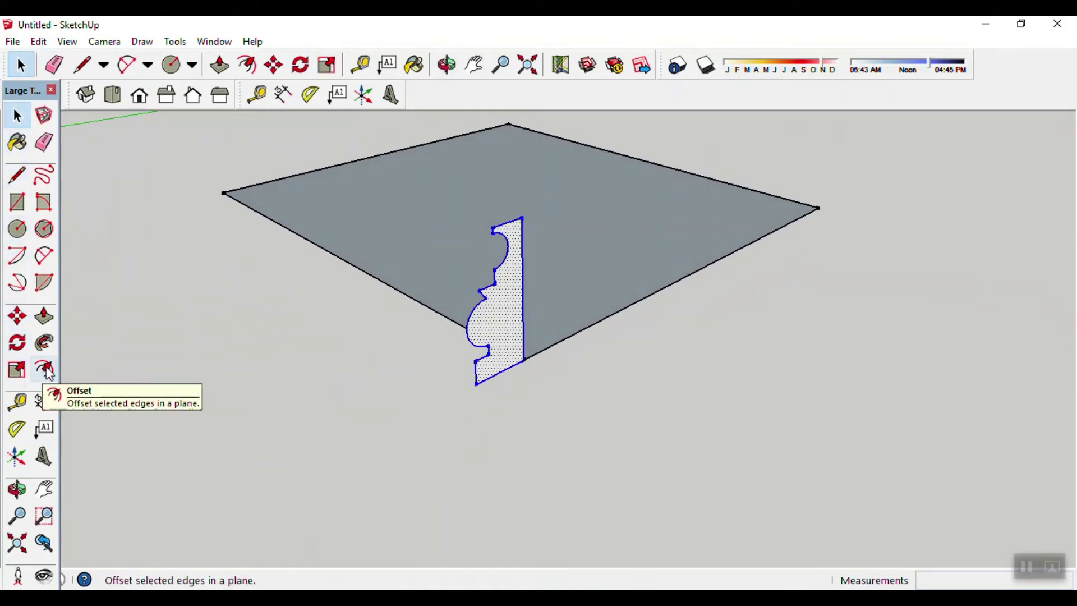
pyautogui.click(44, 342)
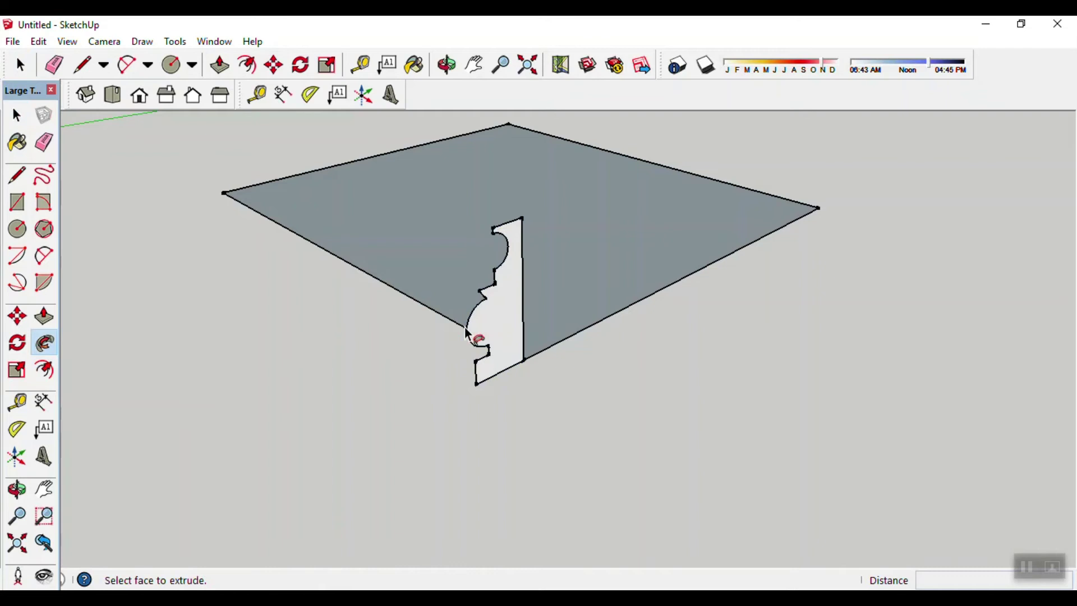
pyautogui.click(487, 323)
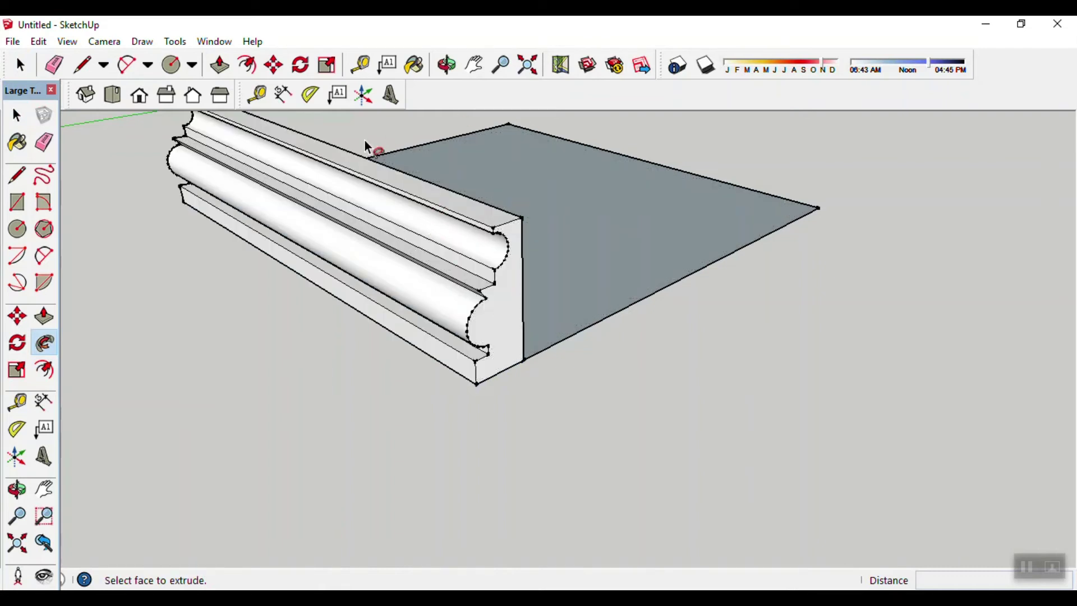
pyautogui.scroll(-2, 359, 157)
pyautogui.scroll(-1, 350, 180)
pyautogui.hotkey('ctrl', 'z')
pyautogui.moveTo(400, 245)
pyautogui.mouseDown(button='middle')
pyautogui.moveTo(392, 408)
pyautogui.moveTo(152, 387)
pyautogui.mouseUp(button='middle')
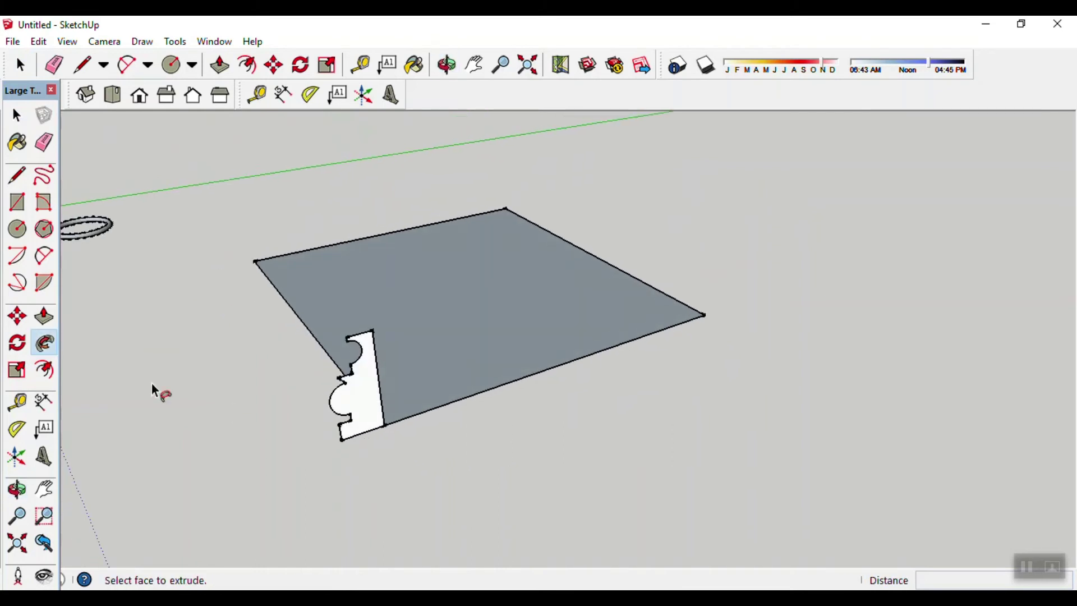
pyautogui.moveTo(351, 387)
pyautogui.mouseDown()
pyautogui.moveTo(359, 223)
pyautogui.moveTo(565, 247)
pyautogui.moveTo(589, 329)
pyautogui.moveTo(553, 373)
pyautogui.moveTo(394, 395)
pyautogui.moveTo(351, 387)
pyautogui.moveTo(364, 352)
pyautogui.mouseUp()
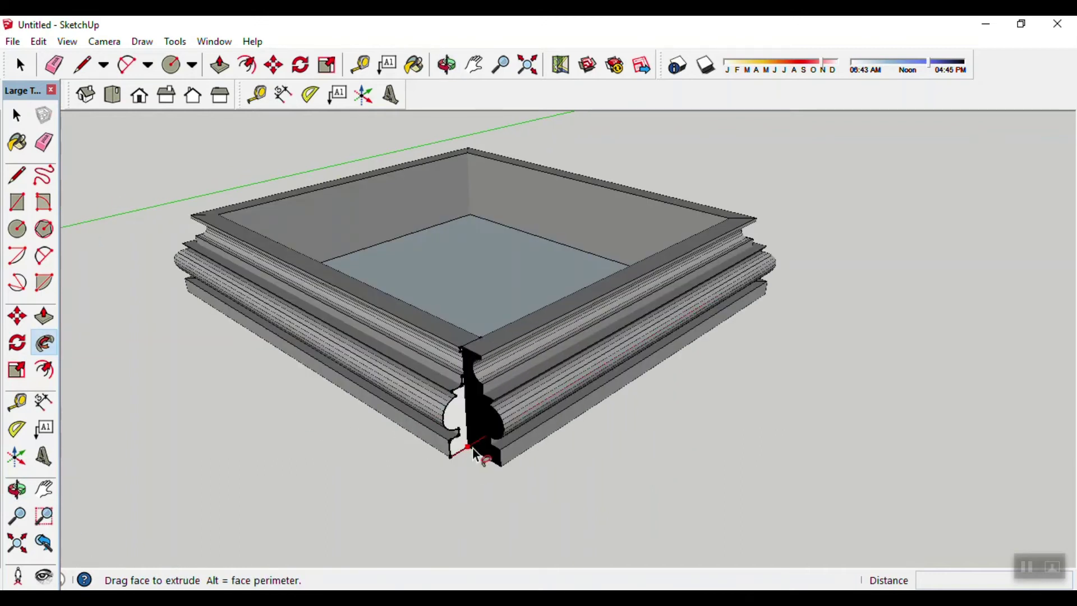
# - Drag the profile along the square's full perimeter to finish the moulded frame
pyautogui.moveTo(473, 453); pyautogui.dragTo(451, 450)
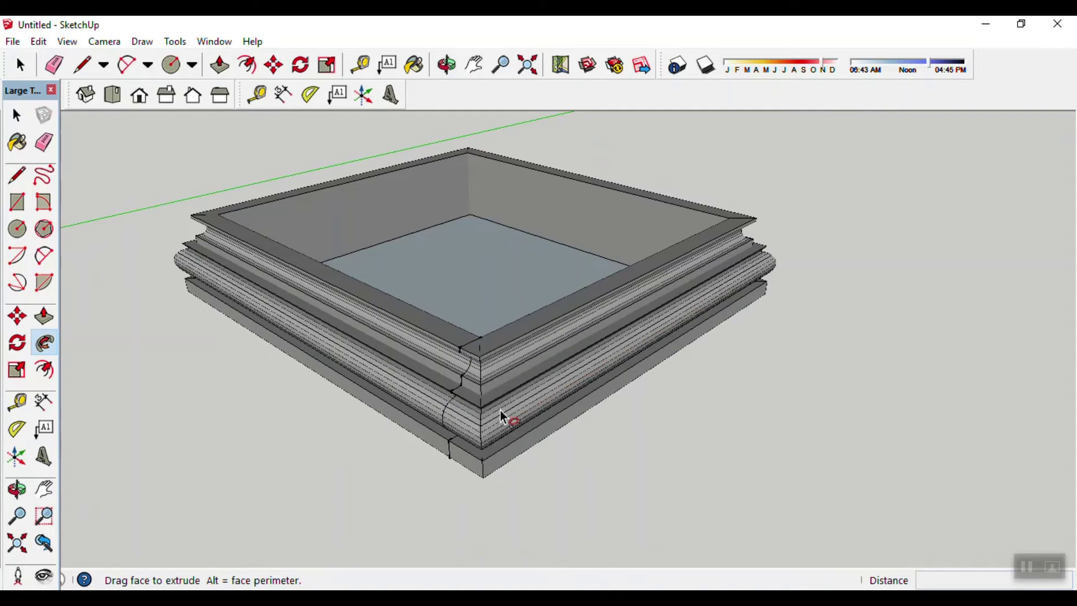
pyautogui.moveTo(463, 414); pyautogui.dragTo(502, 416)
pyautogui.press('space')
pyautogui.moveTo(452, 462)
pyautogui.mouseDown(button='middle')
pyautogui.moveTo(469, 464)
pyautogui.moveTo(334, 450)
pyautogui.moveTo(483, 451)
pyautogui.moveTo(505, 380)
pyautogui.moveTo(465, 452)
pyautogui.mouseUp(button='middle')
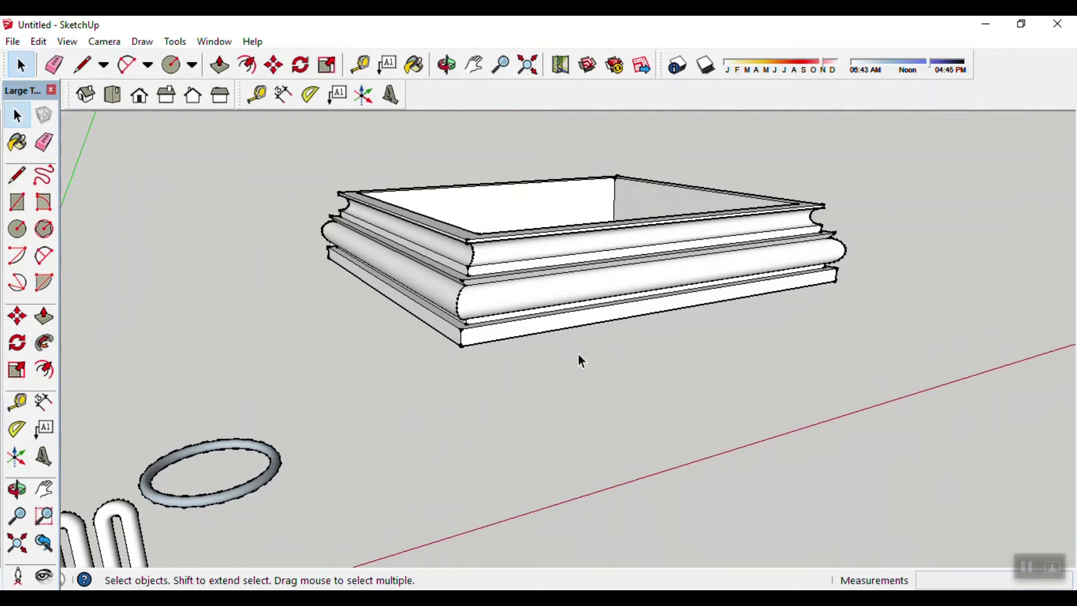
pyautogui.moveTo(606, 351)
pyautogui.mouseDown(button='middle')
pyautogui.moveTo(589, 375)
pyautogui.moveTo(721, 353)
pyautogui.moveTo(621, 403)
pyautogui.moveTo(554, 310)
pyautogui.mouseUp(button='middle')
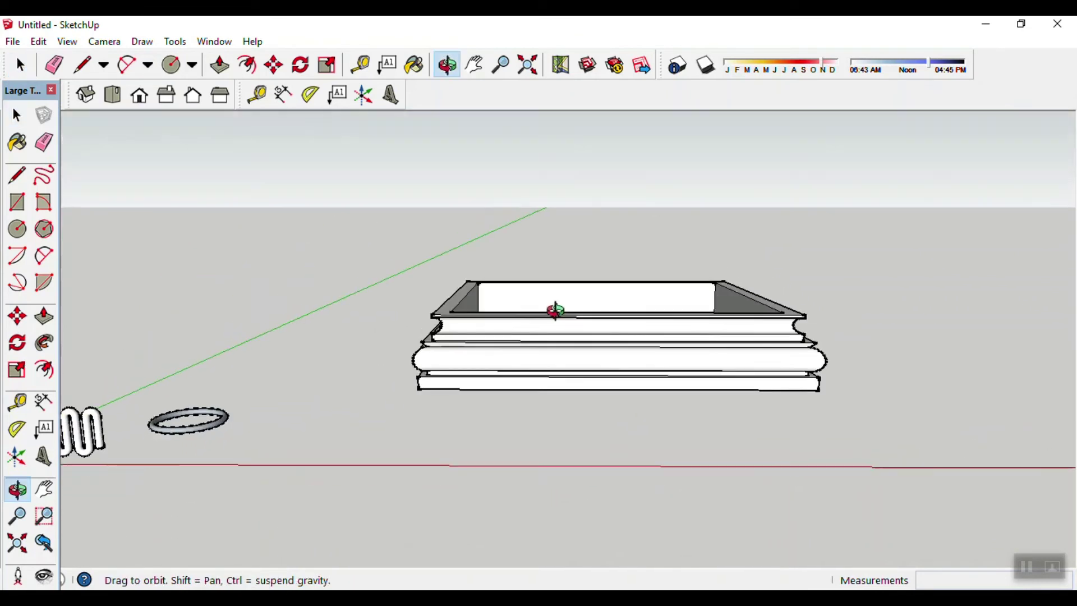
pyautogui.scroll(2, 414, 400)
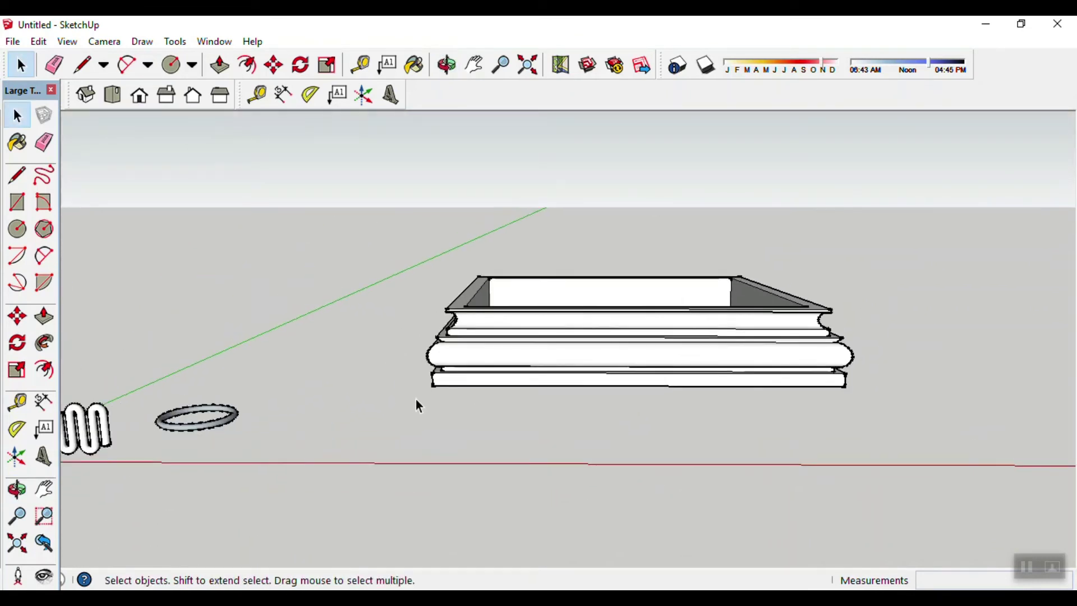
pyautogui.scroll(-3, 645, 418)
pyautogui.moveTo(645, 419)
pyautogui.mouseDown(button='middle')
pyautogui.moveTo(620, 450)
pyautogui.moveTo(424, 456)
pyautogui.moveTo(540, 442)
pyautogui.moveTo(860, 454)
pyautogui.moveTo(806, 421)
pyautogui.moveTo(608, 467)
pyautogui.mouseUp(button='middle')
pyautogui.press('space')
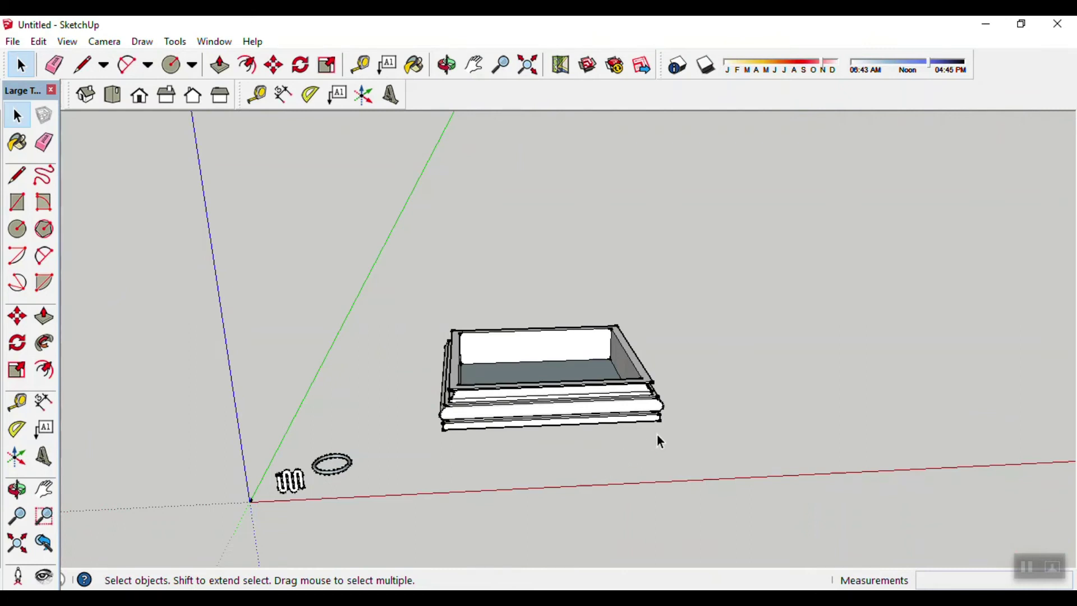
pyautogui.moveTo(759, 372); pyautogui.dragTo(627, 378, button='middle')
pyautogui.moveTo(732, 375); pyautogui.dragTo(548, 377, button='middle')
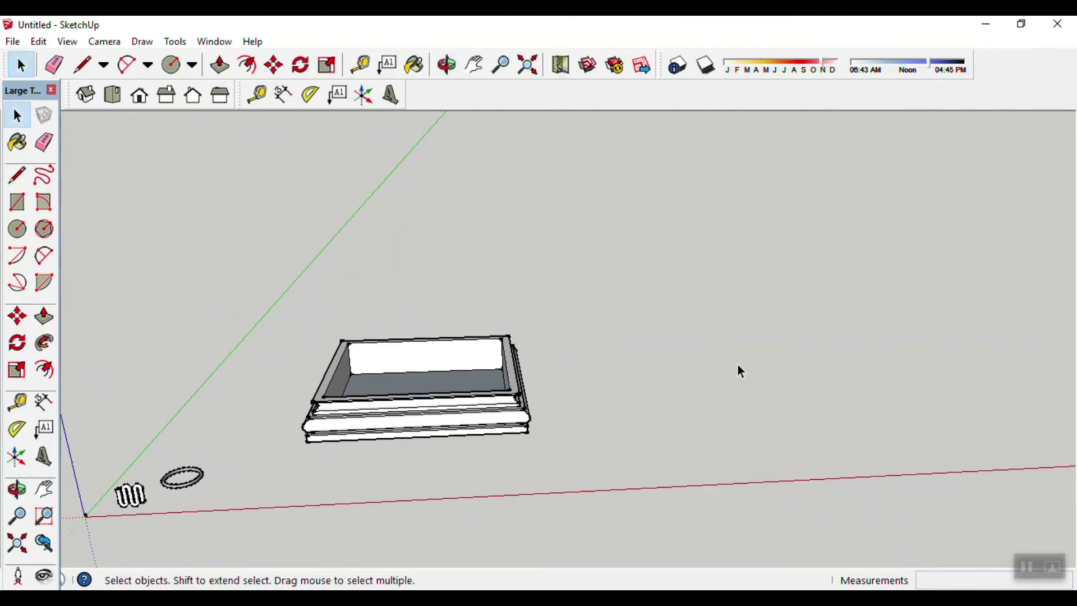
# - Draw a flat rectangle on the ground to the right of the framed box, then orbit to view it
pyautogui.press('r')
pyautogui.click(699, 369)
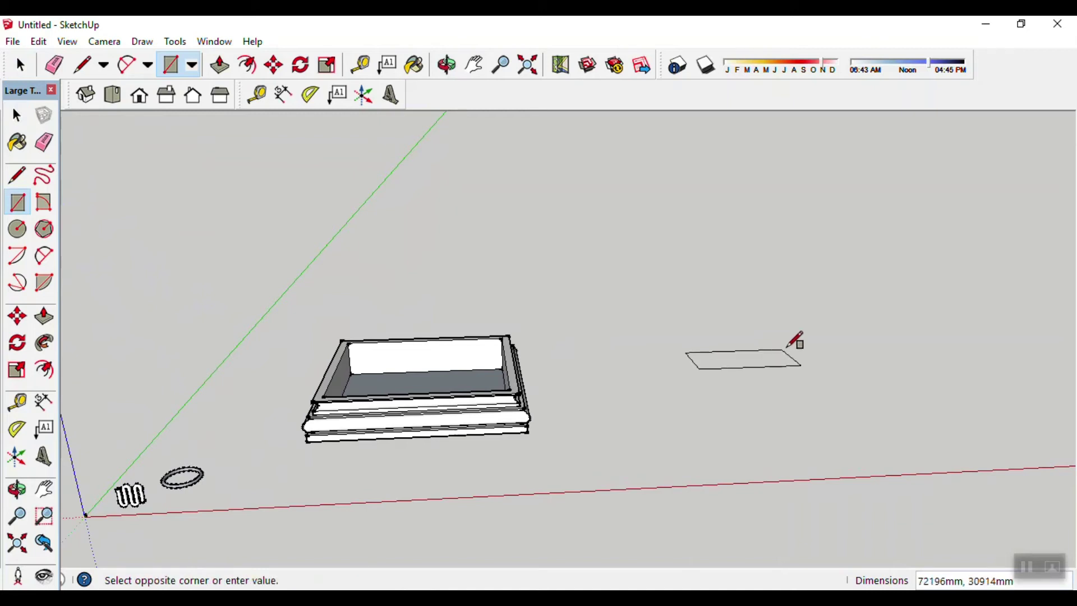
pyautogui.click(801, 325)
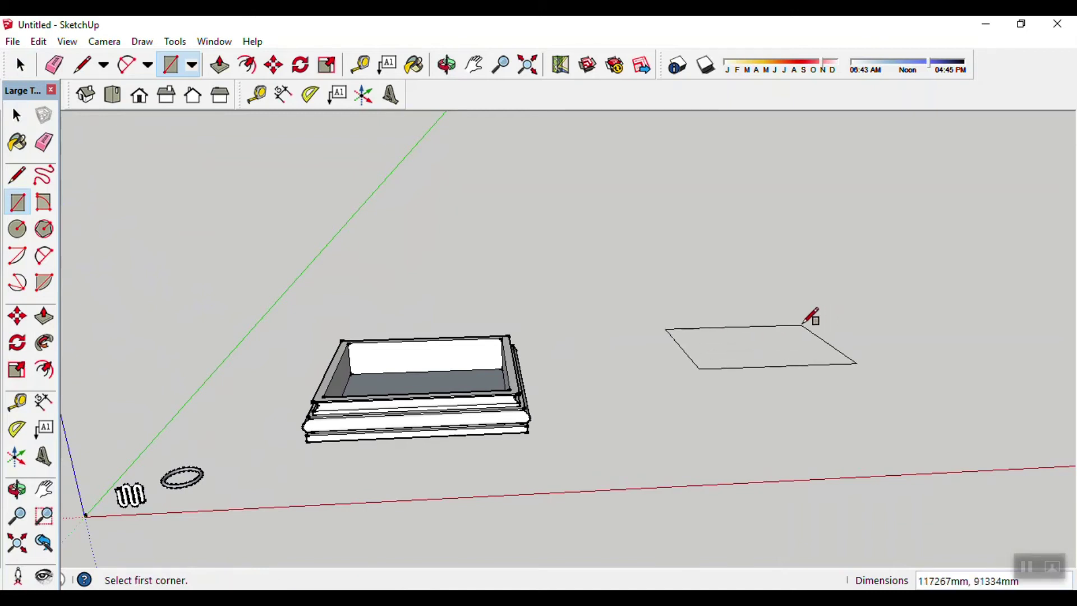
pyautogui.press('space')
pyautogui.moveTo(870, 313)
pyautogui.mouseDown(button='middle')
pyautogui.moveTo(674, 488)
pyautogui.moveTo(647, 533)
pyautogui.moveTo(652, 488)
pyautogui.mouseUp(button='middle')
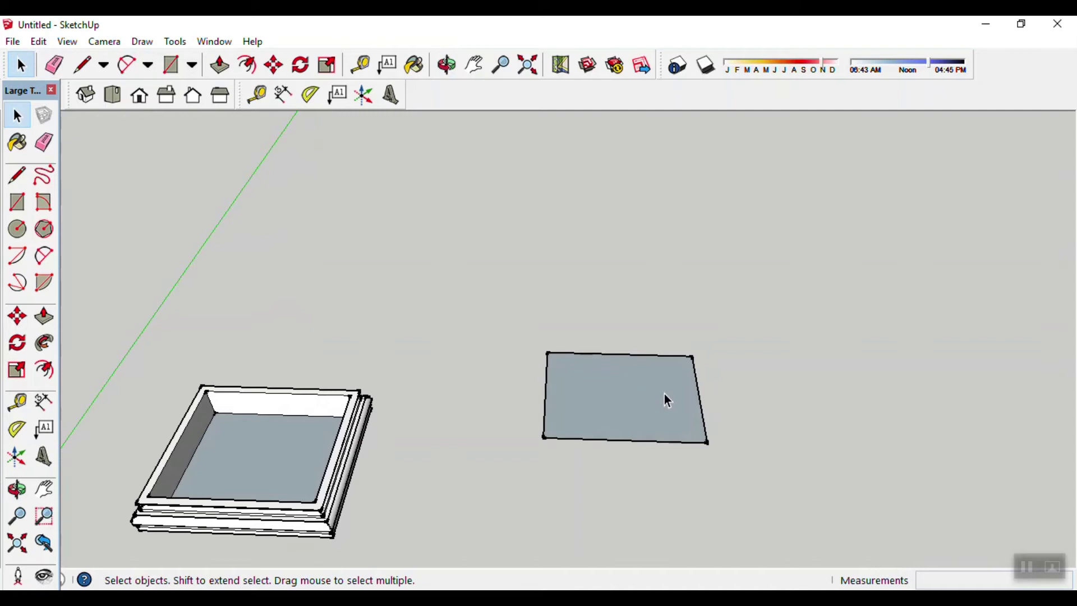
pyautogui.moveTo(738, 351)
pyautogui.mouseDown(button='middle')
pyautogui.moveTo(765, 329)
pyautogui.moveTo(754, 381)
pyautogui.mouseUp(button='middle')
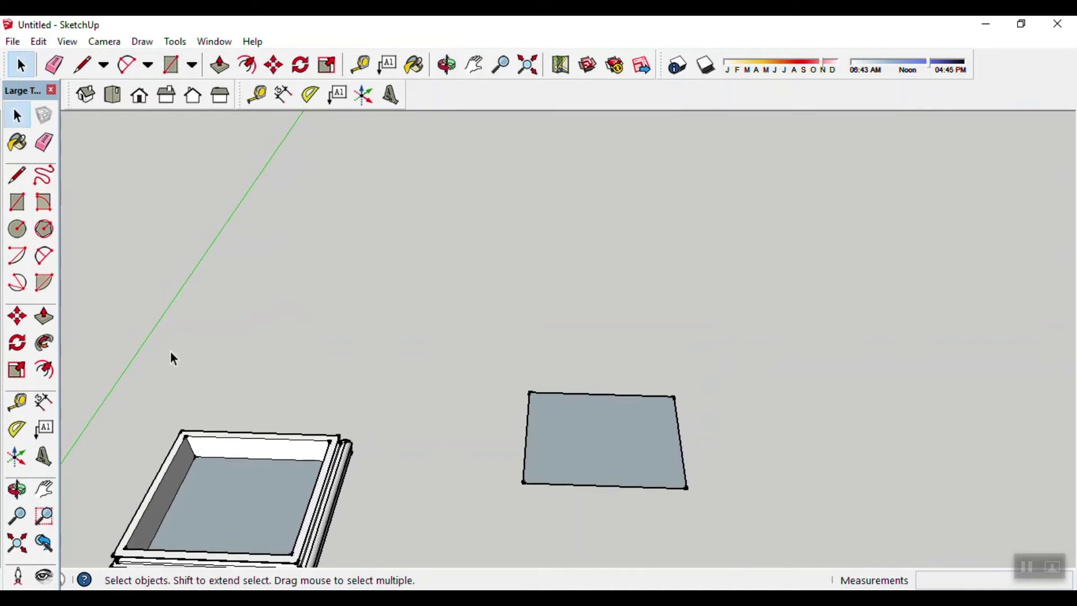
# - Try an outward offset of the rectangle's edge, then undo it
pyautogui.click(46, 371)
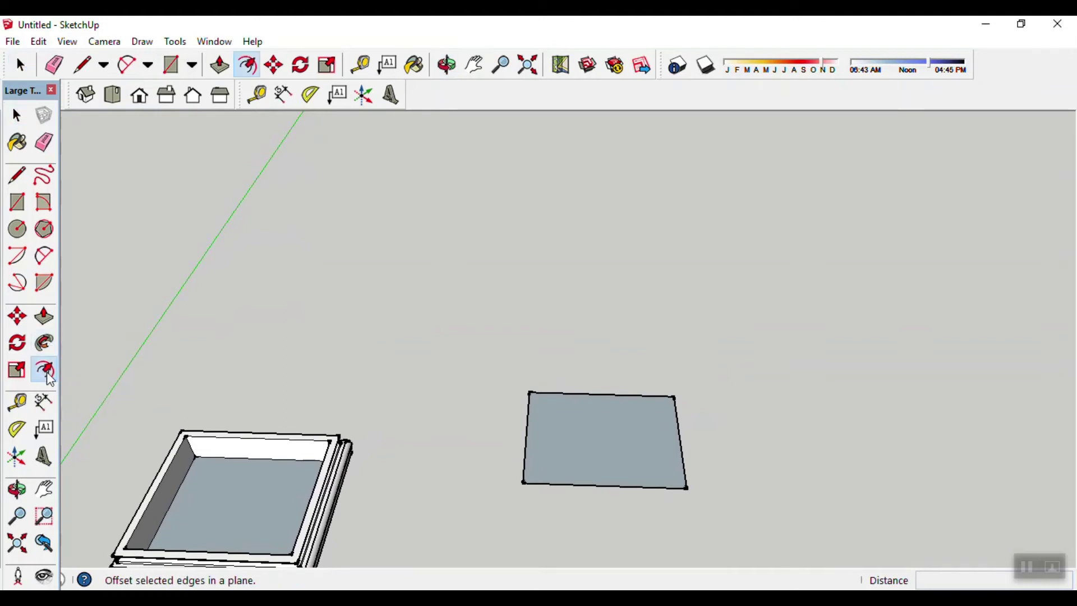
pyautogui.click(610, 435)
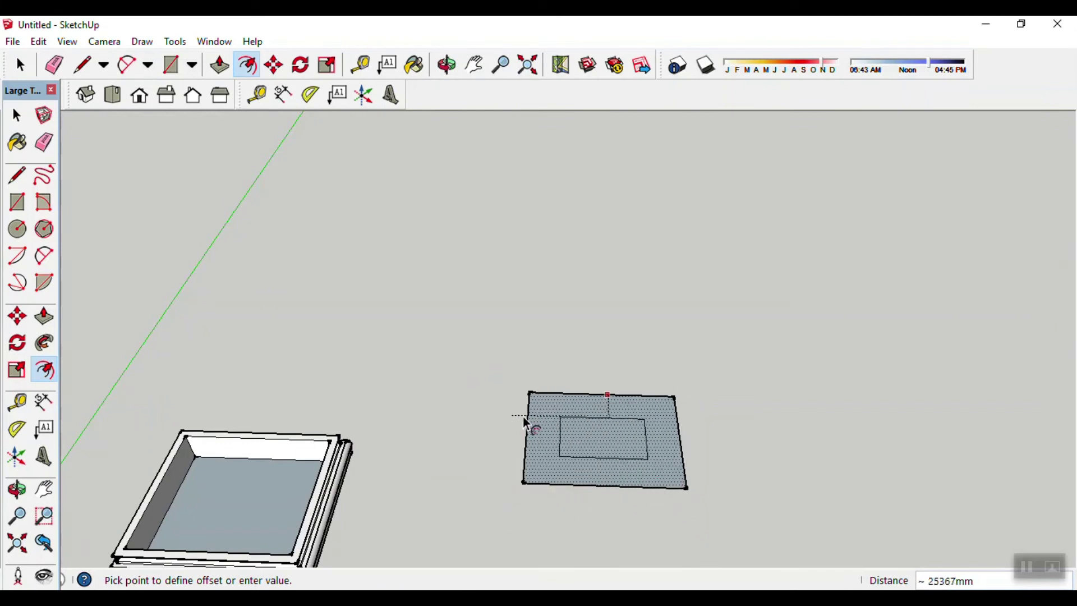
pyautogui.click(539, 373)
pyautogui.press('space')
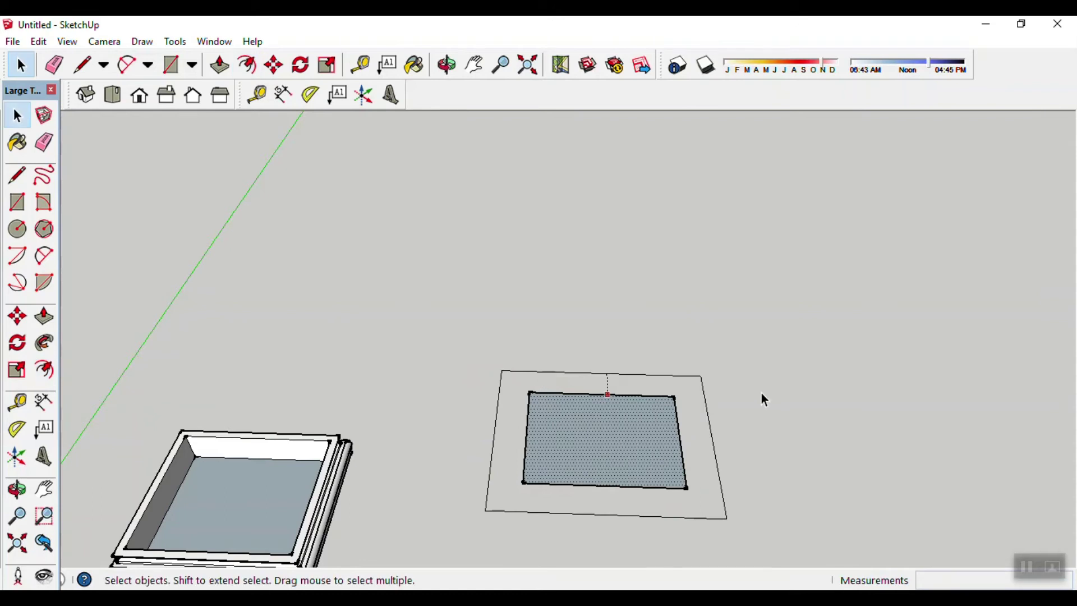
pyautogui.hotkey('ctrl', 'z')
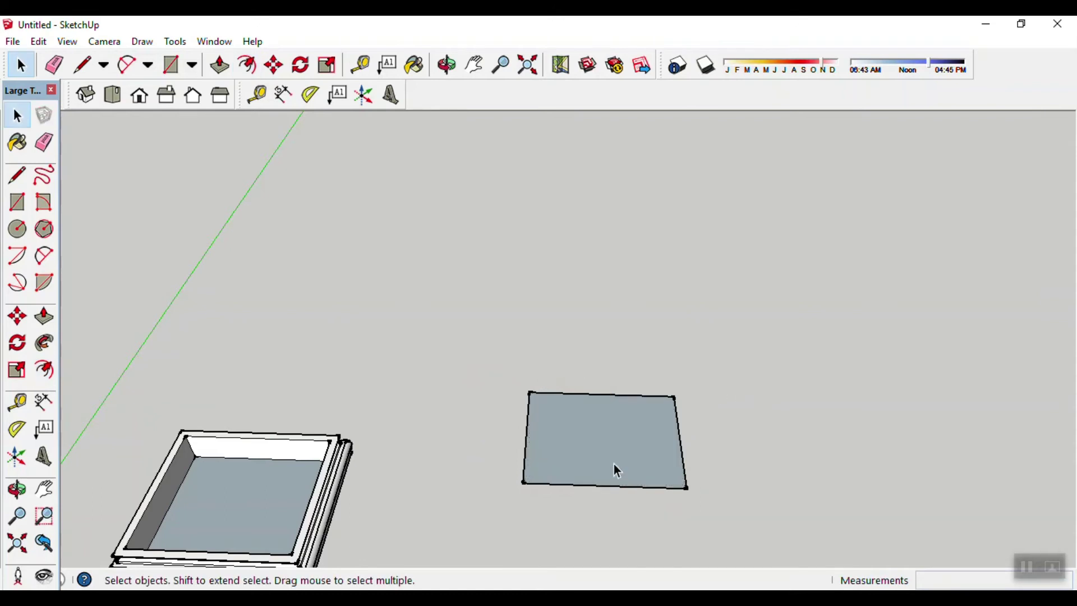
# - Offset the rectangle face inward to create the first inset rectangle
pyautogui.click(605, 456)
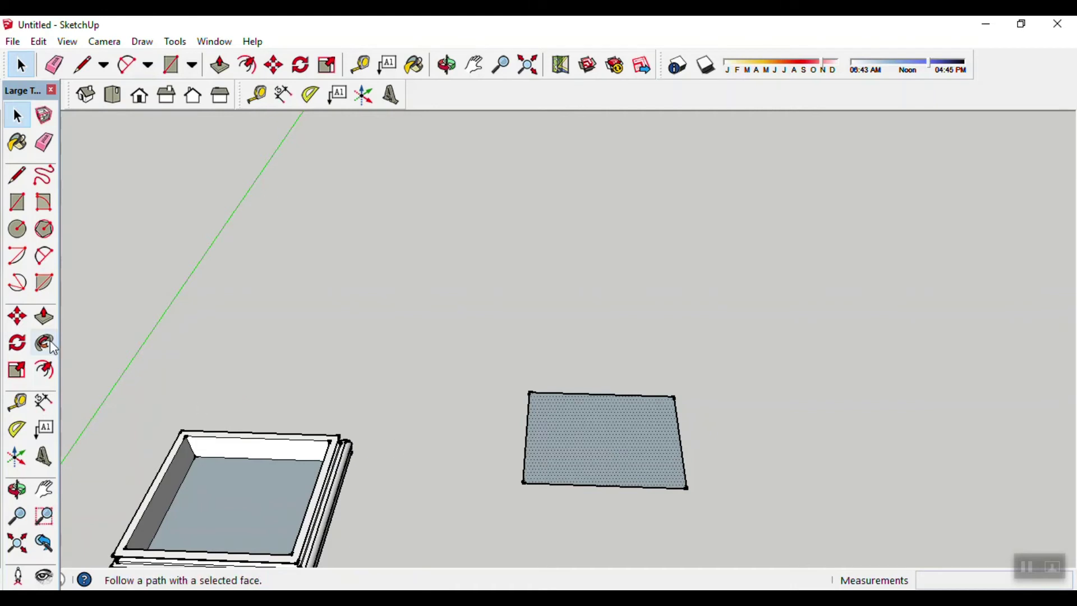
pyautogui.click(48, 378)
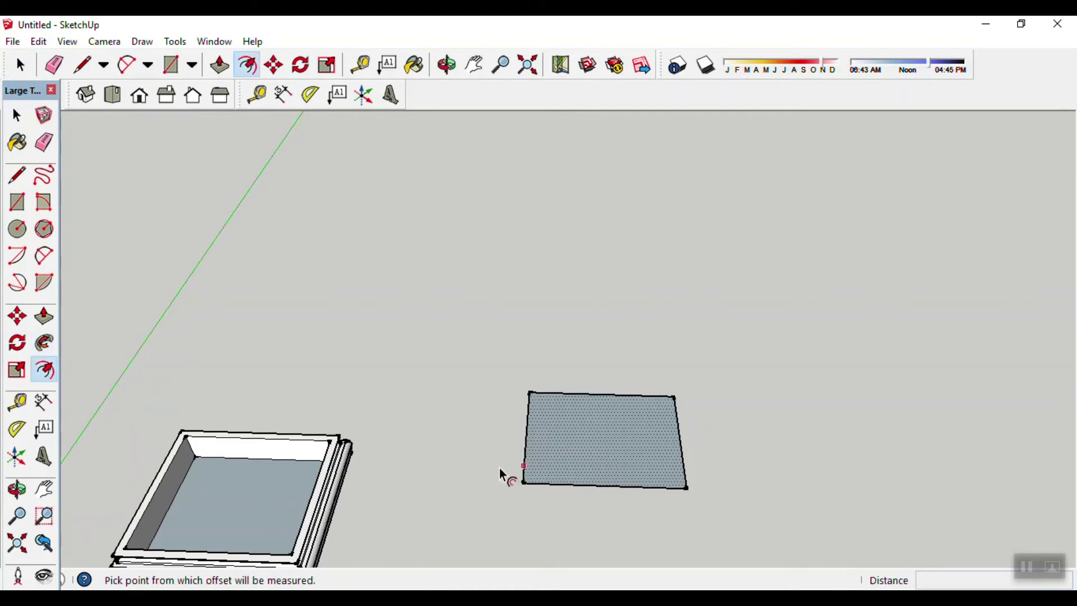
pyautogui.click(582, 454)
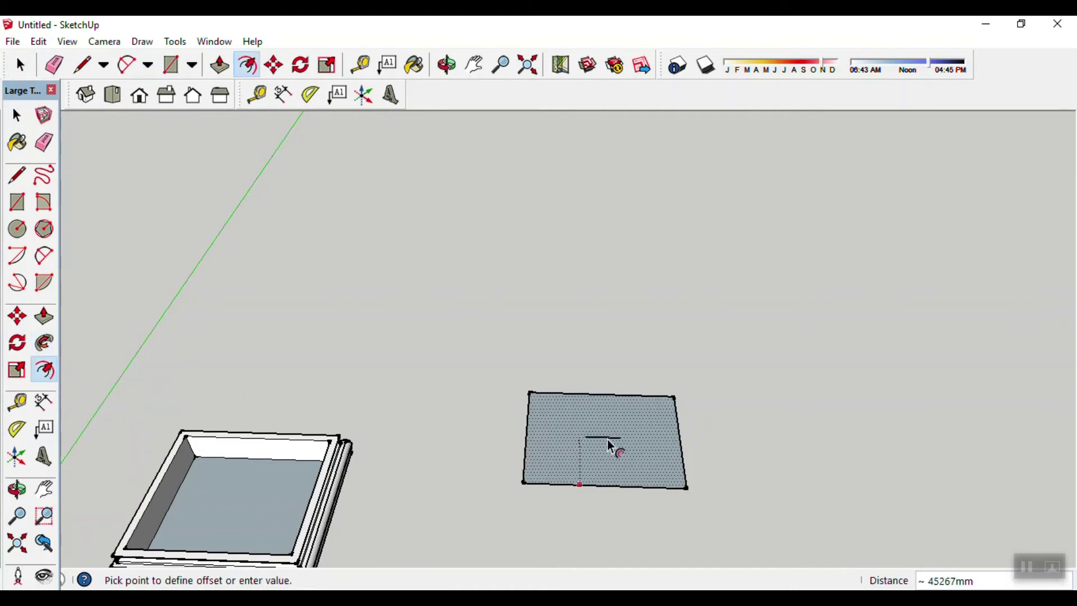
pyautogui.click(592, 477)
pyautogui.press('space')
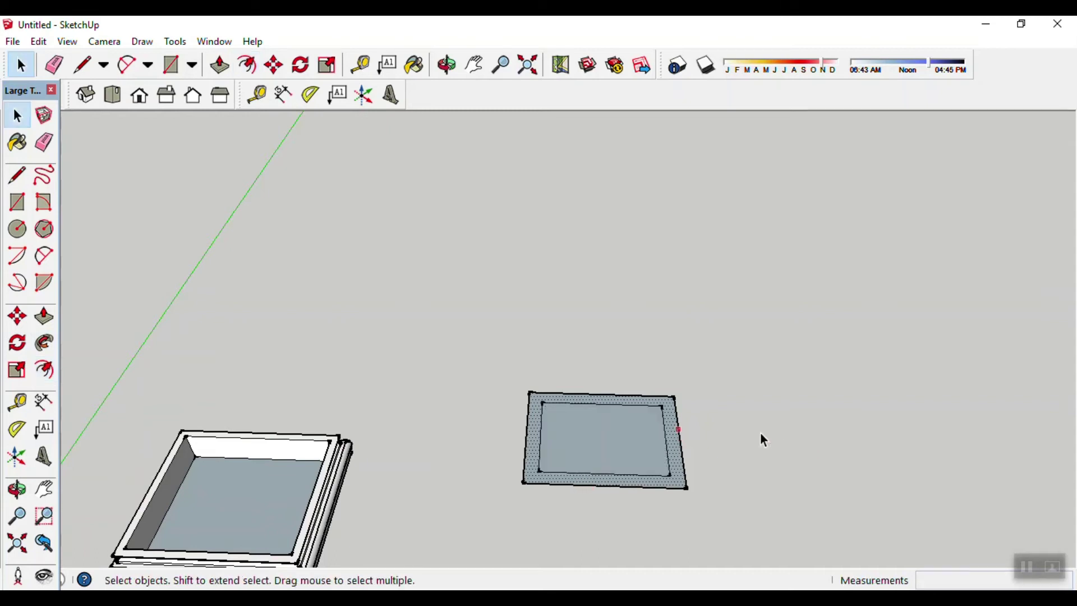
pyautogui.press('o')
pyautogui.moveTo(742, 447)
pyautogui.mouseDown()
pyautogui.moveTo(693, 271)
pyautogui.moveTo(664, 413)
pyautogui.mouseUp()
pyautogui.press('space')
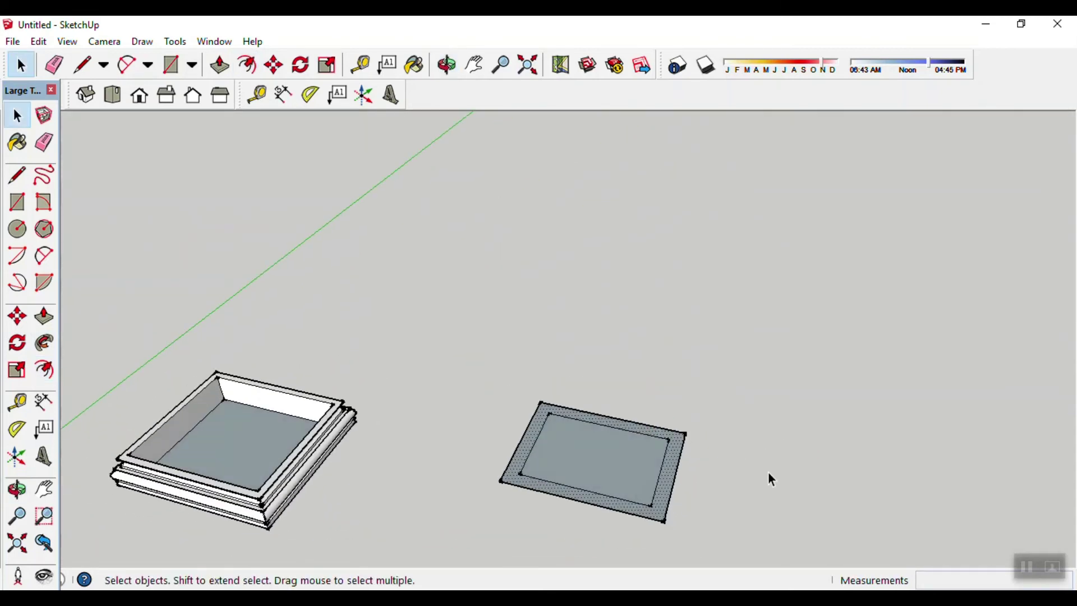
# - Offset the inner face inward three more times, nesting smaller rectangles down to the centre
pyautogui.click(607, 456)
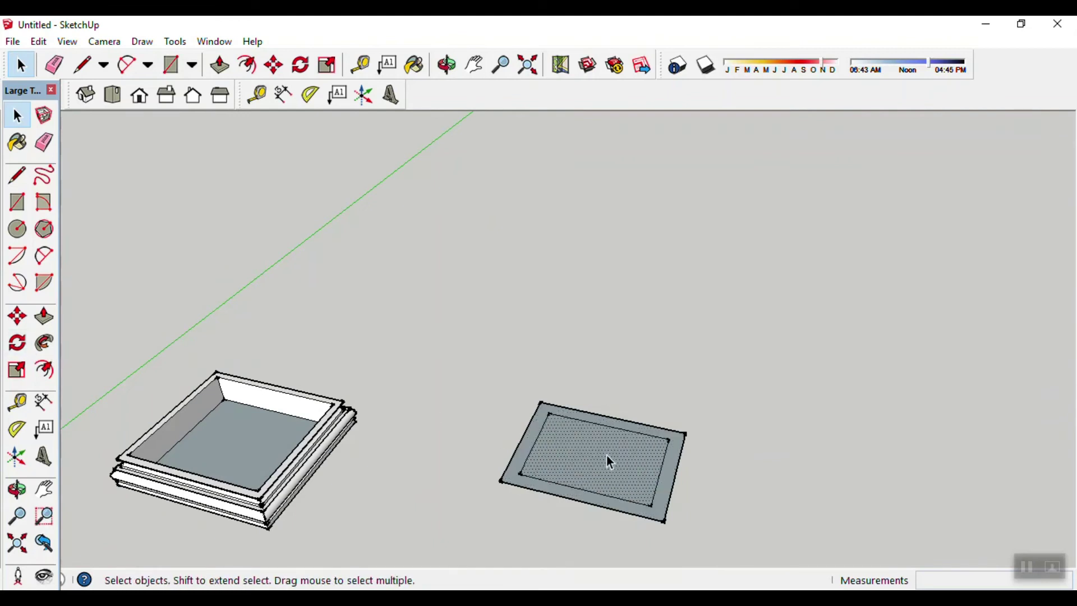
pyautogui.click(46, 369)
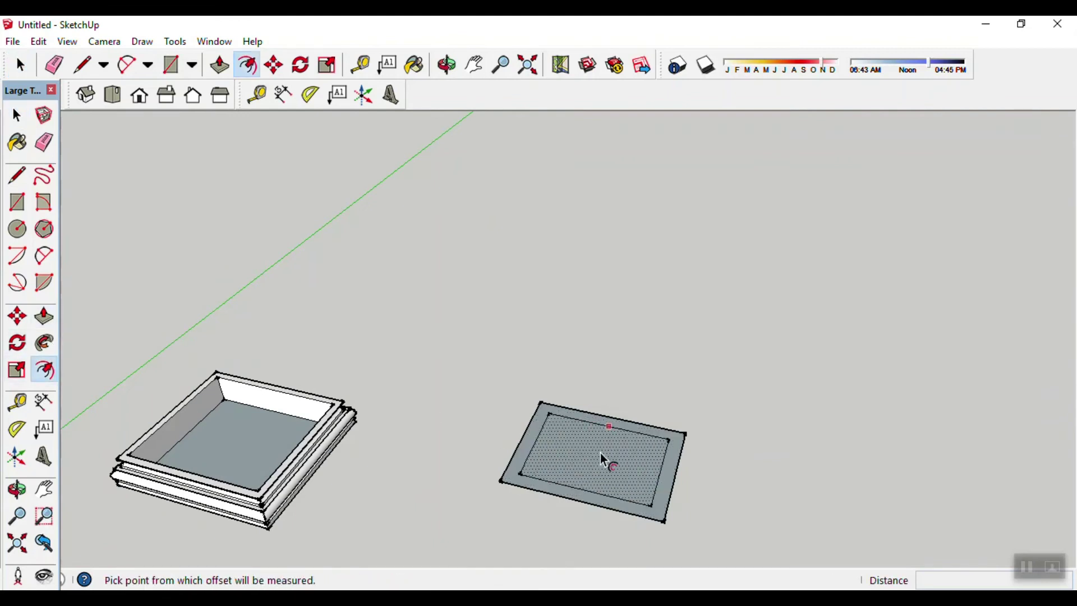
pyautogui.click(596, 489)
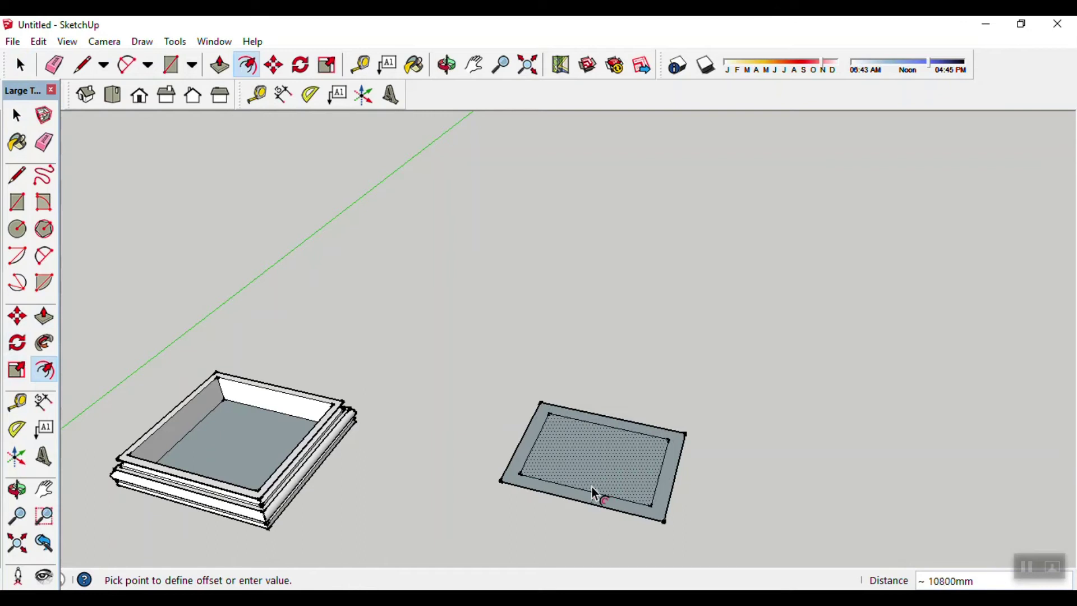
pyautogui.click(594, 482)
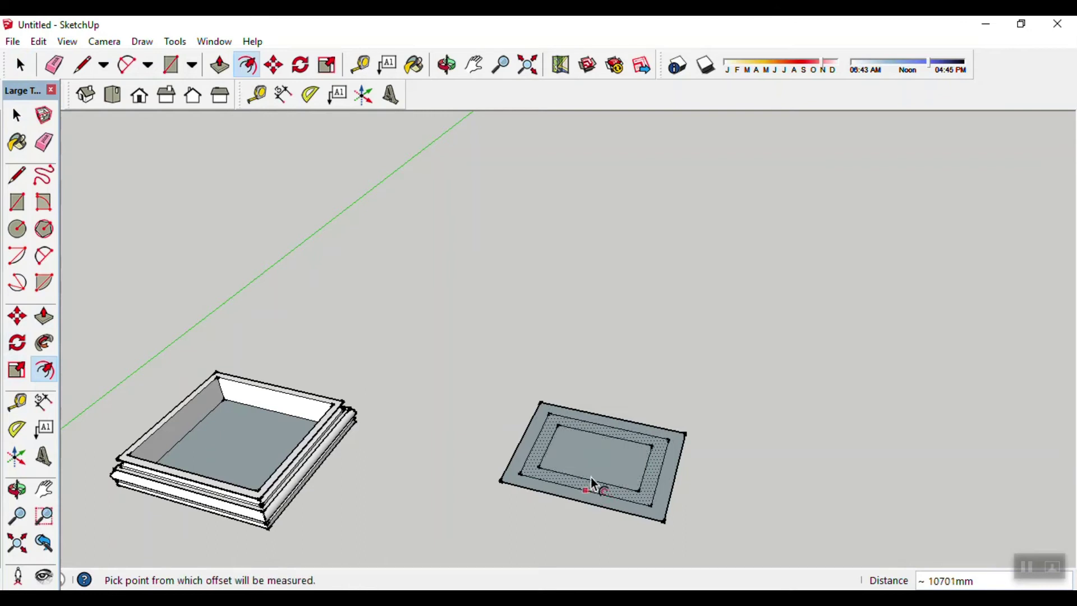
pyautogui.click(589, 481)
pyautogui.click(591, 472)
pyautogui.click(594, 465)
pyautogui.click(597, 462)
pyautogui.press('space')
pyautogui.scroll(2, 682, 495)
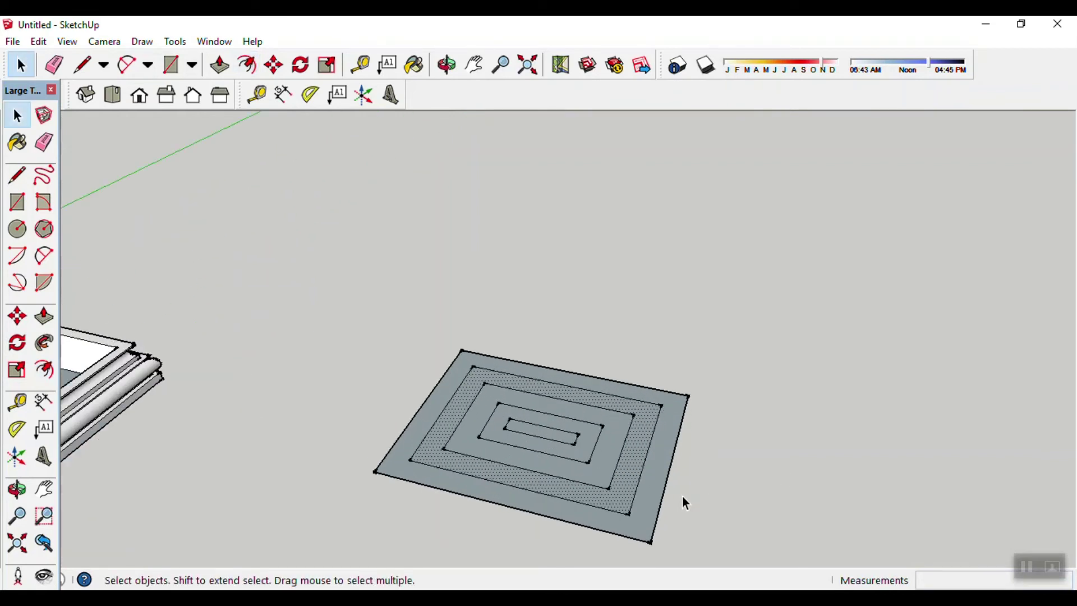
# - Raise the innermost rectangle into a tall central box with Push/Pull
pyautogui.press('p')
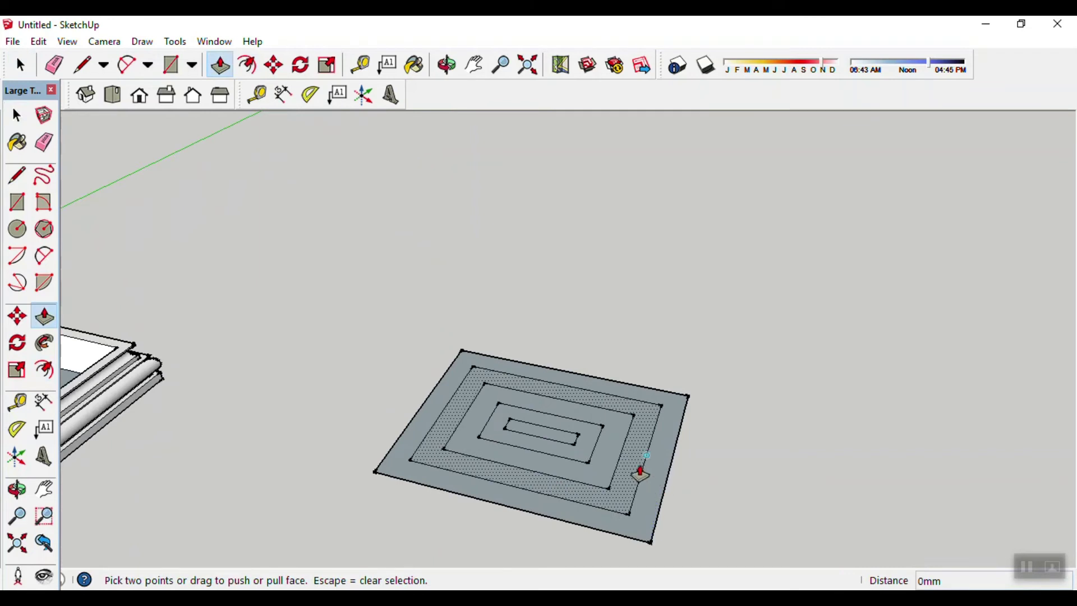
pyautogui.click(632, 473)
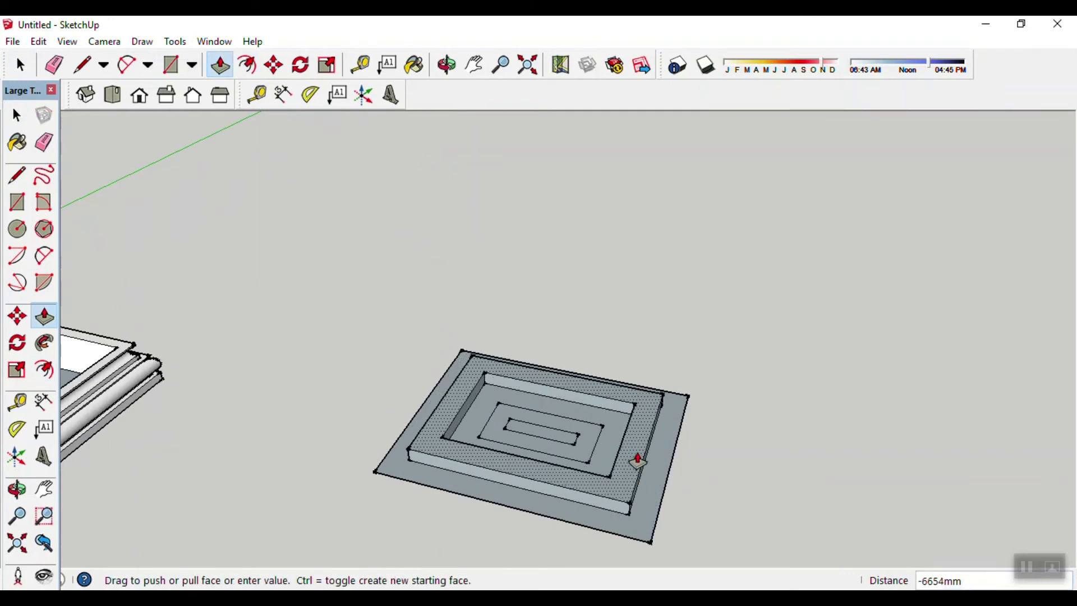
pyautogui.press('Escape')
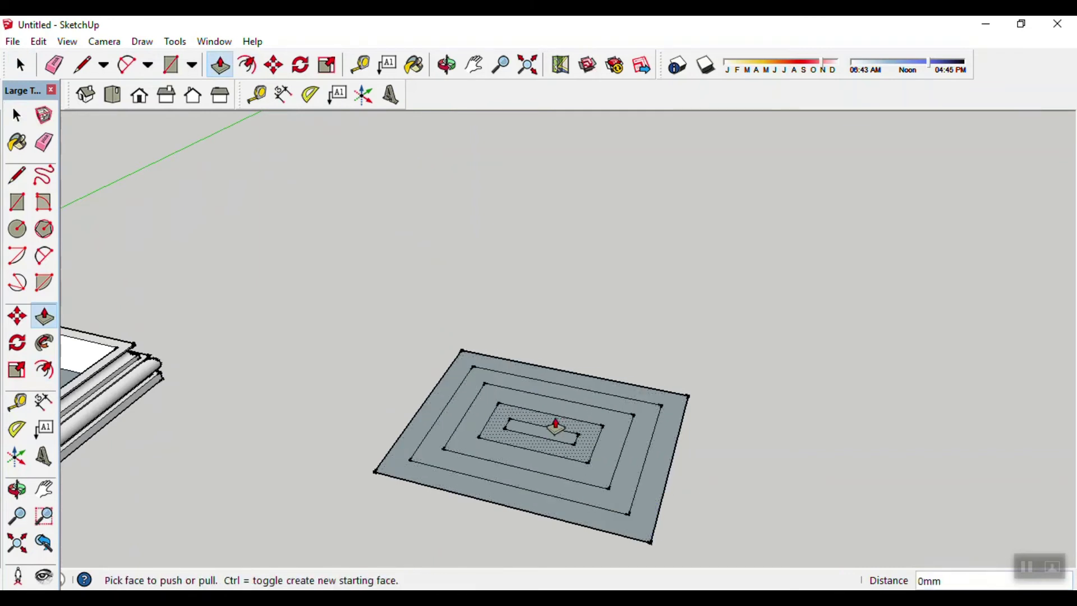
pyautogui.scroll(1, 542, 425)
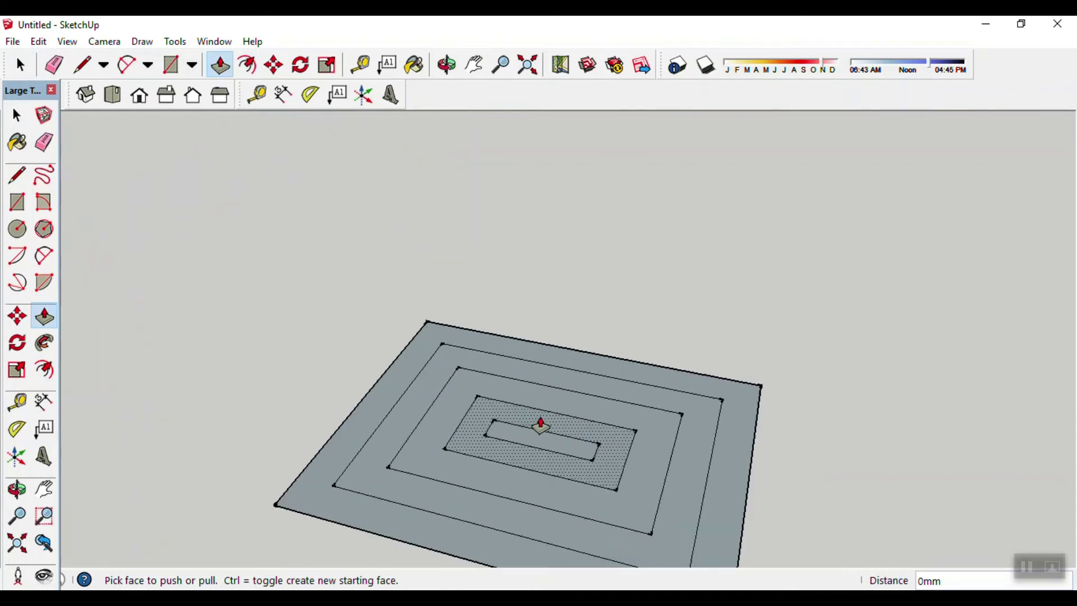
pyautogui.scroll(2, 539, 433)
pyautogui.click(535, 447)
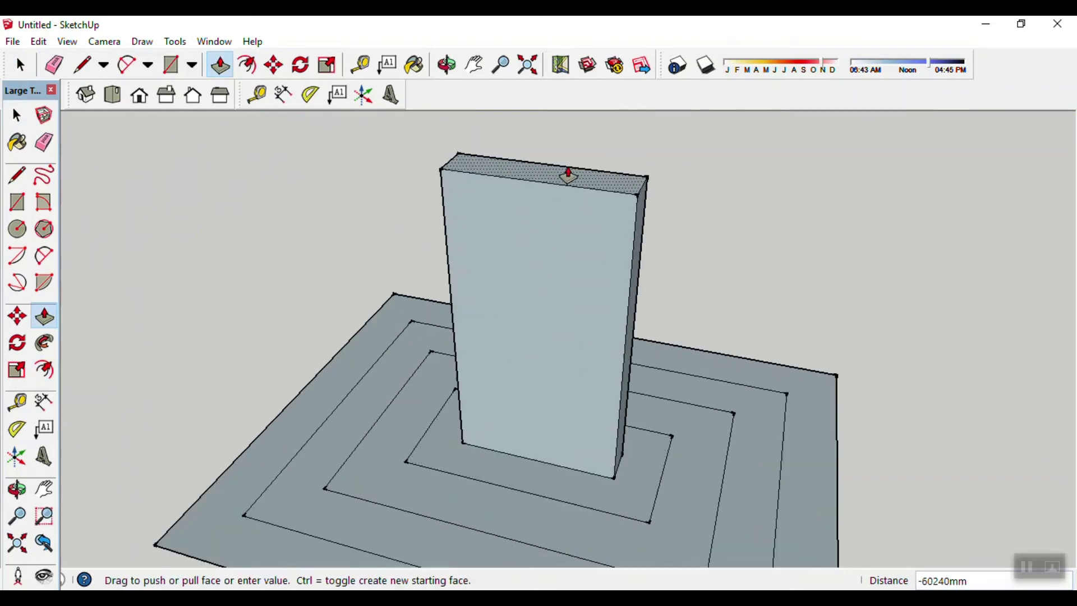
pyautogui.click(567, 174)
# - Pull the next three rings up to progressively lower tier heights
pyautogui.click(621, 497)
pyautogui.click(623, 309)
pyautogui.click(699, 448)
pyautogui.click(700, 362)
pyautogui.click(763, 440)
pyautogui.click(764, 434)
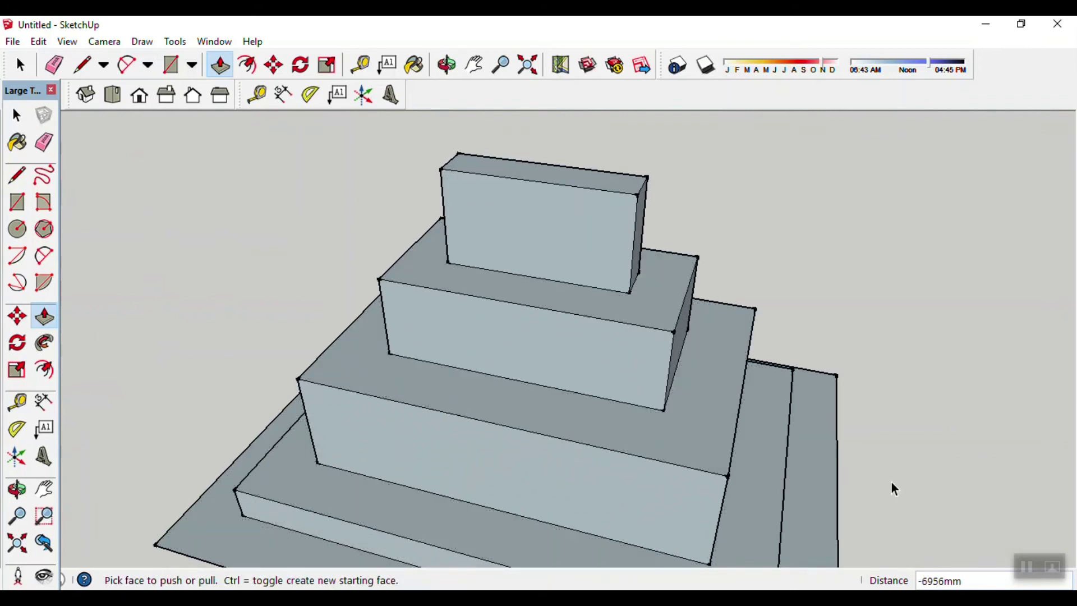
# - Orbit, zoom and pan to view both the stepped pyramid and the framed box
pyautogui.press('o')
pyautogui.moveTo(891, 485); pyautogui.dragTo(887, 449)
pyautogui.press('space')
pyautogui.scroll(-3, 883, 432)
pyautogui.scroll(-3, 889, 437)
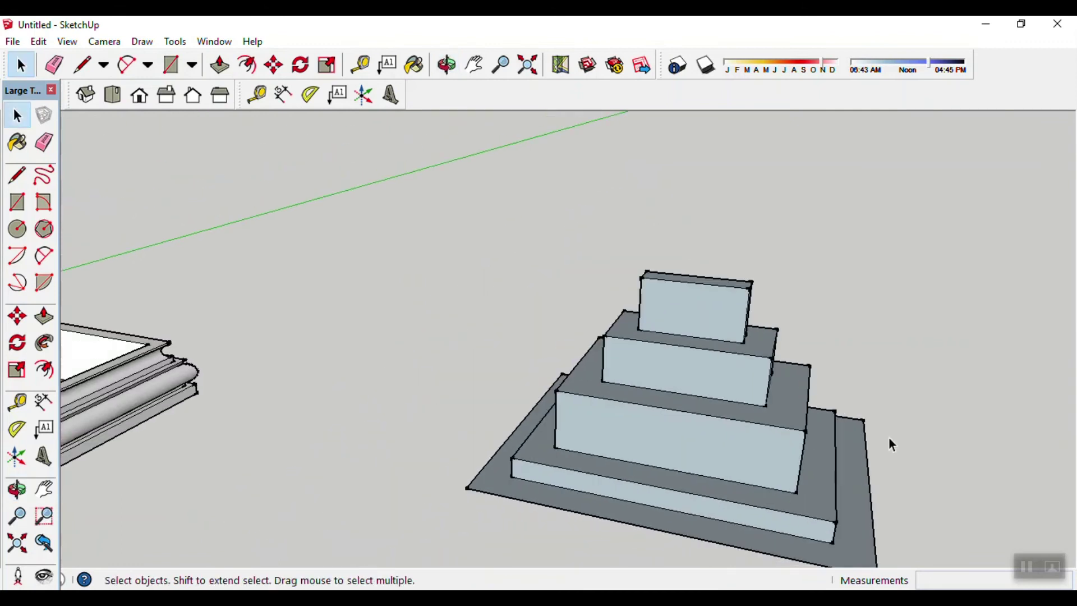
pyautogui.scroll(-3, 890, 438)
pyautogui.moveTo(643, 474); pyautogui.dragTo(425, 451, button='middle')
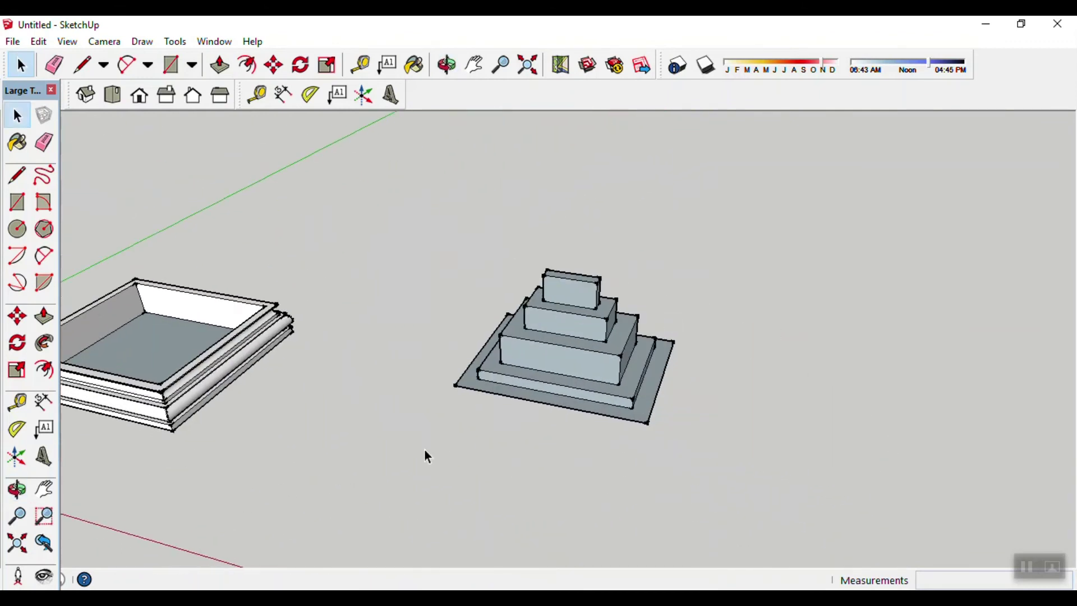
pyautogui.scroll(-2, 435, 435)
pyautogui.scroll(-3, 485, 457)
pyautogui.press('o')
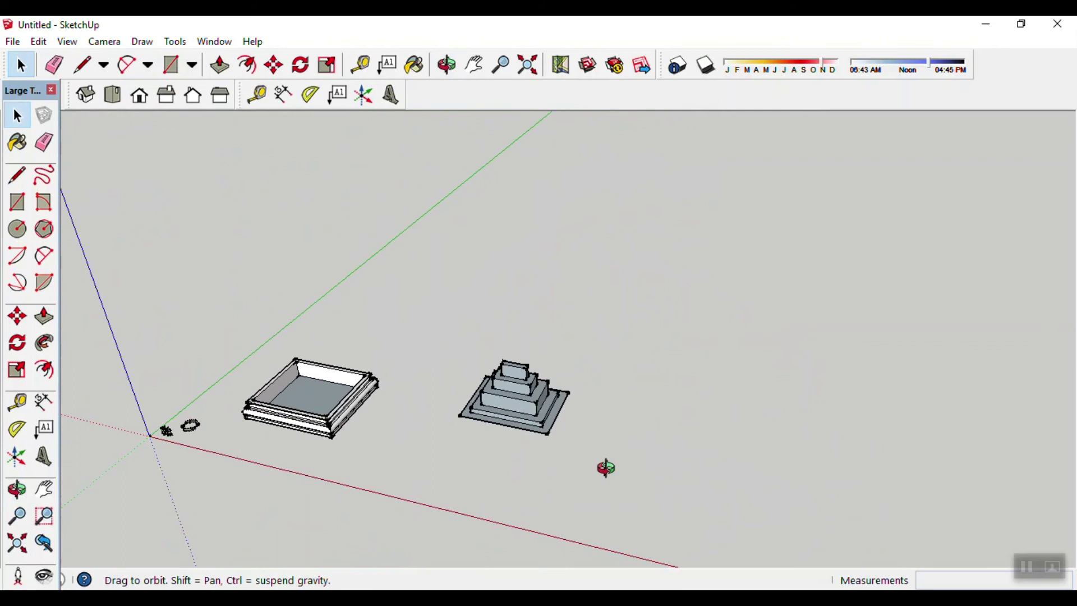
pyautogui.moveTo(604, 464); pyautogui.dragTo(563, 488)
pyautogui.press('space')
pyautogui.moveTo(566, 481)
pyautogui.mouseDown(button='middle')
pyautogui.moveTo(568, 467)
pyautogui.moveTo(683, 416)
pyautogui.moveTo(634, 359)
pyautogui.moveTo(633, 447)
pyautogui.moveTo(652, 425)
pyautogui.mouseUp(button='middle')
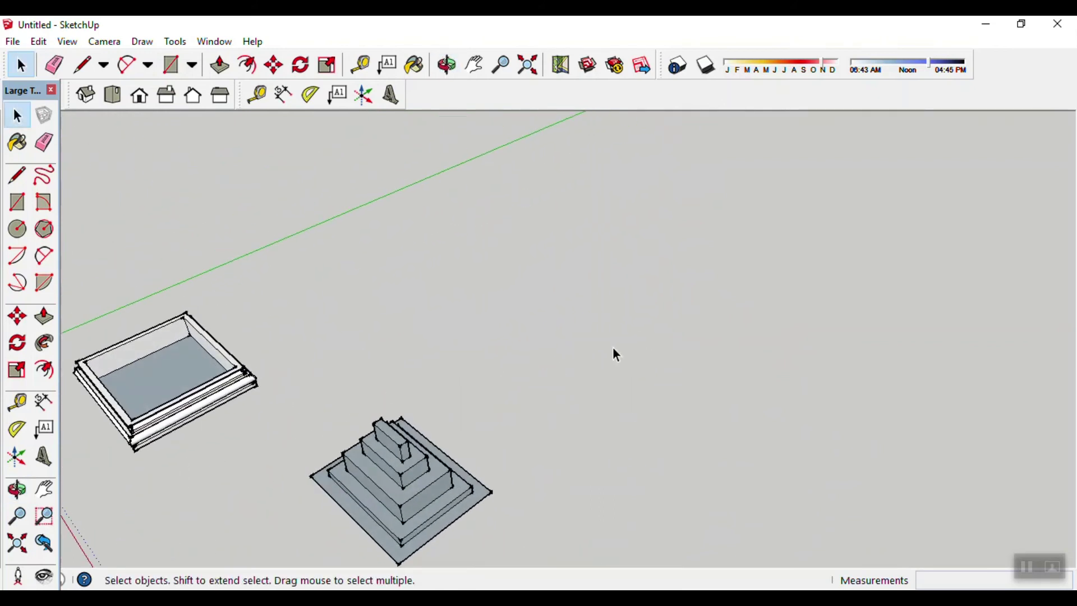
# - Draw a 5000 mm square on open ground beside the models
pyautogui.press('r')
pyautogui.click(518, 359)
pyautogui.write('5000,5000')
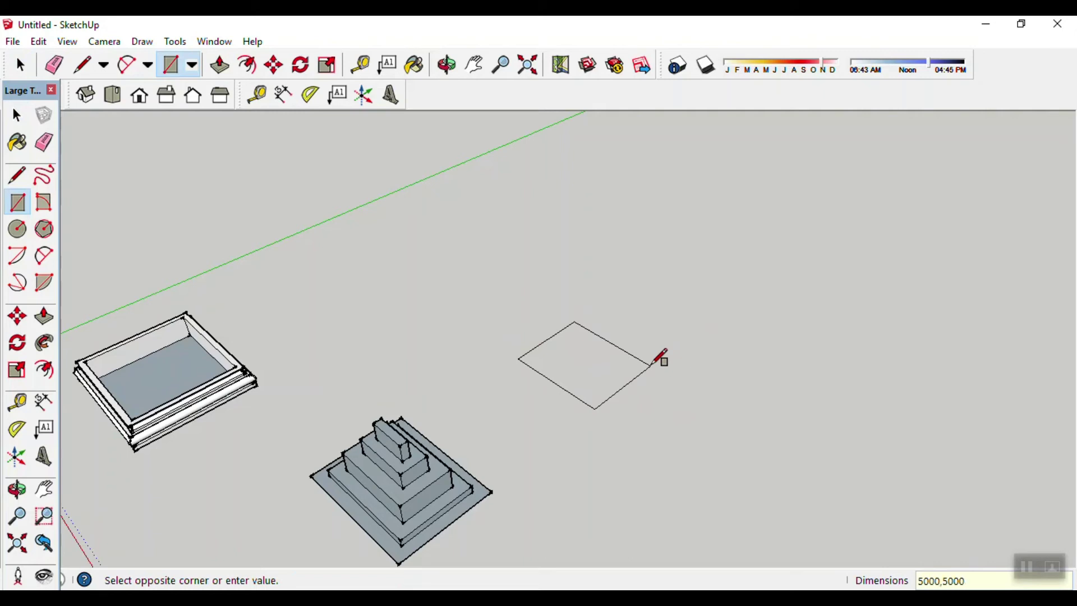
pyautogui.press('Escape')
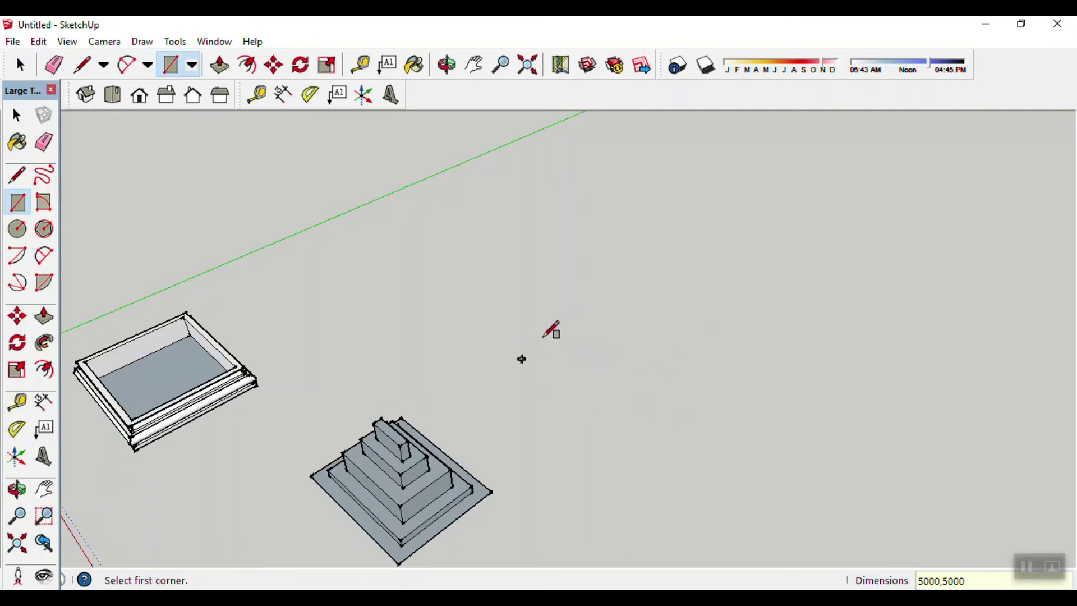
pyautogui.moveTo(509, 379)
pyautogui.mouseDown(button='middle')
pyautogui.moveTo(529, 466)
pyautogui.moveTo(719, 426)
pyautogui.mouseUp(button='middle')
pyautogui.moveTo(620, 432); pyautogui.dragTo(613, 480, button='middle')
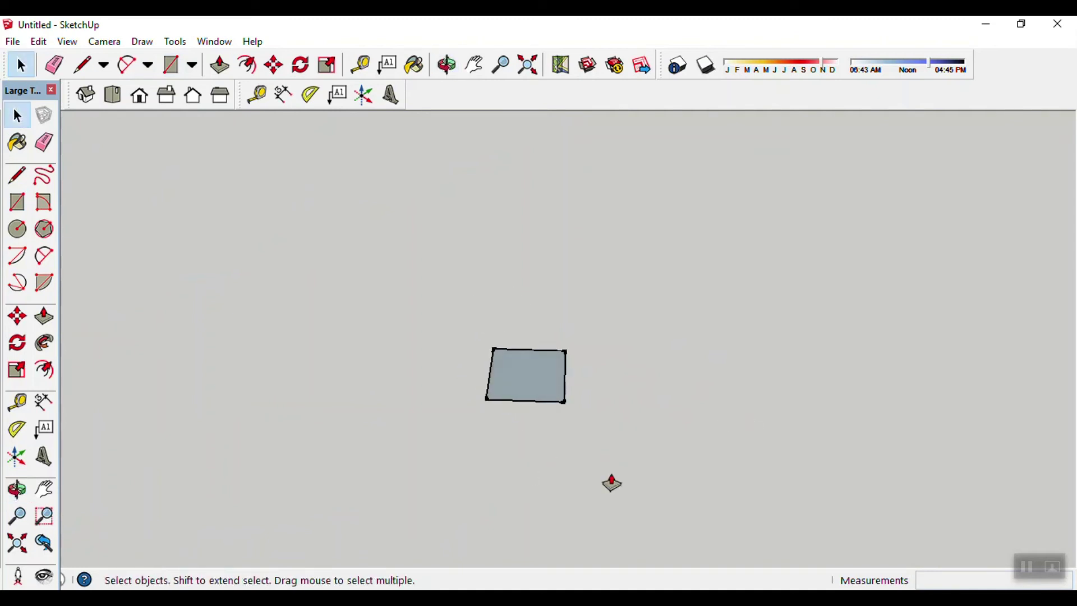
# - Push/Pull the square up 5000 into a cube and select its top face
pyautogui.press('p')
pyautogui.moveTo(543, 374); pyautogui.dragTo(541, 325)
pyautogui.write('5000')
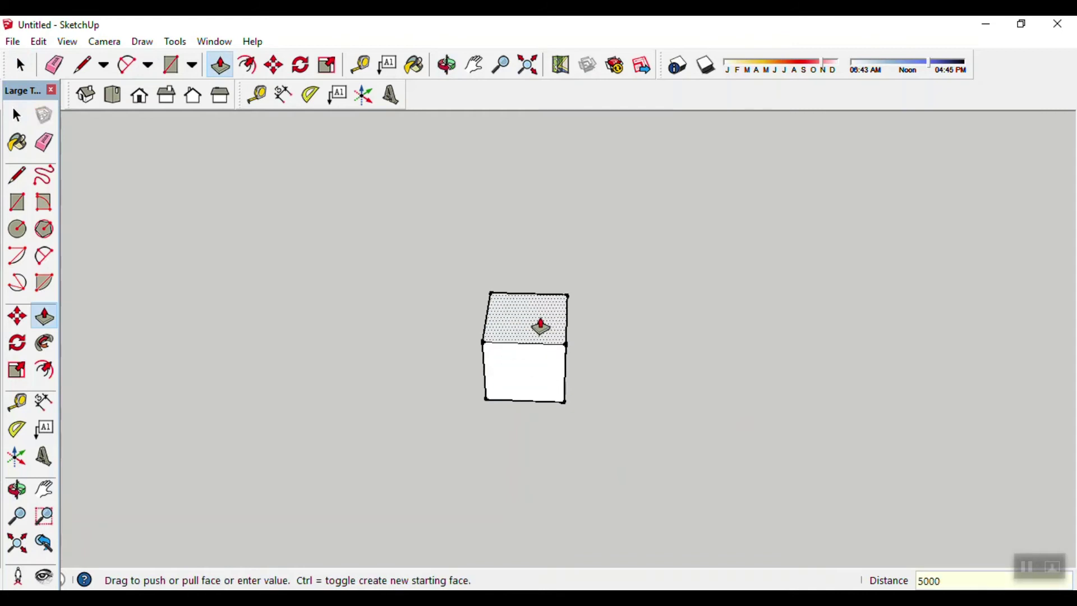
pyautogui.press('Return')
pyautogui.press('space')
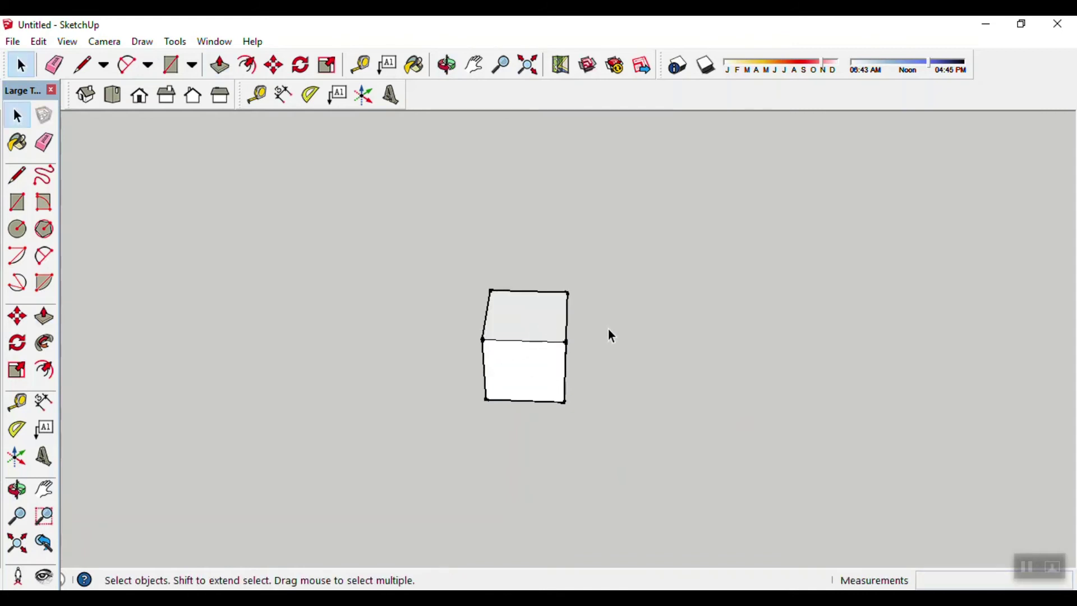
pyautogui.click(538, 321)
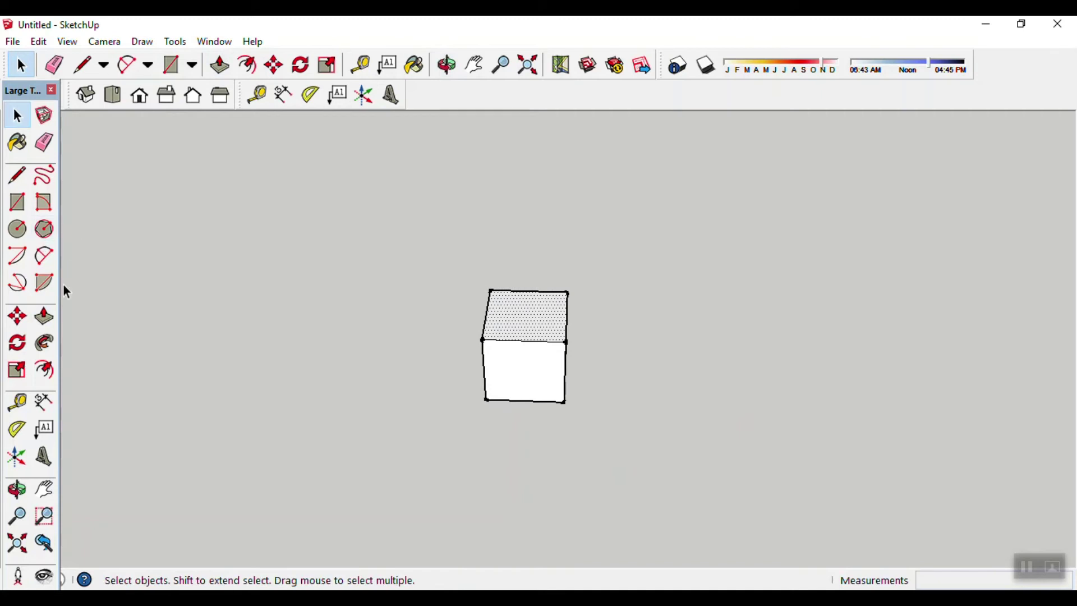
# - Inset the cube's top face by 400 with Offset
pyautogui.click(45, 370)
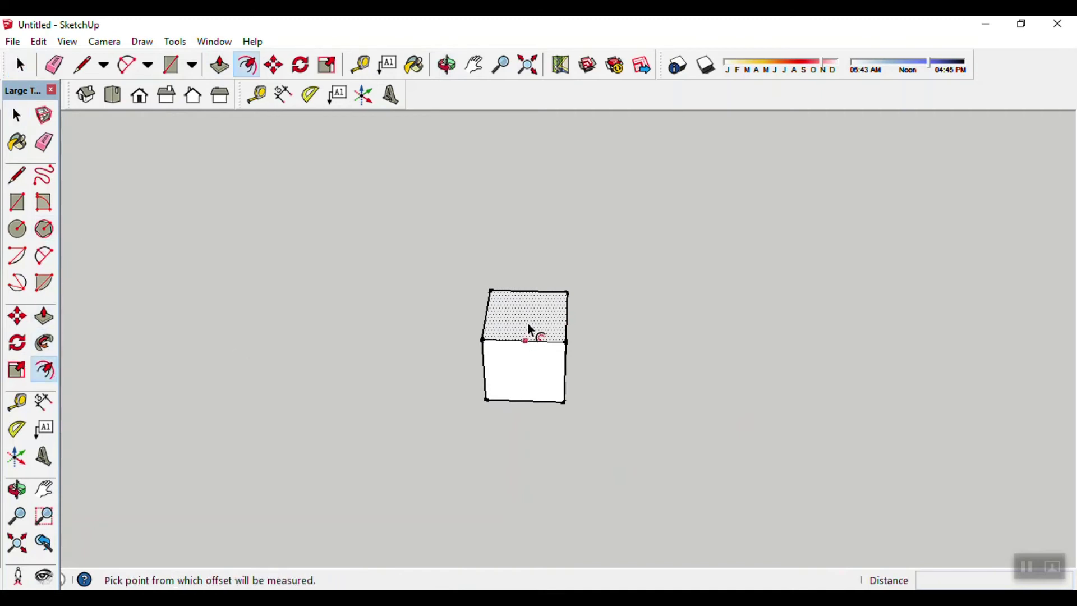
pyautogui.click(528, 325)
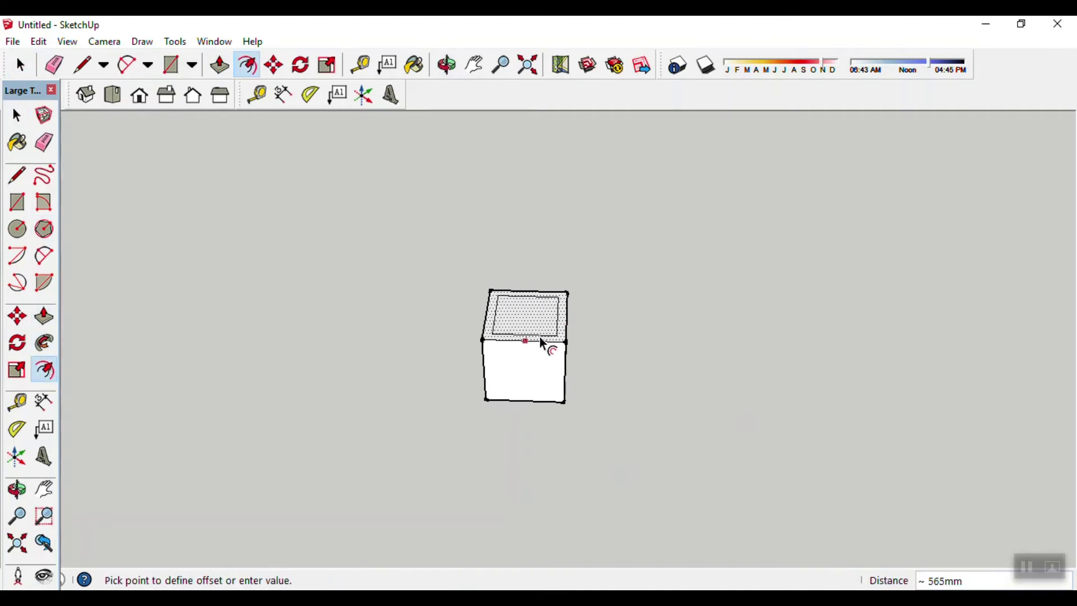
pyautogui.write('0')
pyautogui.press('Return')
pyautogui.press('space')
# - Orbit down and inset the cube's front face by 400
pyautogui.moveTo(540, 337)
pyautogui.mouseDown(button='middle')
pyautogui.moveTo(532, 419)
pyautogui.moveTo(525, 388)
pyautogui.mouseUp(button='middle')
pyautogui.click(521, 369)
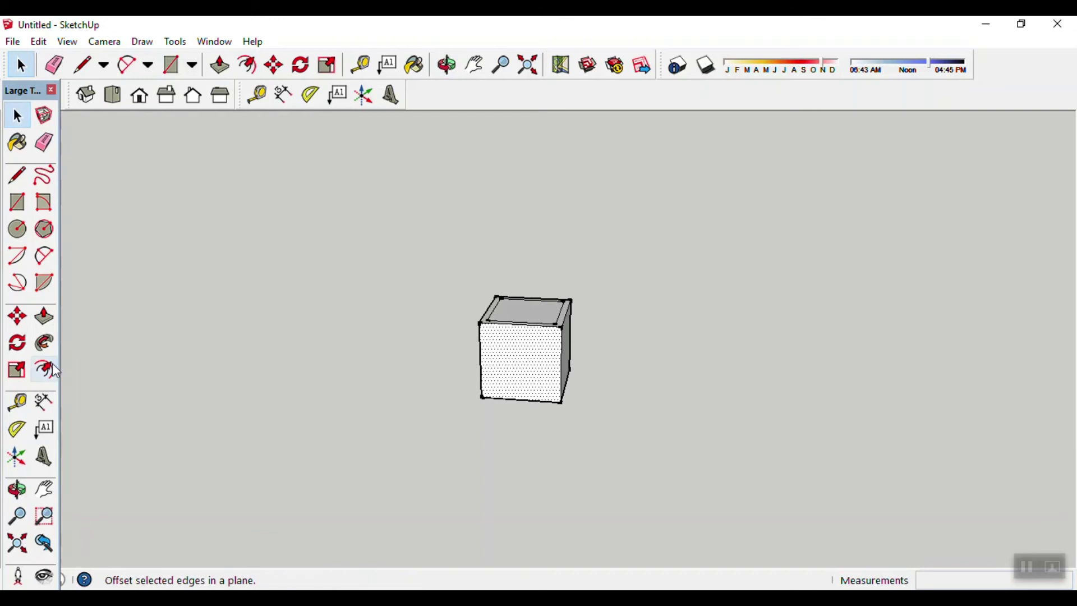
pyautogui.click(45, 369)
pyautogui.click(518, 371)
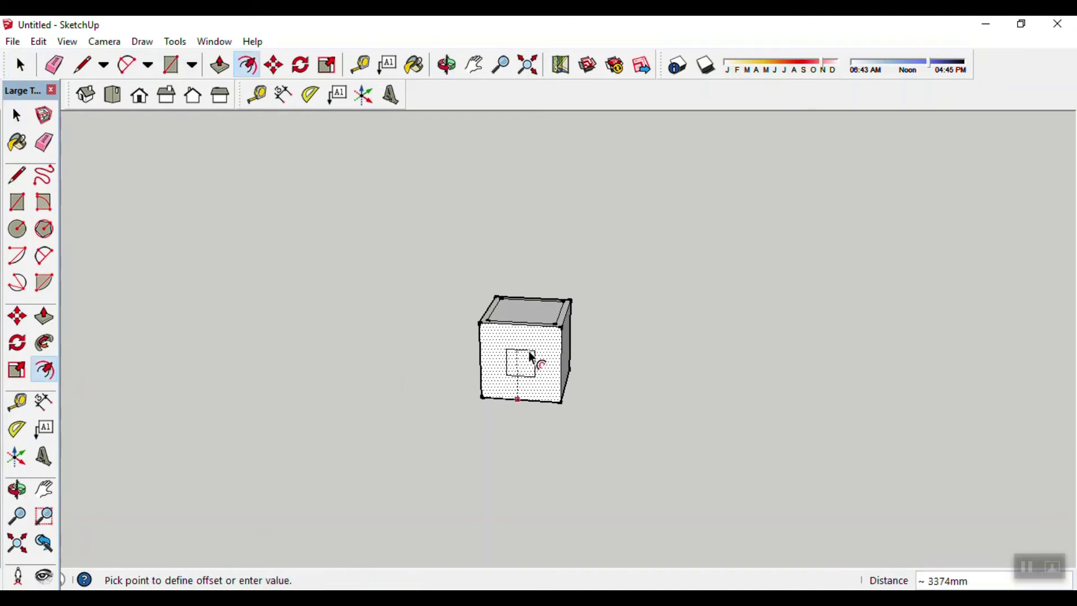
pyautogui.write('400')
pyautogui.press('Return')
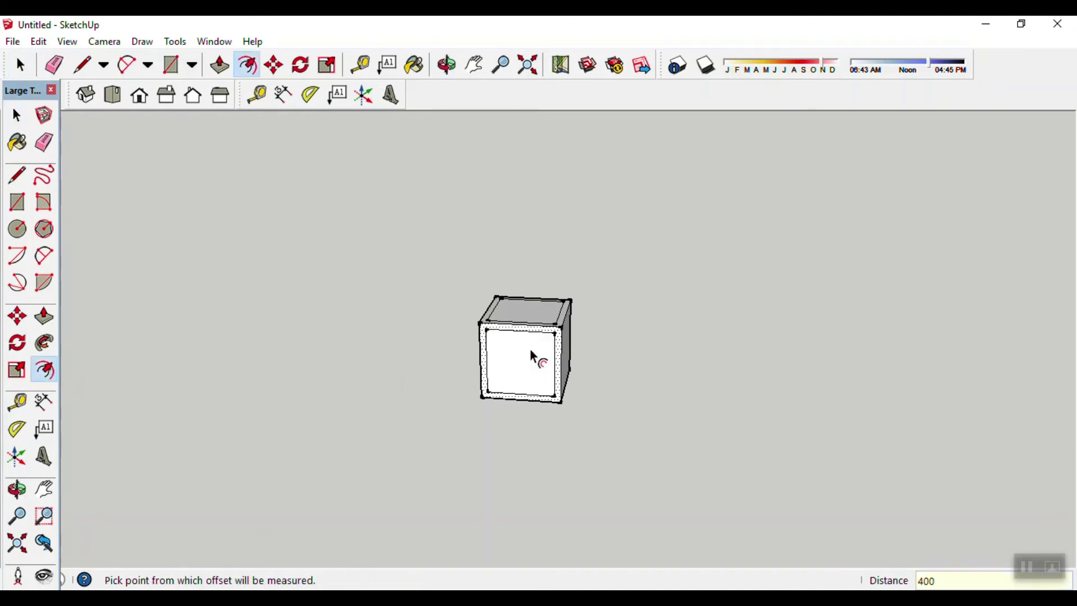
pyautogui.press('space')
# - Orbit to another side and inset that face by 400
pyautogui.moveTo(625, 376)
pyautogui.mouseDown(button='middle')
pyautogui.moveTo(416, 429)
pyautogui.moveTo(513, 409)
pyautogui.mouseUp(button='middle')
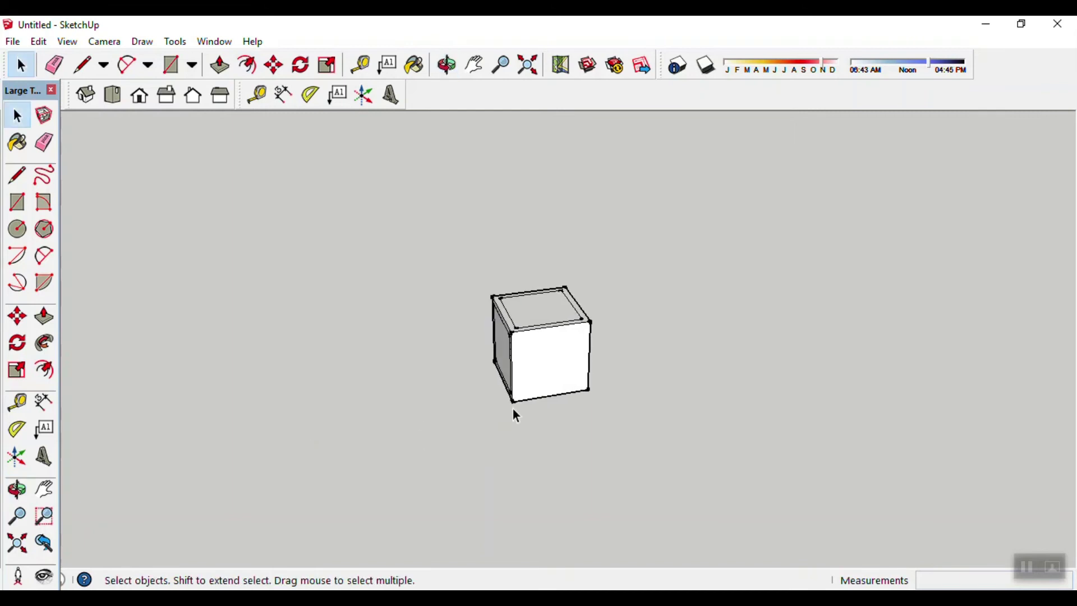
pyautogui.click(48, 371)
pyautogui.click(540, 365)
pyautogui.write('400')
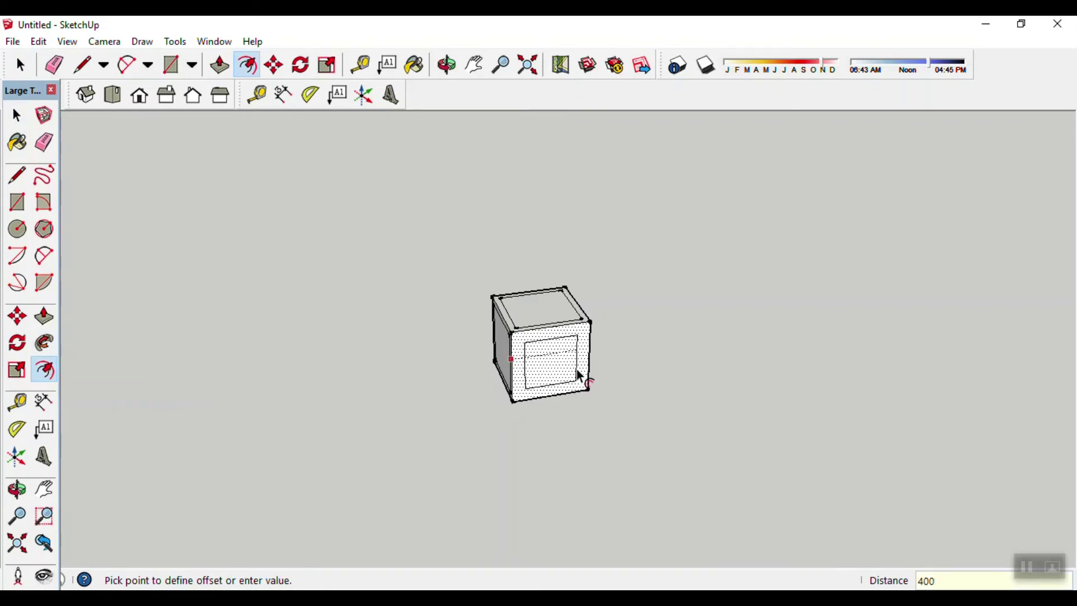
pyautogui.press('Return')
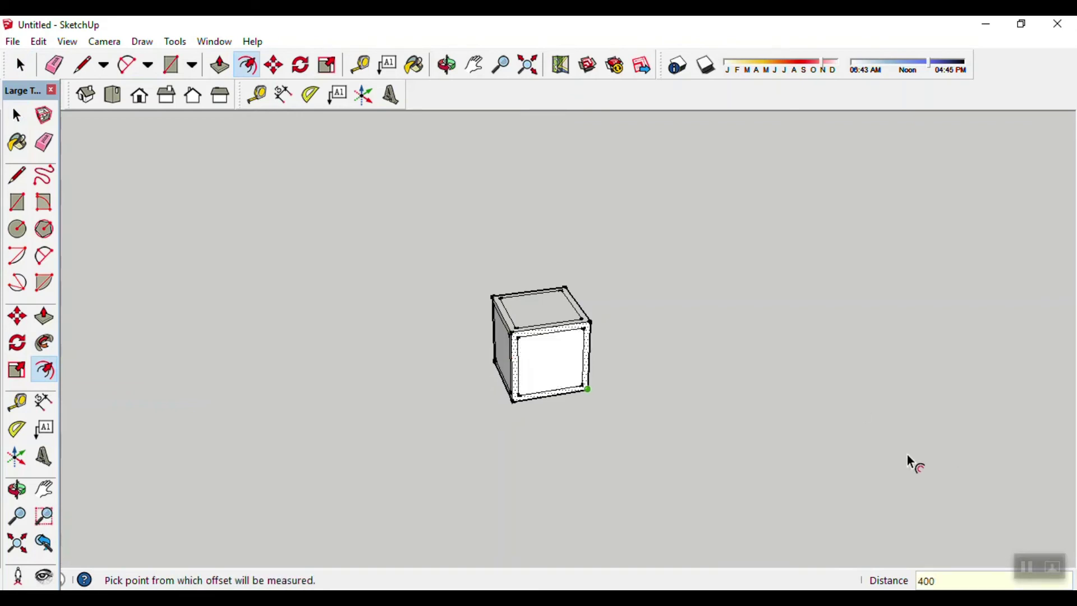
# - Orbit around the cube and inset the plain front face by 400
pyautogui.moveTo(908, 456); pyautogui.dragTo(577, 437, button='middle')
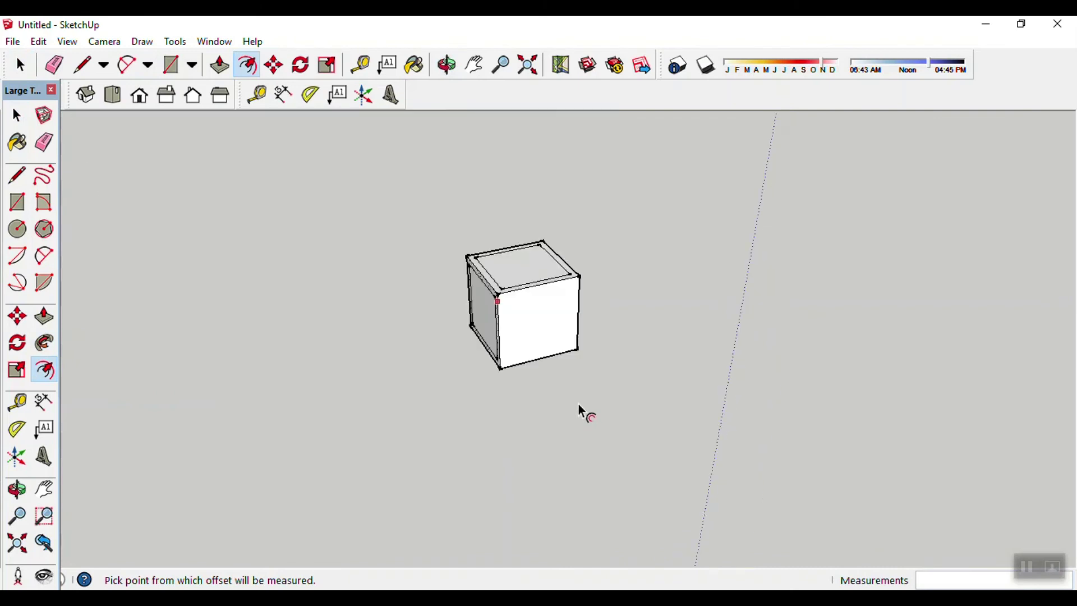
pyautogui.scroll(1, 558, 379)
pyautogui.scroll(2, 558, 379)
pyautogui.press('space')
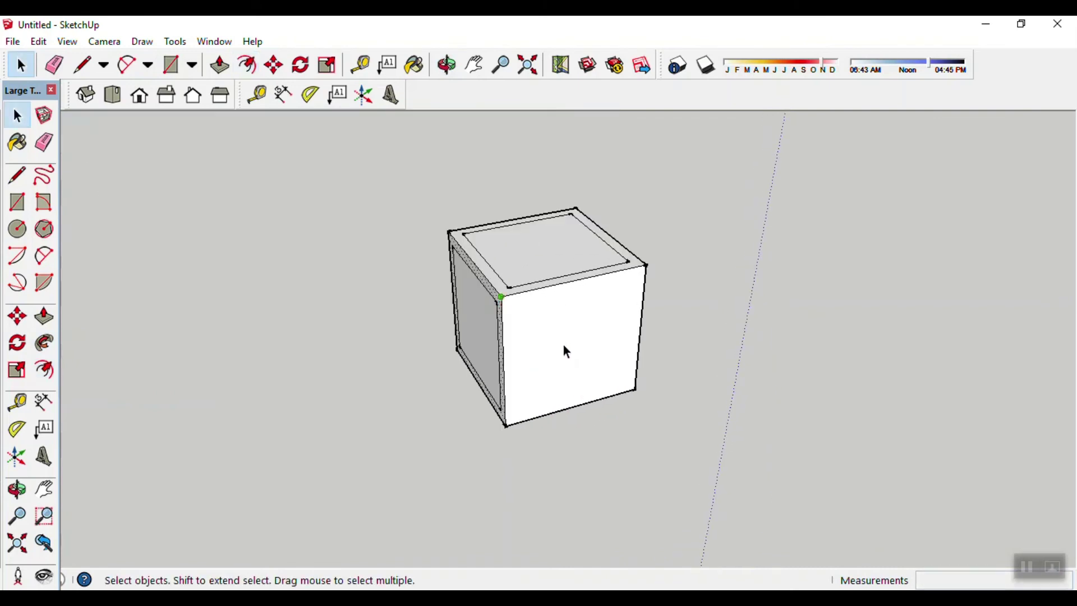
pyautogui.click(566, 352)
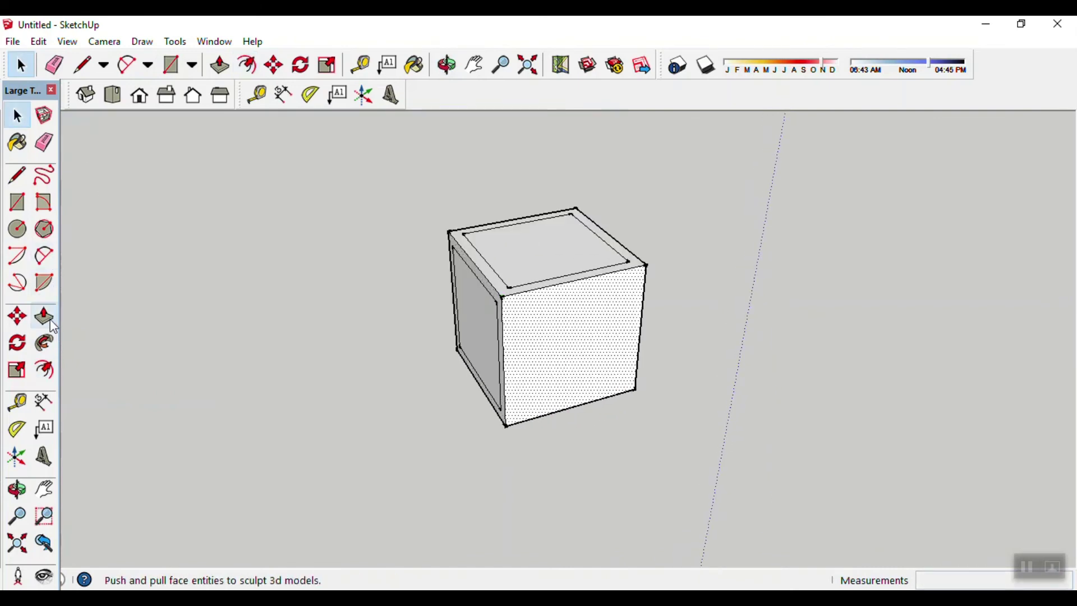
pyautogui.click(45, 371)
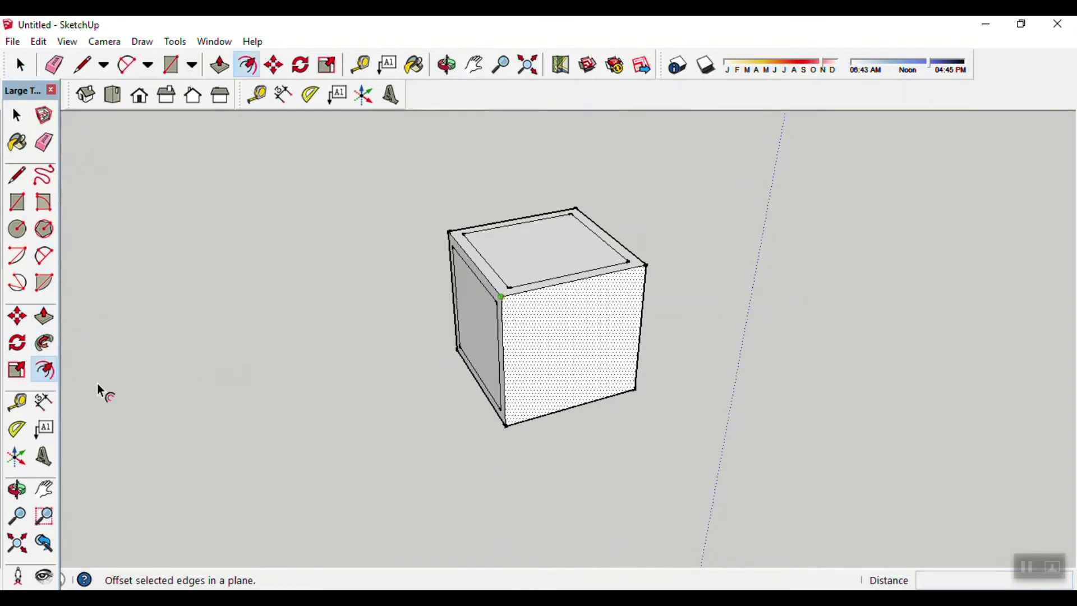
pyautogui.click(553, 350)
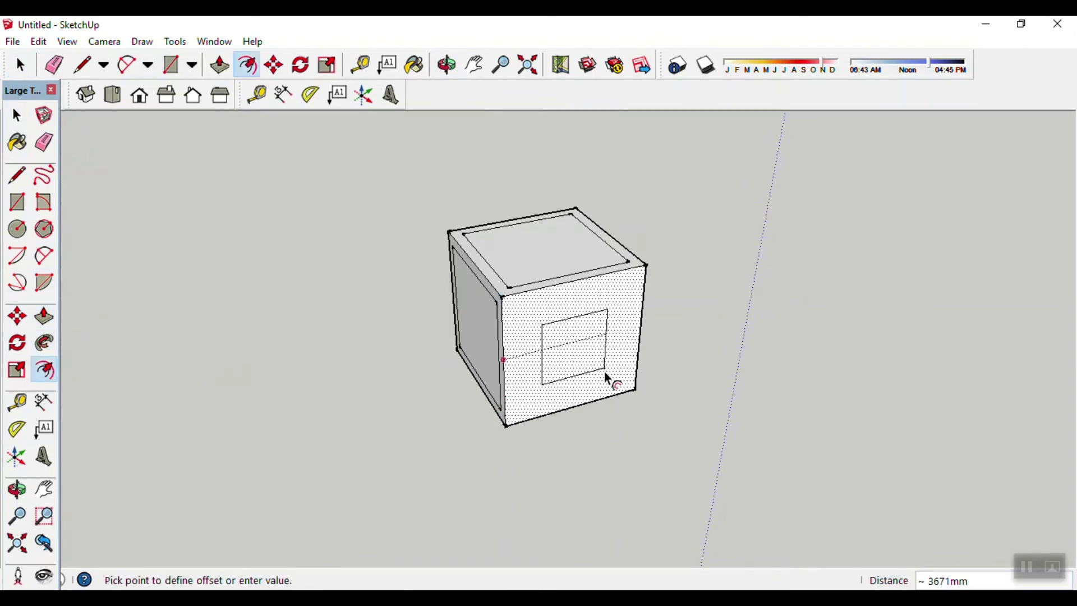
pyautogui.press('Return')
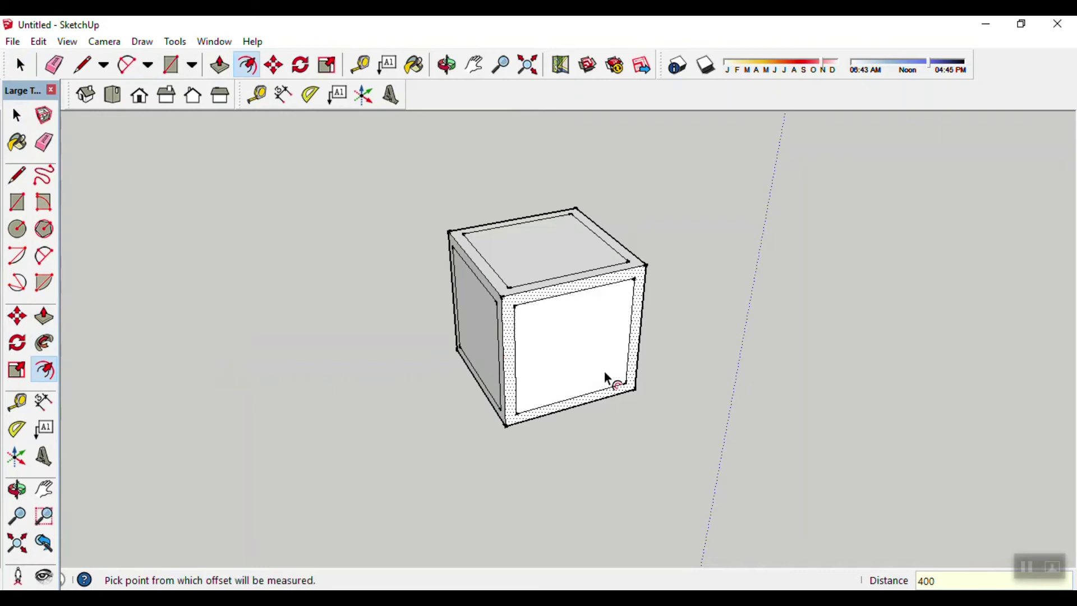
pyautogui.press('o')
# - Orbit to the side face lacking a border and inset it by 400
pyautogui.moveTo(709, 397); pyautogui.dragTo(381, 404)
pyautogui.moveTo(380, 404); pyautogui.dragTo(544, 391, button='middle')
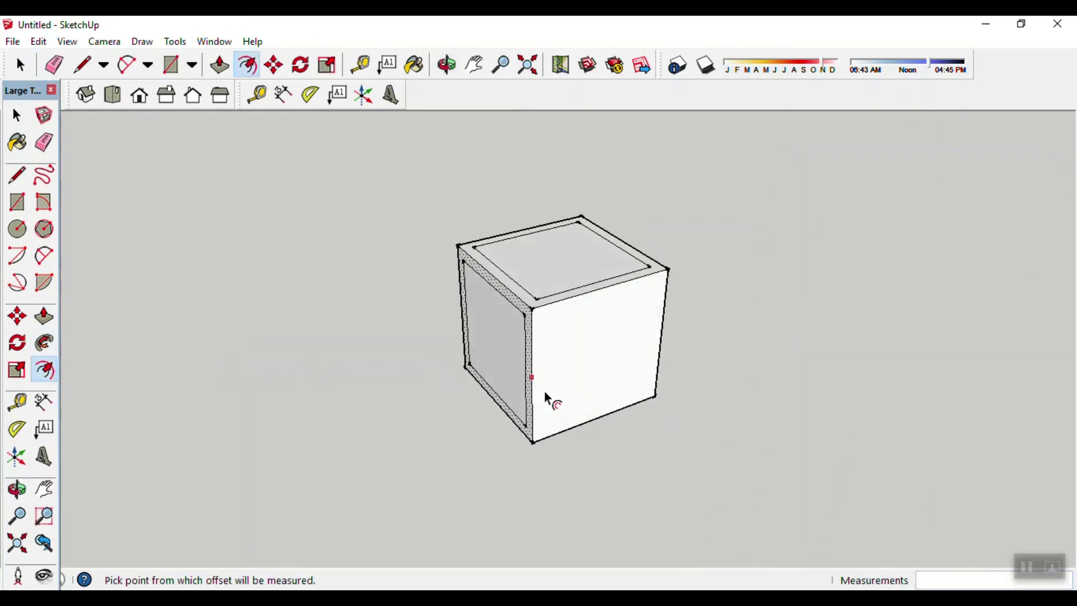
pyautogui.click(589, 361)
pyautogui.press('space')
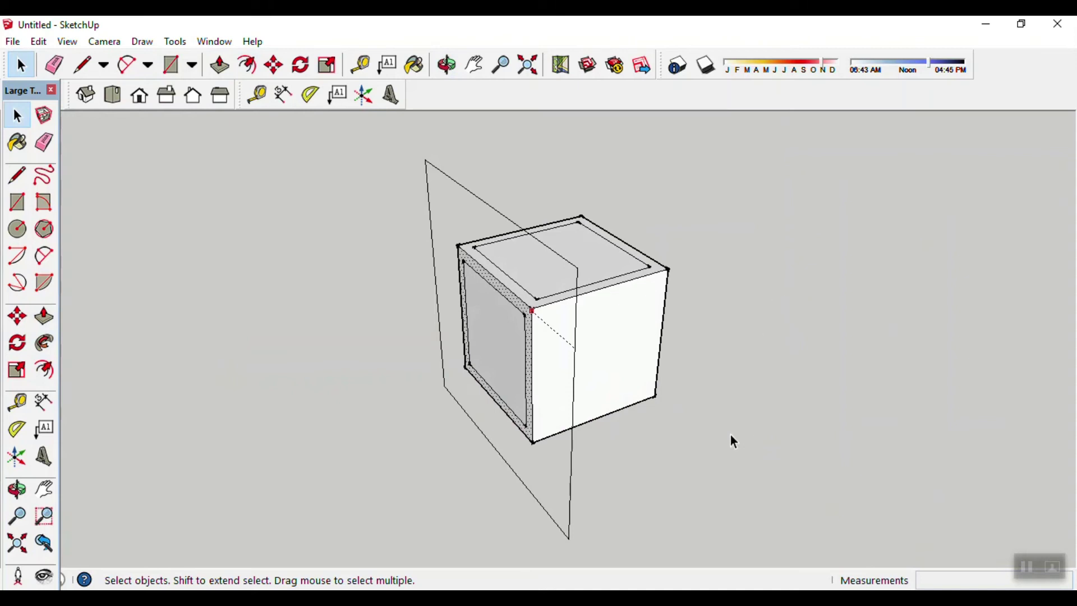
pyautogui.click(584, 362)
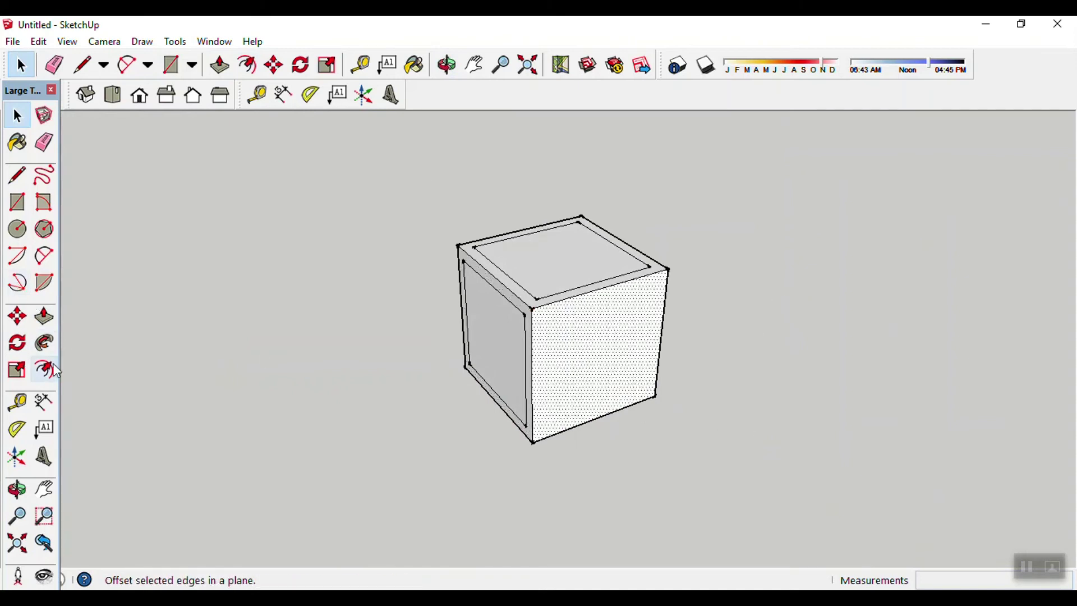
pyautogui.click(45, 369)
pyautogui.click(598, 354)
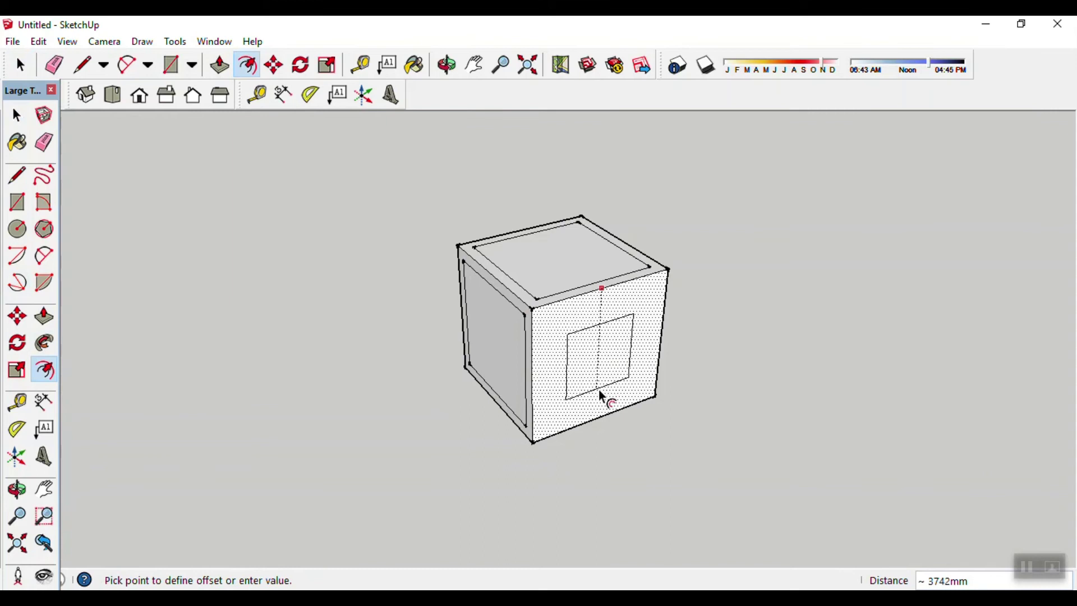
pyautogui.press('Return')
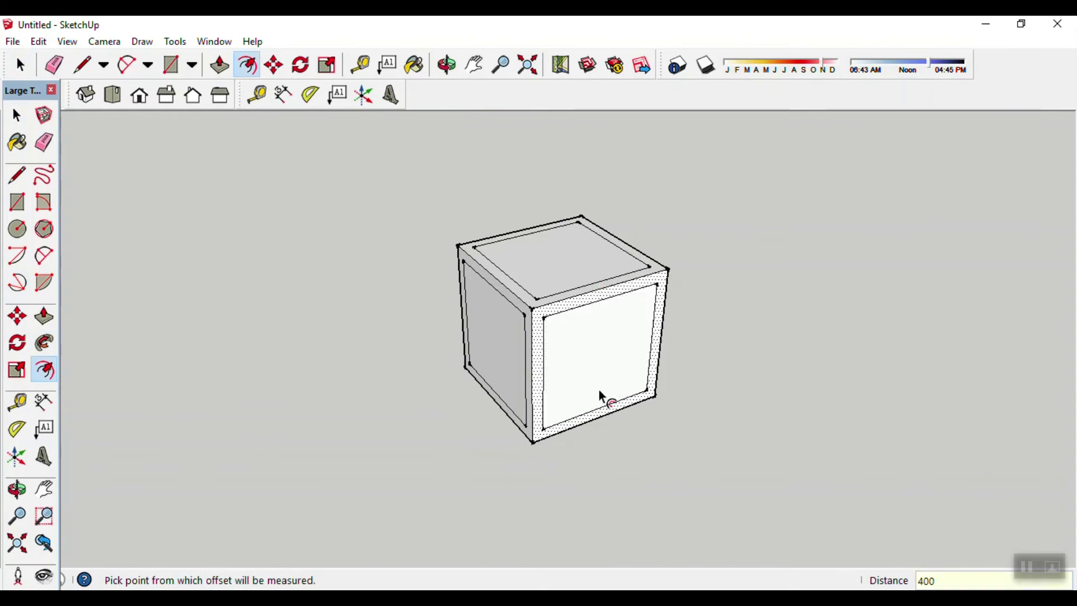
# - Orbit to the last plain face and inset it by 400
pyautogui.moveTo(909, 414)
pyautogui.mouseDown(button='middle')
pyautogui.moveTo(481, 441)
pyautogui.moveTo(605, 295)
pyautogui.moveTo(602, 505)
pyautogui.moveTo(608, 269)
pyautogui.moveTo(614, 447)
pyautogui.moveTo(567, 382)
pyautogui.mouseUp(button='middle')
pyautogui.press('space')
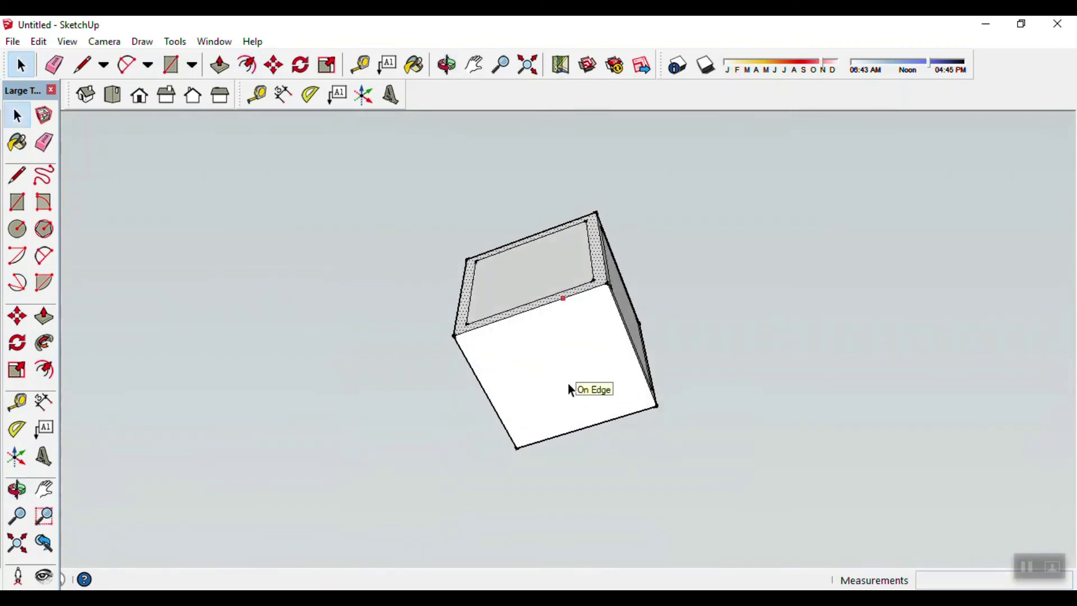
pyautogui.click(546, 349)
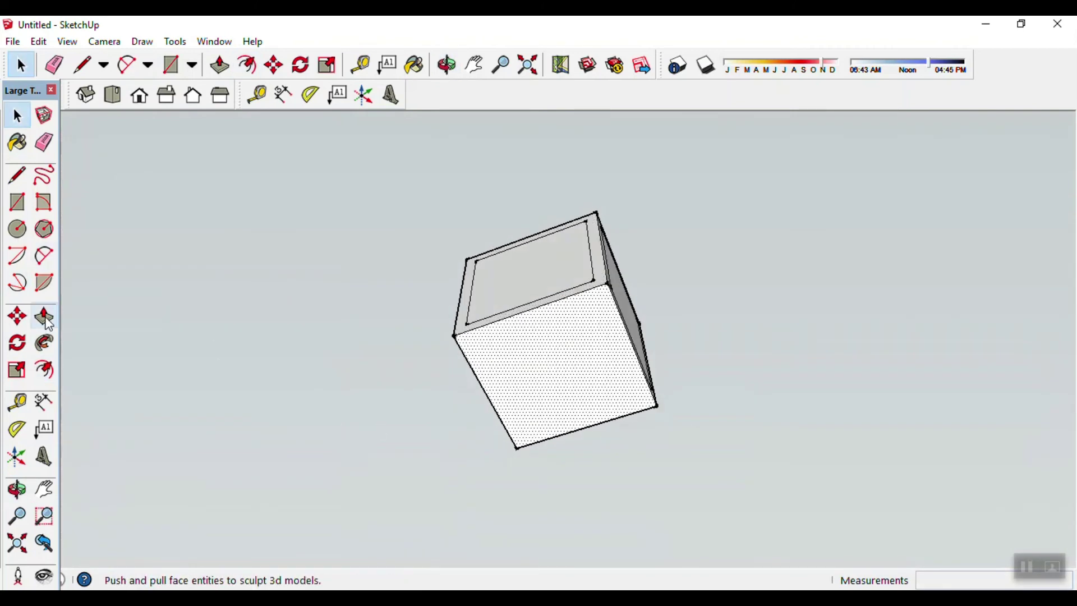
pyautogui.click(44, 369)
pyautogui.click(554, 379)
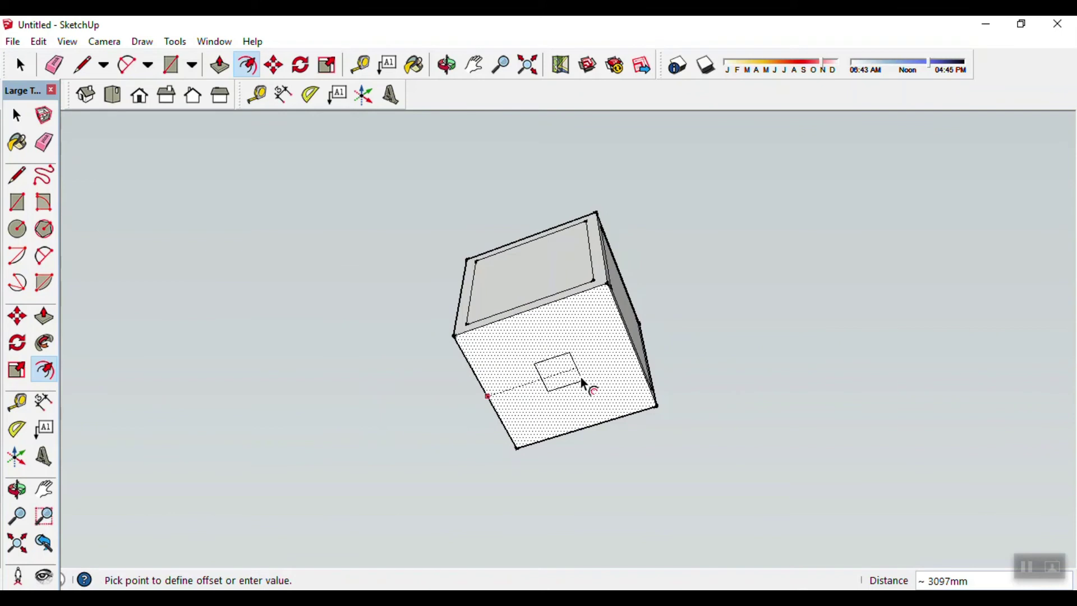
pyautogui.press('Return')
pyautogui.moveTo(581, 382)
pyautogui.mouseDown(button='middle')
pyautogui.moveTo(678, 413)
pyautogui.moveTo(510, 473)
pyautogui.moveTo(559, 524)
pyautogui.mouseUp(button='middle')
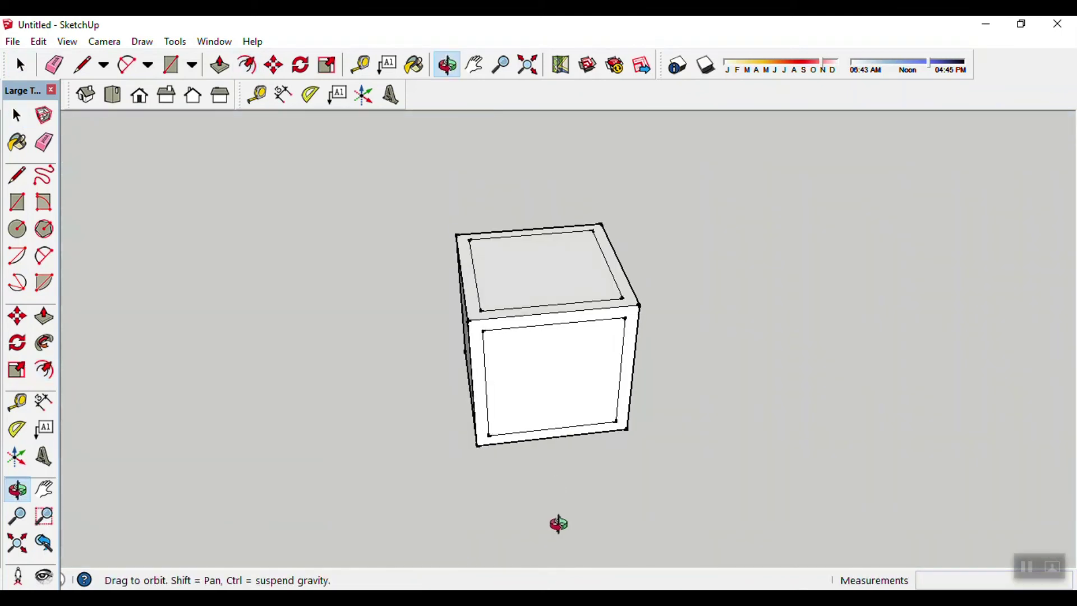
# - Push the front inner panel into the cube and delete it to open that side
pyautogui.press('p')
pyautogui.click(556, 391)
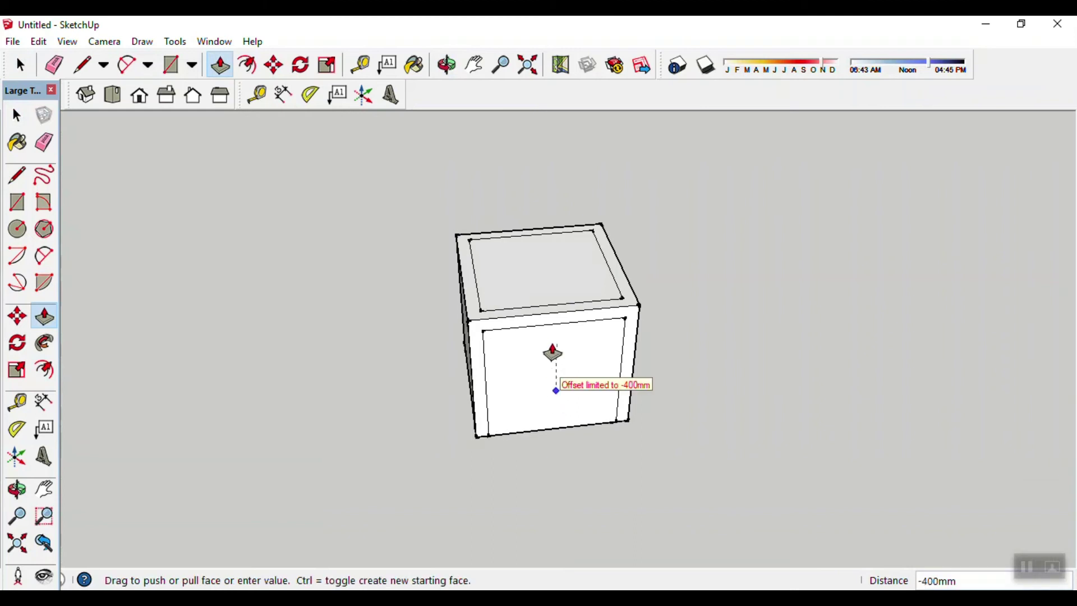
pyautogui.click(552, 383)
pyautogui.press('space')
pyautogui.press('p')
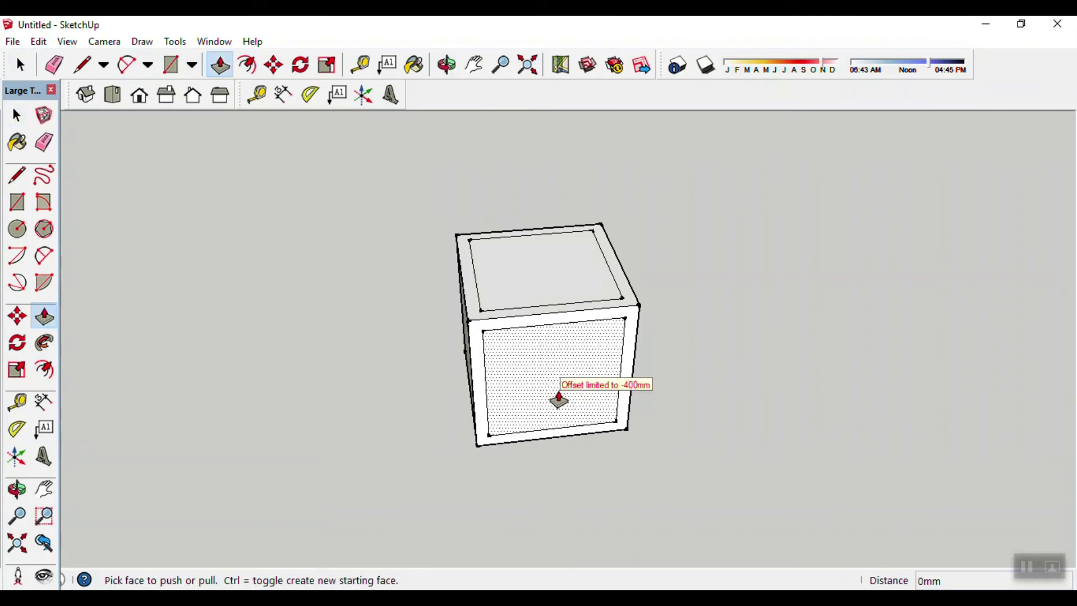
pyautogui.click(552, 382)
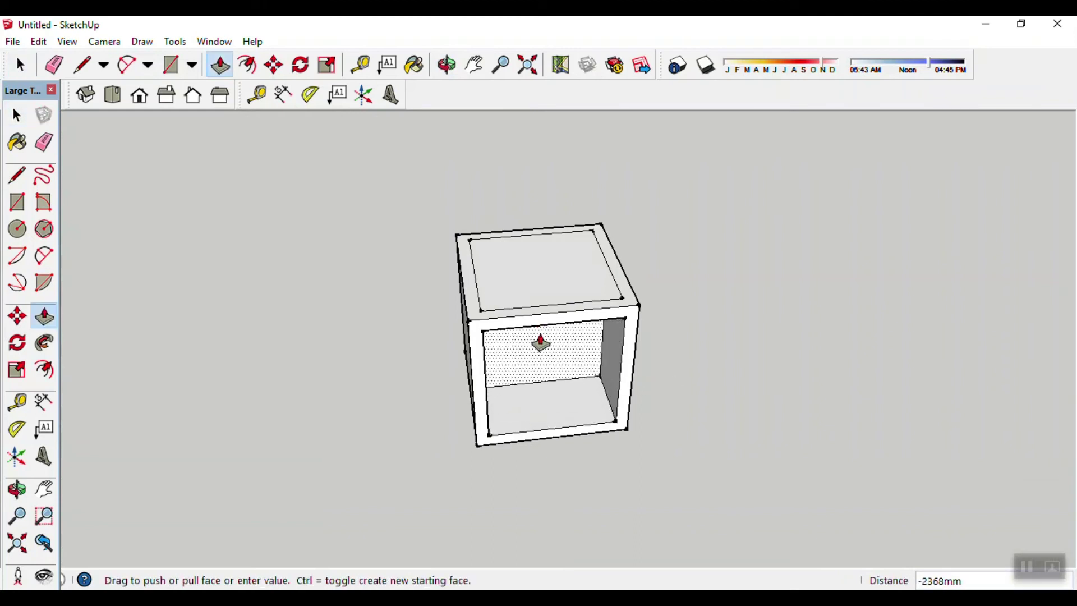
pyautogui.moveTo(539, 344)
pyautogui.mouseDown(button='middle')
pyautogui.moveTo(548, 320)
pyautogui.moveTo(478, 456)
pyautogui.moveTo(683, 465)
pyautogui.mouseUp(button='middle')
pyautogui.click(525, 311)
pyautogui.press('space')
pyautogui.click(494, 349)
pyautogui.moveTo(473, 418); pyautogui.dragTo(550, 469, button='middle')
pyautogui.press('Delete')
# - Push the right side's inner panel in by 400 after undoing a too-deep push, then delete it
pyautogui.moveTo(683, 416)
pyautogui.mouseDown(button='middle')
pyautogui.moveTo(379, 409)
pyautogui.moveTo(376, 454)
pyautogui.mouseUp(button='middle')
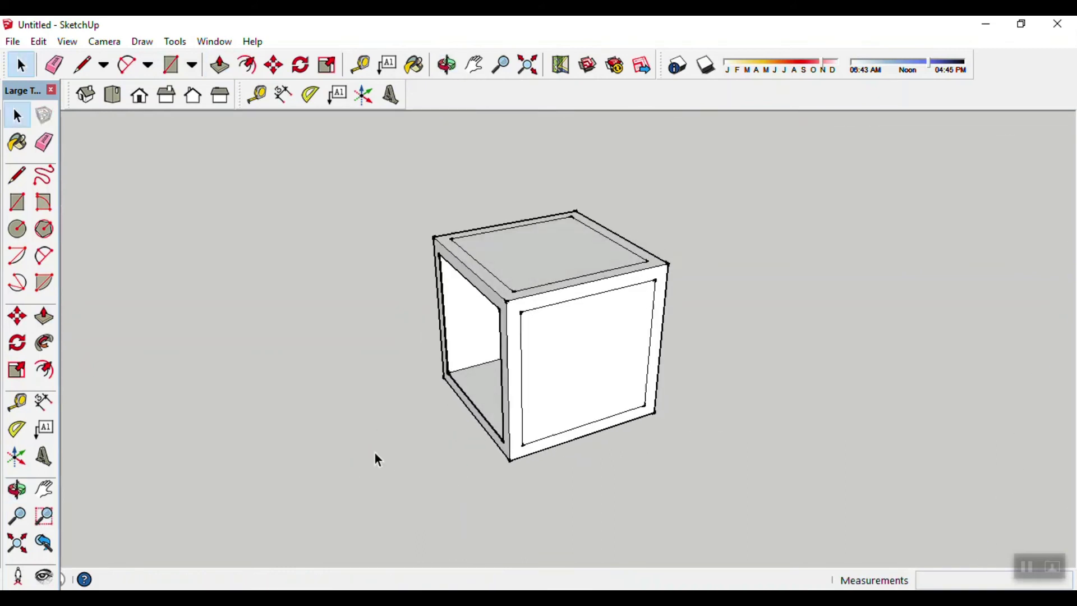
pyautogui.press('p')
pyautogui.moveTo(591, 373)
pyautogui.mouseDown()
pyautogui.moveTo(554, 339)
pyautogui.moveTo(479, 312)
pyautogui.mouseUp()
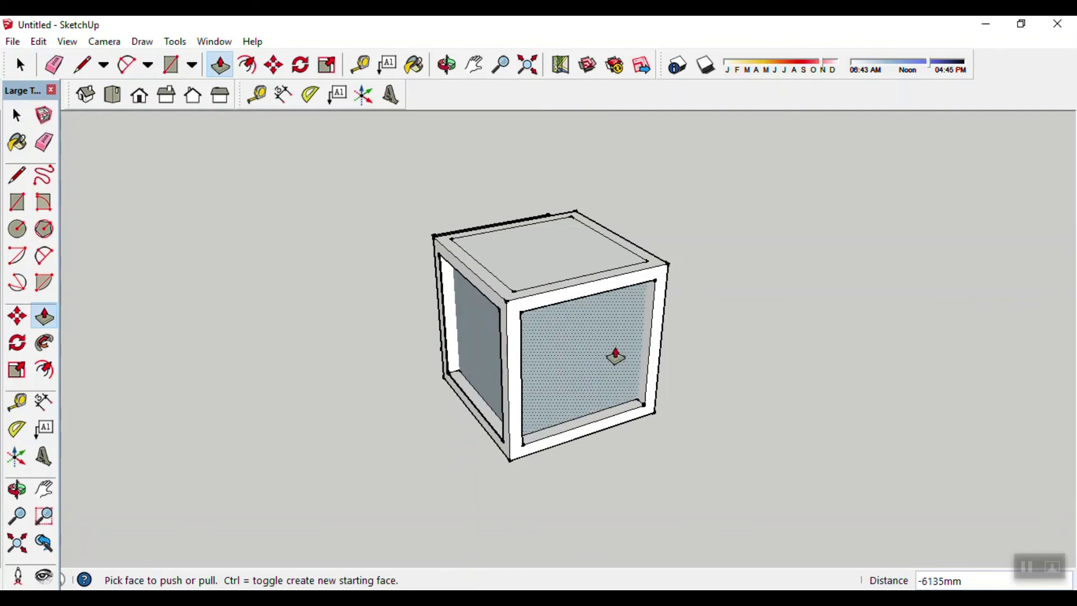
pyautogui.hotkey('ctrl', 'z')
pyautogui.moveTo(589, 378); pyautogui.dragTo(573, 352)
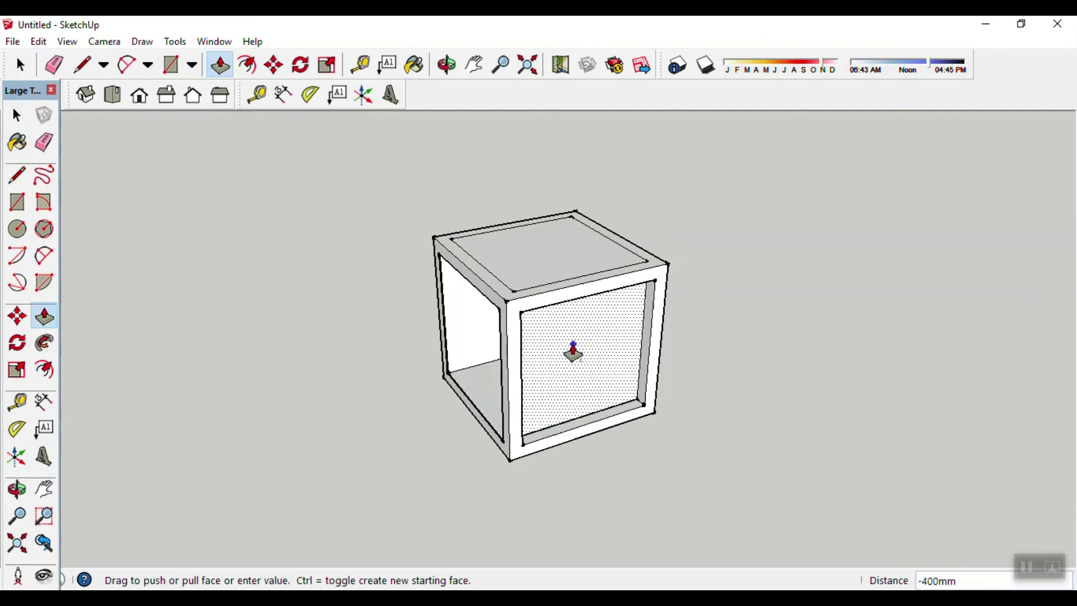
pyautogui.press('space')
pyautogui.click(591, 357)
pyautogui.press('Delete')
# - Push the next side's inner panel in by 400 and delete it
pyautogui.moveTo(414, 416); pyautogui.dragTo(707, 469, button='middle')
pyautogui.press('p')
pyautogui.moveTo(437, 442); pyautogui.dragTo(505, 357)
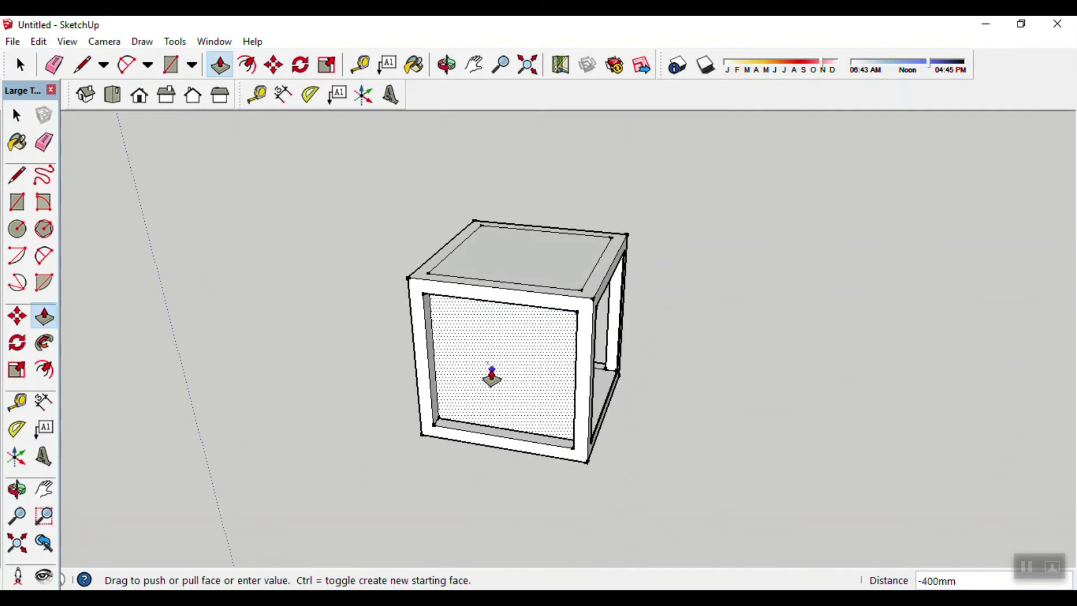
pyautogui.click(492, 376)
pyautogui.press('space')
pyautogui.click(491, 366)
pyautogui.press('Delete')
pyautogui.moveTo(344, 452)
pyautogui.mouseDown(button='middle')
pyautogui.moveTo(681, 469)
pyautogui.moveTo(510, 497)
pyautogui.moveTo(466, 533)
pyautogui.moveTo(532, 346)
pyautogui.mouseUp(button='middle')
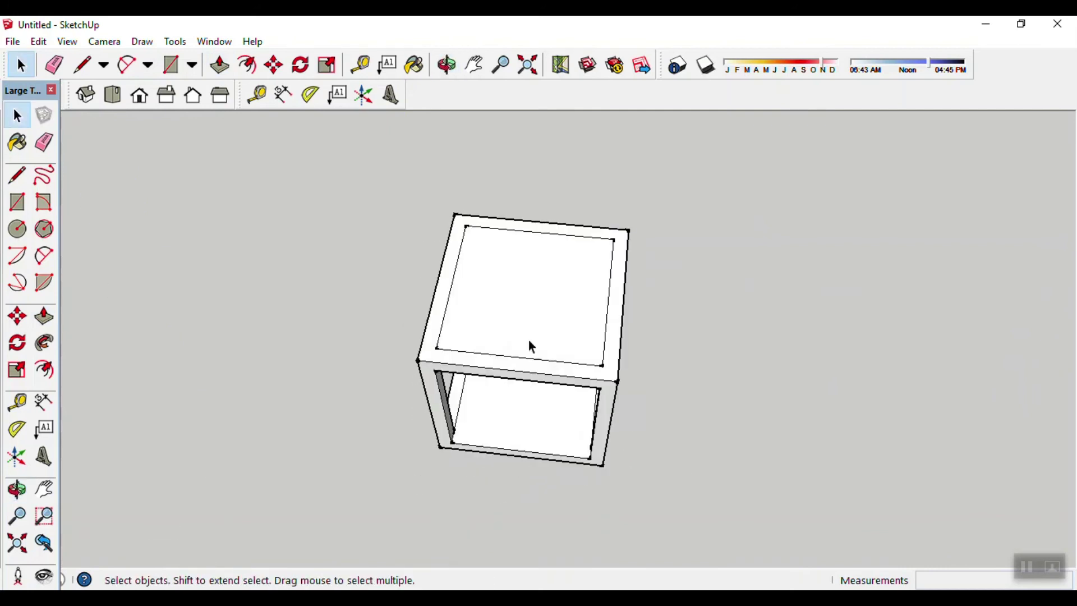
# - Push the two remaining inner side panels through the cube
pyautogui.press('p')
pyautogui.click(534, 305)
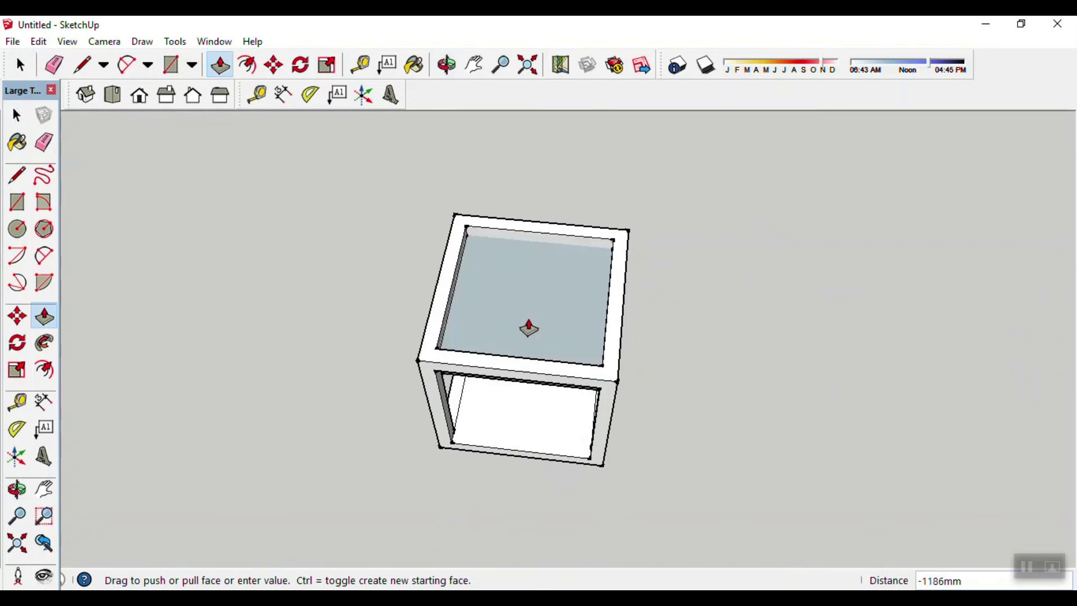
pyautogui.click(528, 328)
pyautogui.moveTo(656, 327)
pyautogui.mouseDown(button='middle')
pyautogui.moveTo(704, 373)
pyautogui.moveTo(435, 344)
pyautogui.mouseUp(button='middle')
pyautogui.click(522, 336)
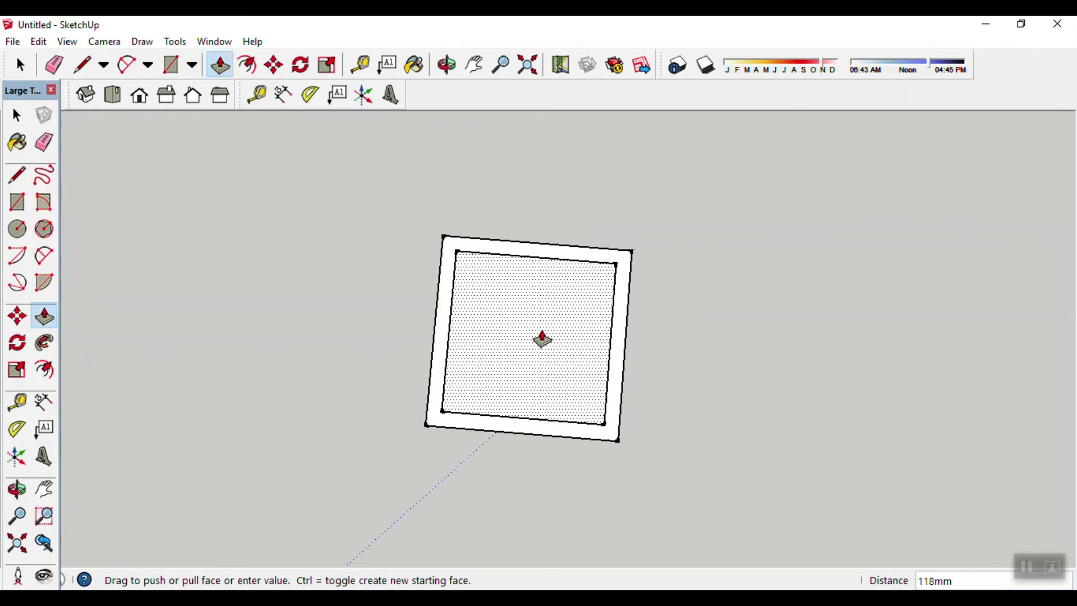
pyautogui.click(543, 340)
pyautogui.press('space')
pyautogui.moveTo(558, 490)
pyautogui.mouseDown(button='middle')
pyautogui.moveTo(612, 339)
pyautogui.moveTo(741, 251)
pyautogui.mouseUp(button='middle')
# - Push the last inner panel down through the box and look down at the result
pyautogui.press('p')
pyautogui.click(563, 252)
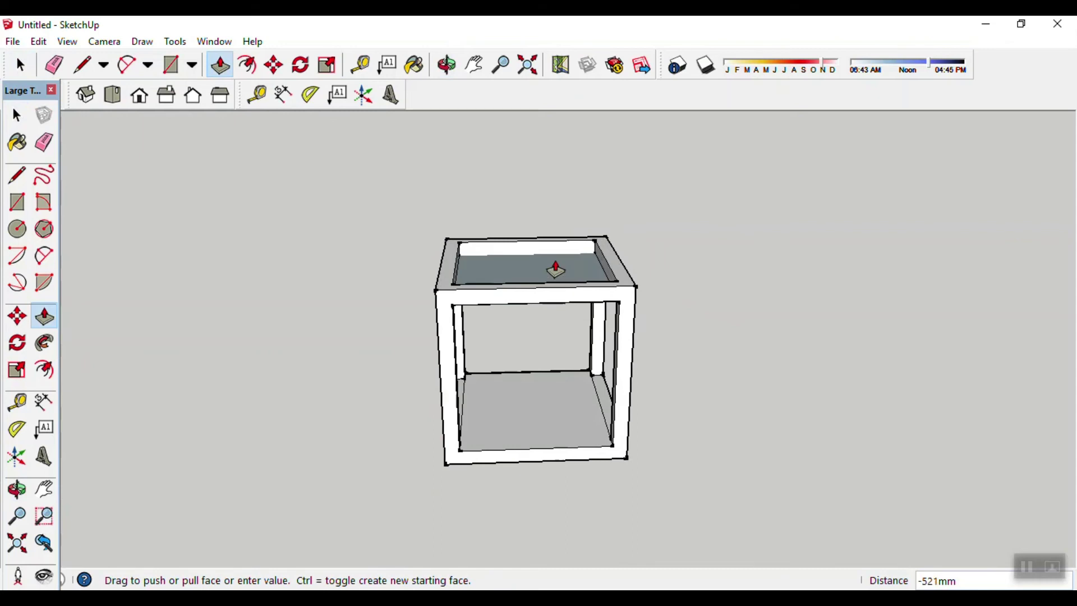
pyautogui.click(556, 270)
pyautogui.press('space')
pyautogui.moveTo(661, 327)
pyautogui.mouseDown(button='middle')
pyautogui.moveTo(705, 164)
pyautogui.moveTo(689, 176)
pyautogui.moveTo(659, 377)
pyautogui.mouseUp(button='middle')
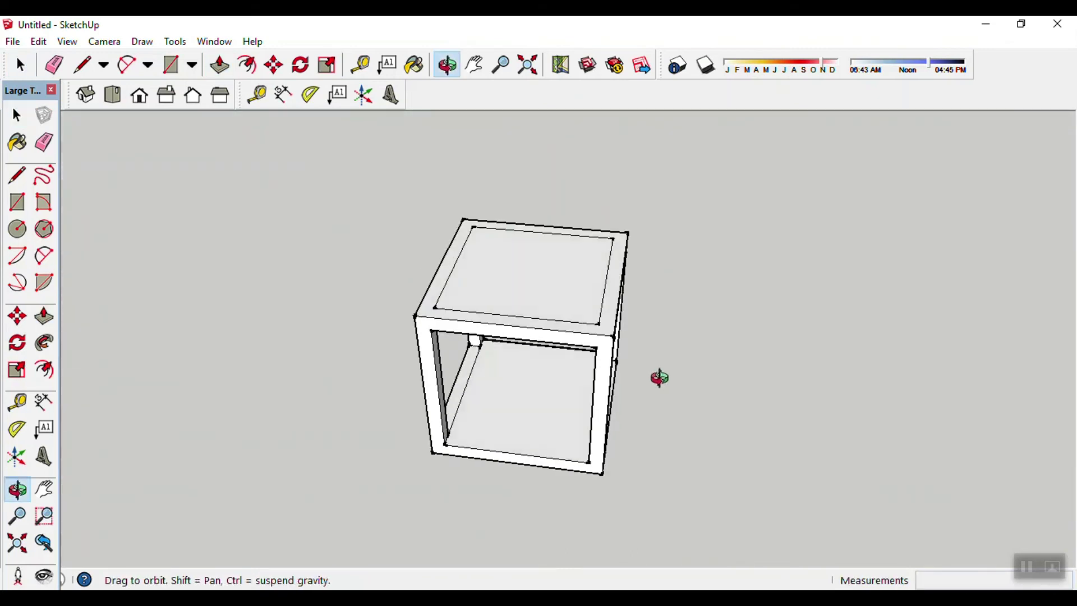
# - Delete the leftover recessed top face of the cube
pyautogui.click(500, 272)
pyautogui.moveTo(714, 332)
pyautogui.mouseDown(button='middle')
pyautogui.moveTo(698, 231)
pyautogui.moveTo(708, 320)
pyautogui.mouseUp(button='middle')
pyautogui.click(516, 279)
pyautogui.press('Delete')
pyautogui.moveTo(702, 258); pyautogui.dragTo(682, 469, button='middle')
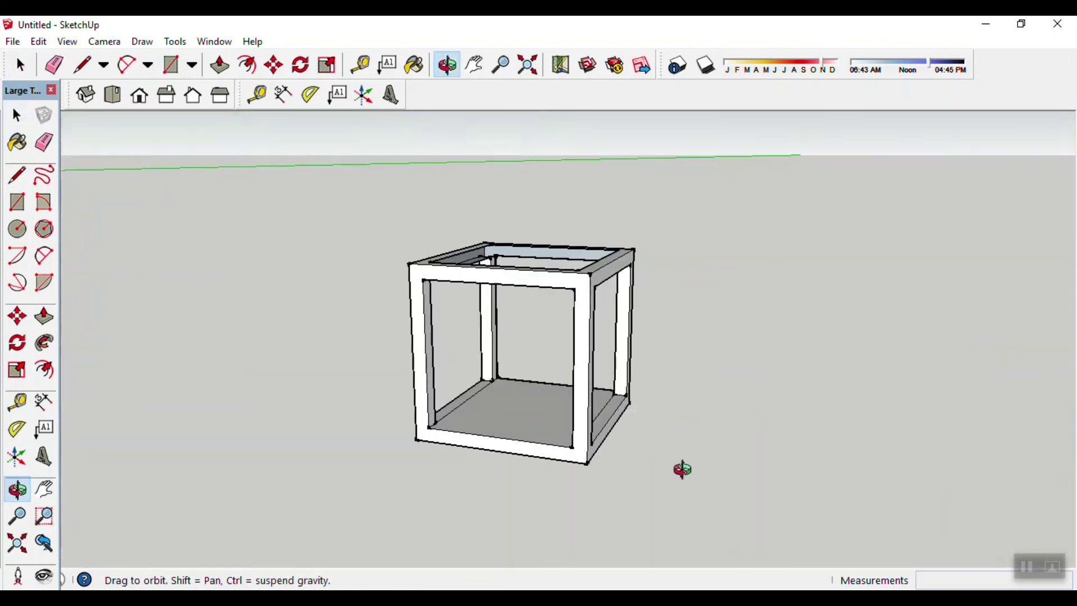
pyautogui.press('space')
pyautogui.moveTo(512, 432)
pyautogui.mouseDown(button='middle')
pyautogui.moveTo(575, 371)
pyautogui.moveTo(567, 260)
pyautogui.mouseUp(button='middle')
# - Push the bottom panel up into the frame and orbit to check the open frame
pyautogui.press('p')
pyautogui.moveTo(528, 408); pyautogui.dragTo(529, 390)
pyautogui.press('space')
pyautogui.moveTo(686, 366); pyautogui.dragTo(646, 541, button='middle')
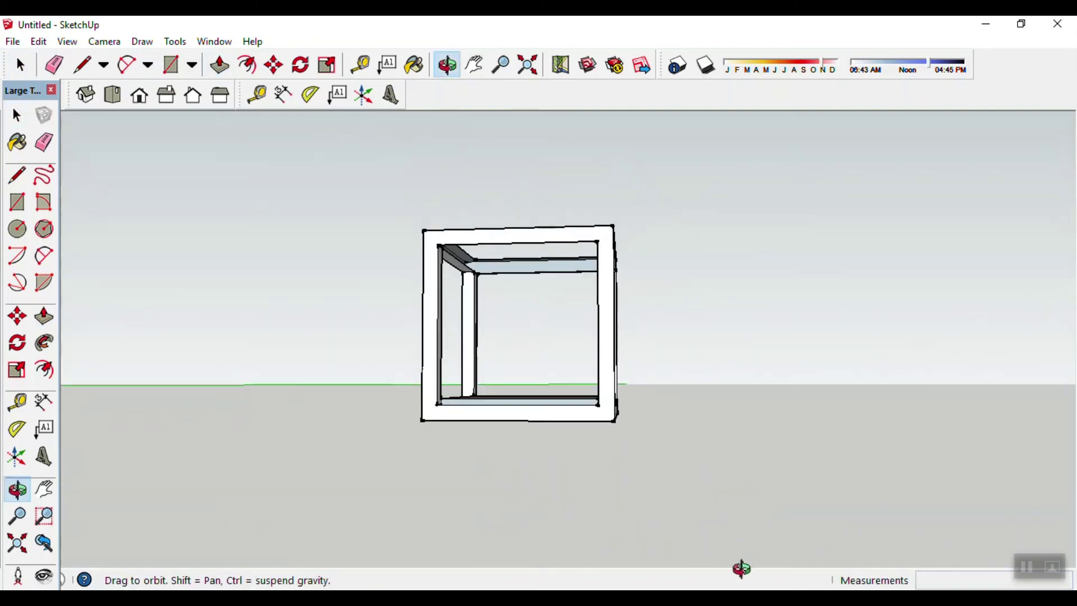
pyautogui.moveTo(624, 456); pyautogui.dragTo(649, 529, button='middle')
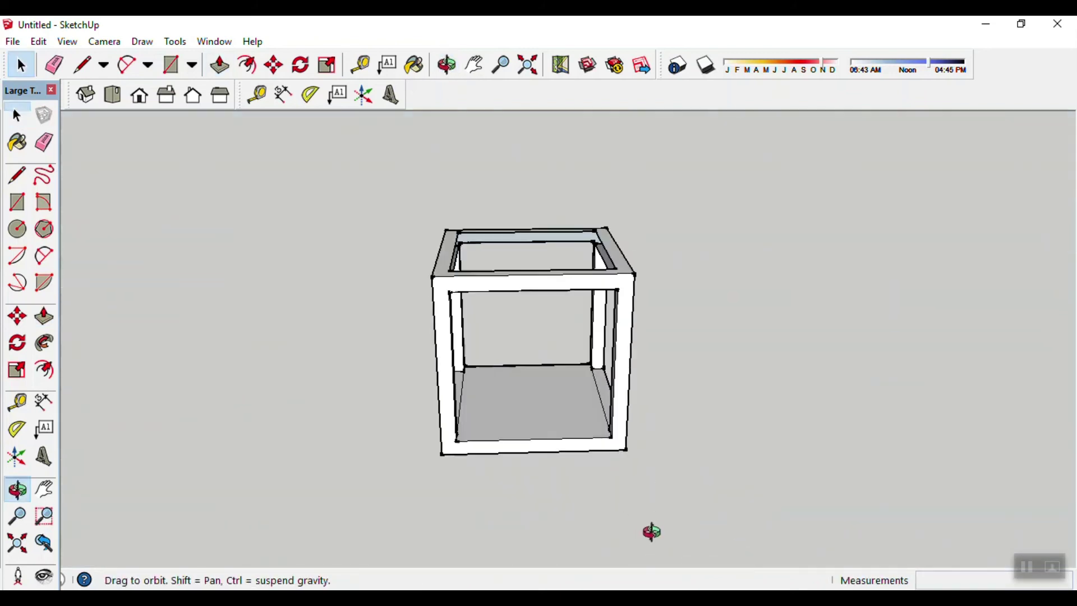
pyautogui.moveTo(531, 452); pyautogui.dragTo(610, 548, button='middle')
pyautogui.moveTo(717, 428)
pyautogui.mouseDown(button='middle')
pyautogui.moveTo(578, 492)
pyautogui.moveTo(352, 377)
pyautogui.moveTo(305, 421)
pyautogui.moveTo(493, 440)
pyautogui.moveTo(582, 365)
pyautogui.mouseUp(button='middle')
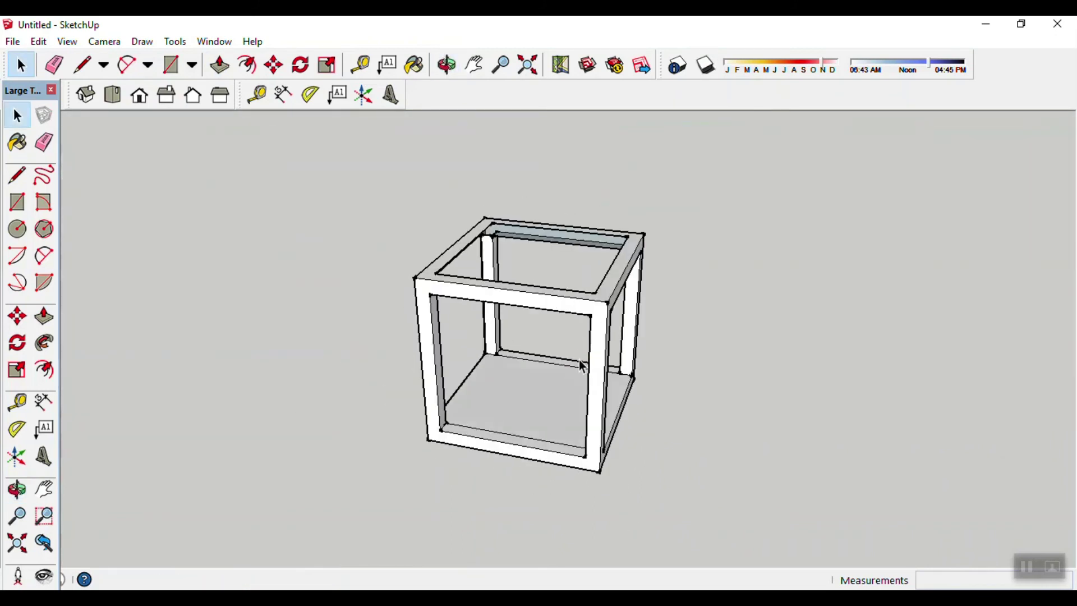
pyautogui.moveTo(504, 323)
pyautogui.mouseDown(button='middle')
pyautogui.moveTo(621, 329)
pyautogui.moveTo(527, 292)
pyautogui.mouseUp(button='middle')
pyautogui.moveTo(428, 314); pyautogui.dragTo(431, 327, button='middle')
# - Zoom out and orbit to bring the tray and pyramid into view
pyautogui.moveTo(451, 274); pyautogui.dragTo(451, 268, button='middle')
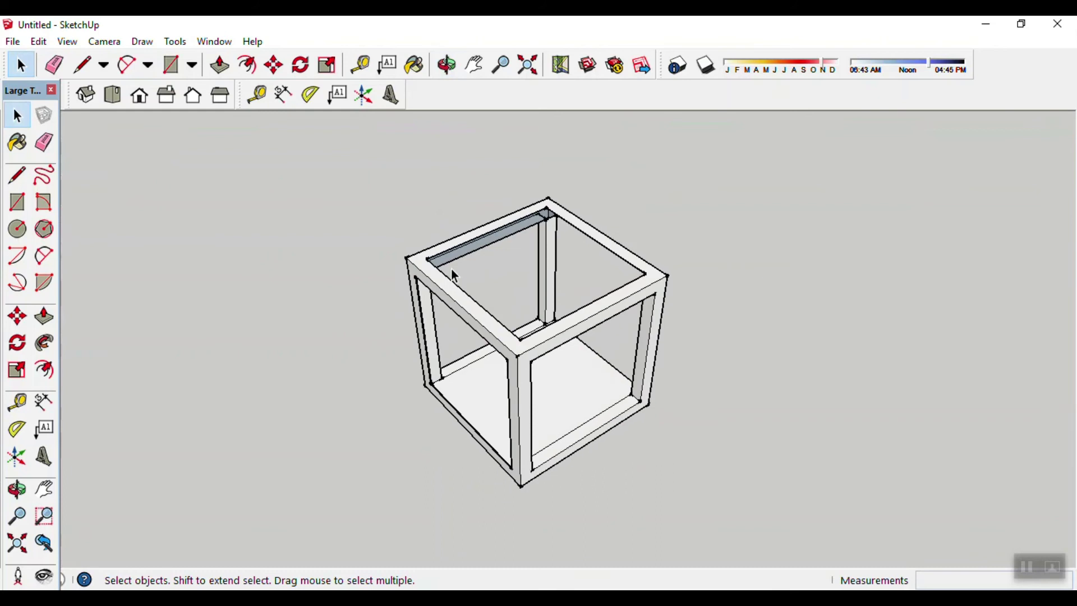
pyautogui.scroll(-3, 548, 248)
pyautogui.scroll(-3, 688, 320)
pyautogui.scroll(-3, 689, 318)
pyautogui.scroll(-2, 689, 318)
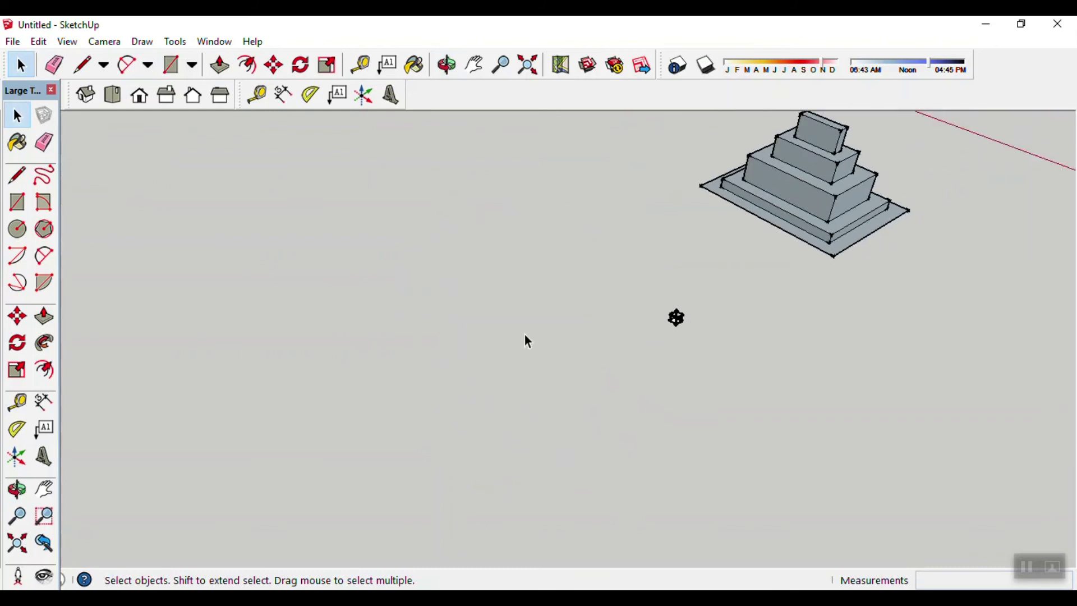
pyautogui.scroll(-2, 525, 334)
pyautogui.moveTo(523, 325); pyautogui.dragTo(975, 442, button='middle')
pyautogui.moveTo(544, 199); pyautogui.dragTo(314, 277, button='middle')
pyautogui.scroll(3, 314, 277)
pyautogui.moveTo(449, 240)
pyautogui.mouseDown(button='middle')
pyautogui.moveTo(711, 254)
pyautogui.moveTo(774, 187)
pyautogui.moveTo(606, 167)
pyautogui.moveTo(690, 403)
pyautogui.moveTo(348, 339)
pyautogui.mouseUp(button='middle')
pyautogui.scroll(3, 392, 303)
pyautogui.moveTo(435, 271)
pyautogui.mouseDown(button='middle')
pyautogui.moveTo(555, 319)
pyautogui.moveTo(557, 331)
pyautogui.mouseUp(button='middle')
# - Draw a rectangle beside the tray and pull it up into a tall box
pyautogui.press('r')
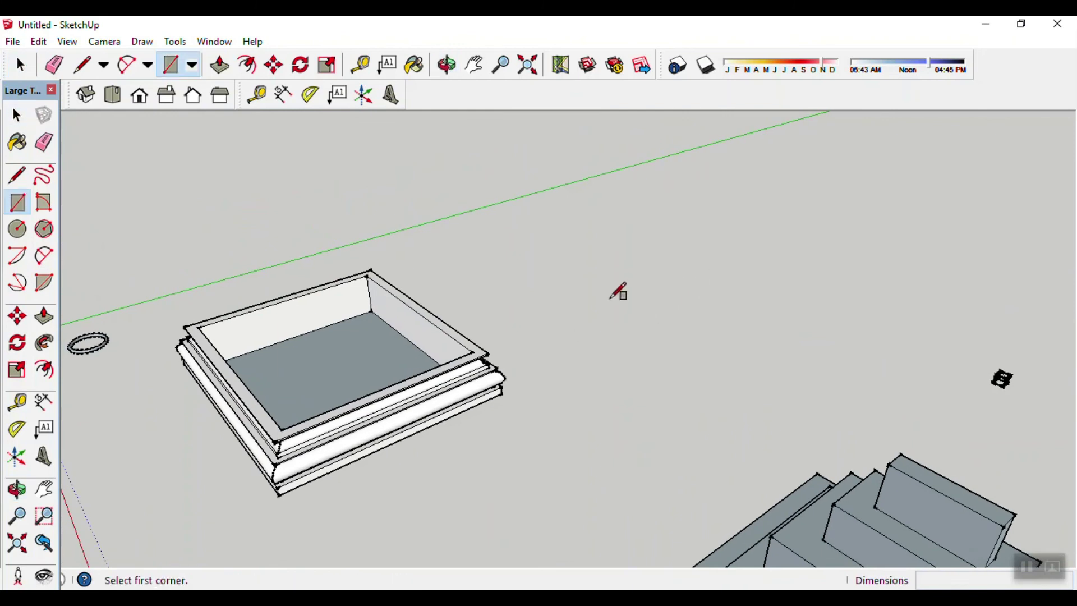
pyautogui.click(601, 293)
pyautogui.click(885, 306)
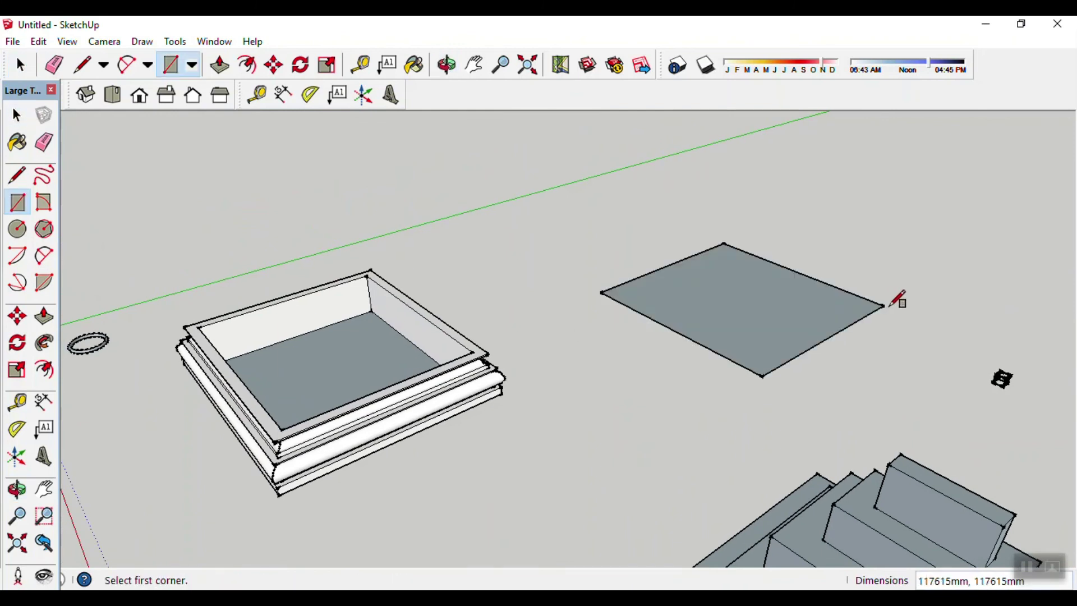
pyautogui.press('space')
pyautogui.press('p')
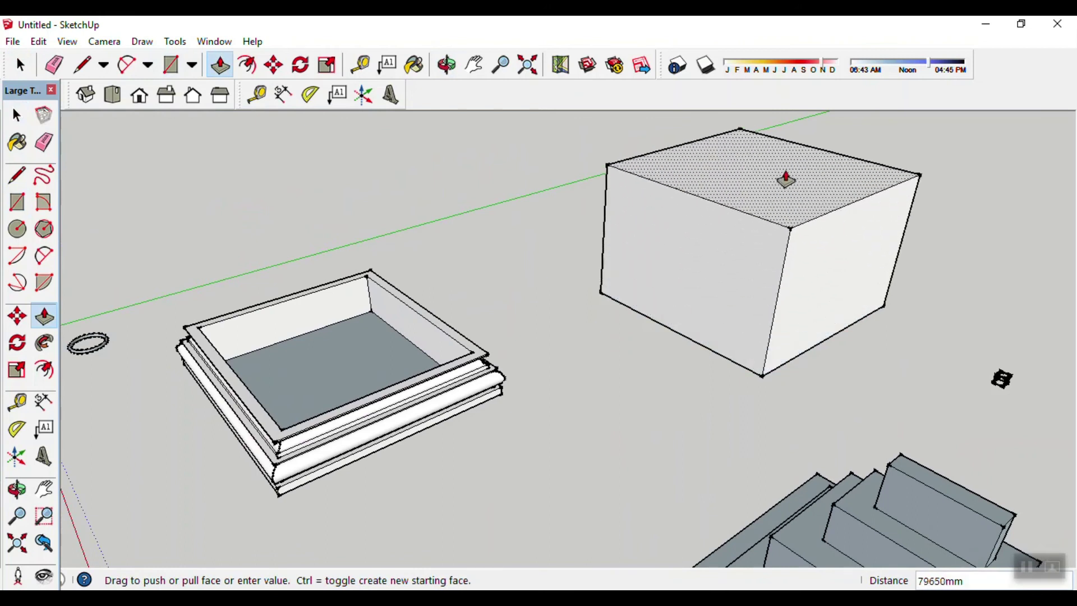
pyautogui.moveTo(765, 292); pyautogui.dragTo(788, 185)
pyautogui.moveTo(879, 366); pyautogui.dragTo(701, 307, button='middle')
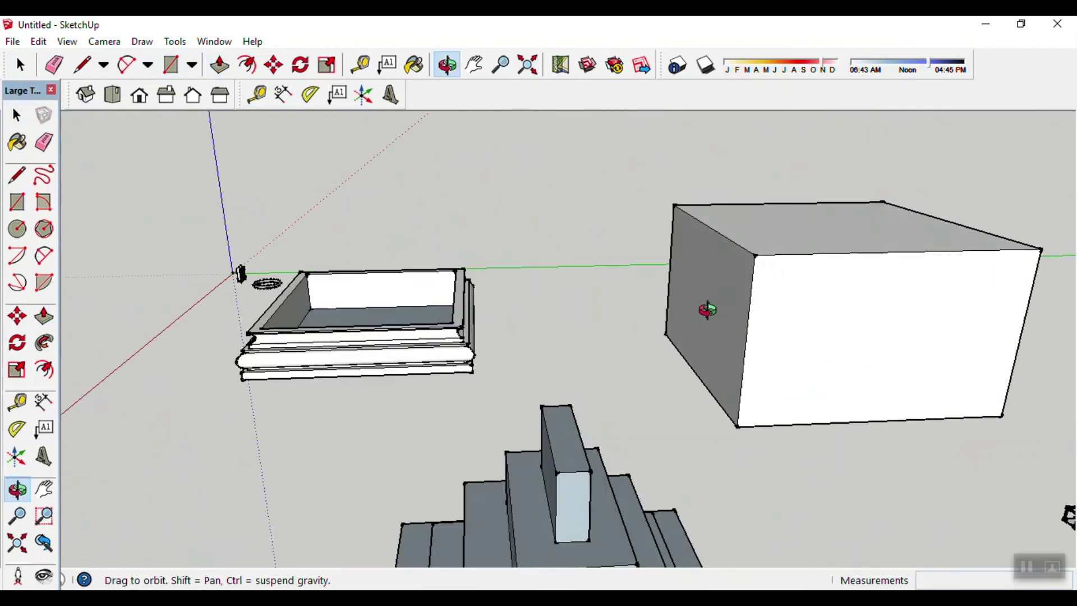
pyautogui.moveTo(868, 493)
pyautogui.mouseDown(button='middle')
pyautogui.moveTo(830, 448)
pyautogui.moveTo(828, 490)
pyautogui.mouseUp(button='middle')
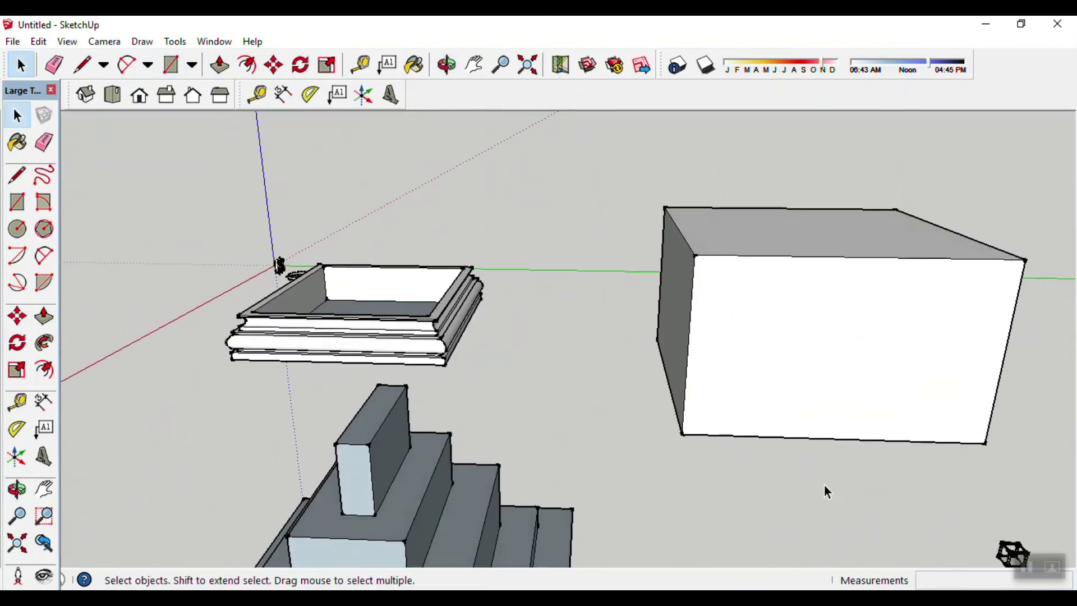
# - Draw a three-sided door outline on the box's front wall from the bottom edge
pyautogui.press('l')
pyautogui.click(791, 437)
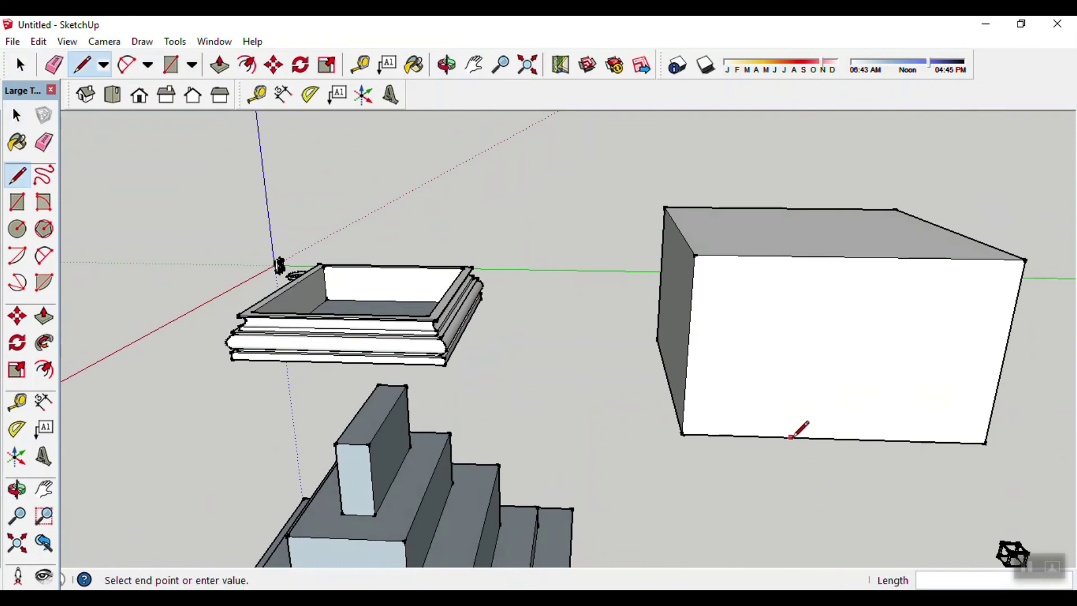
pyautogui.click(802, 353)
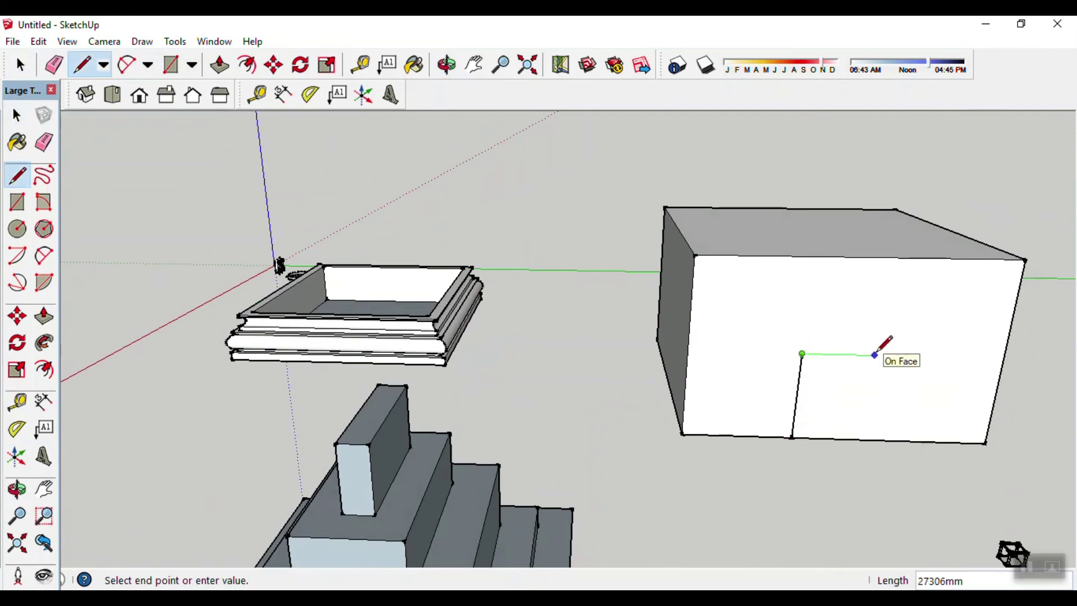
pyautogui.click(859, 355)
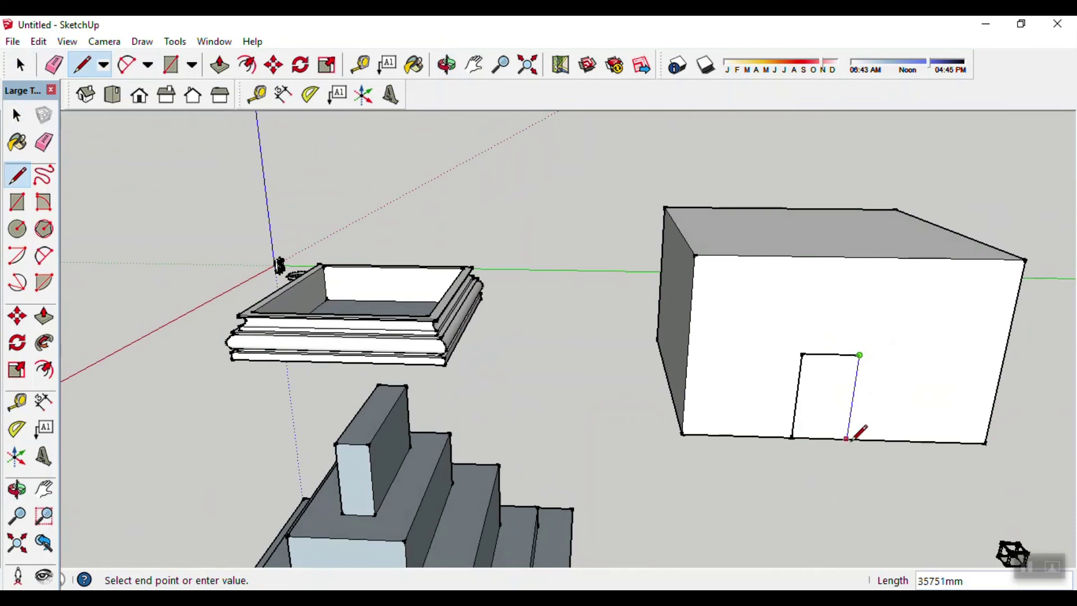
pyautogui.click(858, 439)
pyautogui.press('space')
pyautogui.scroll(2, 821, 431)
pyautogui.scroll(1, 820, 430)
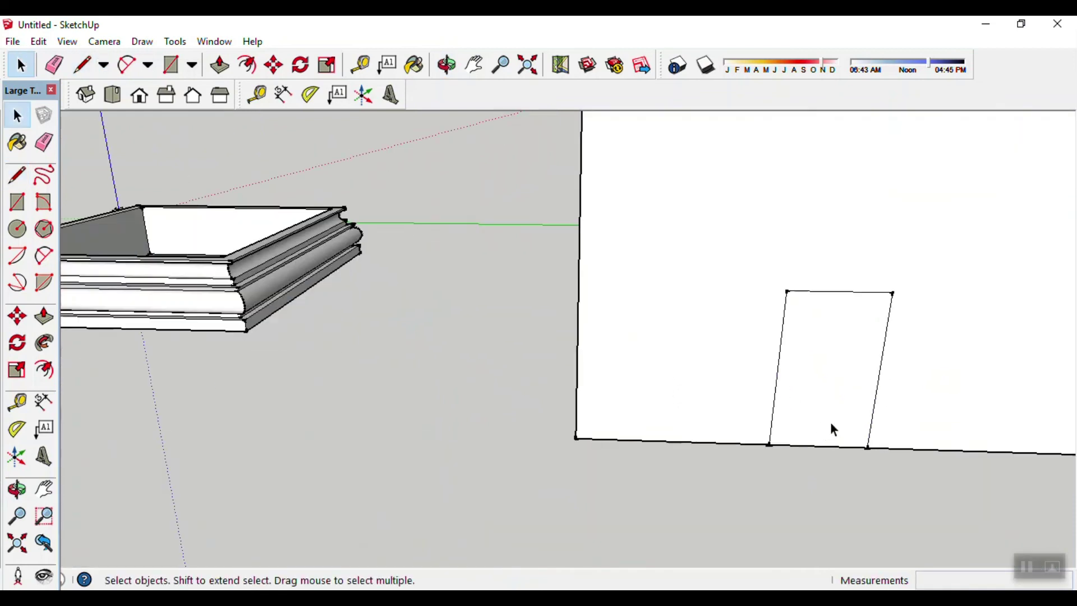
pyautogui.scroll(-2, 830, 422)
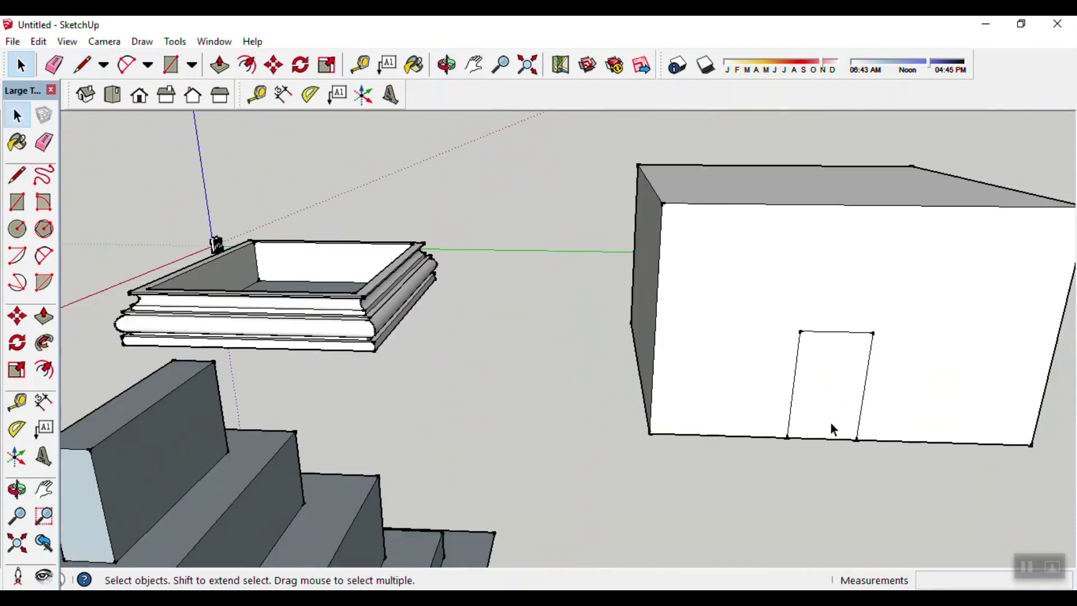
# - Offset the door edges outward to form a frame around the door
pyautogui.click(792, 401)
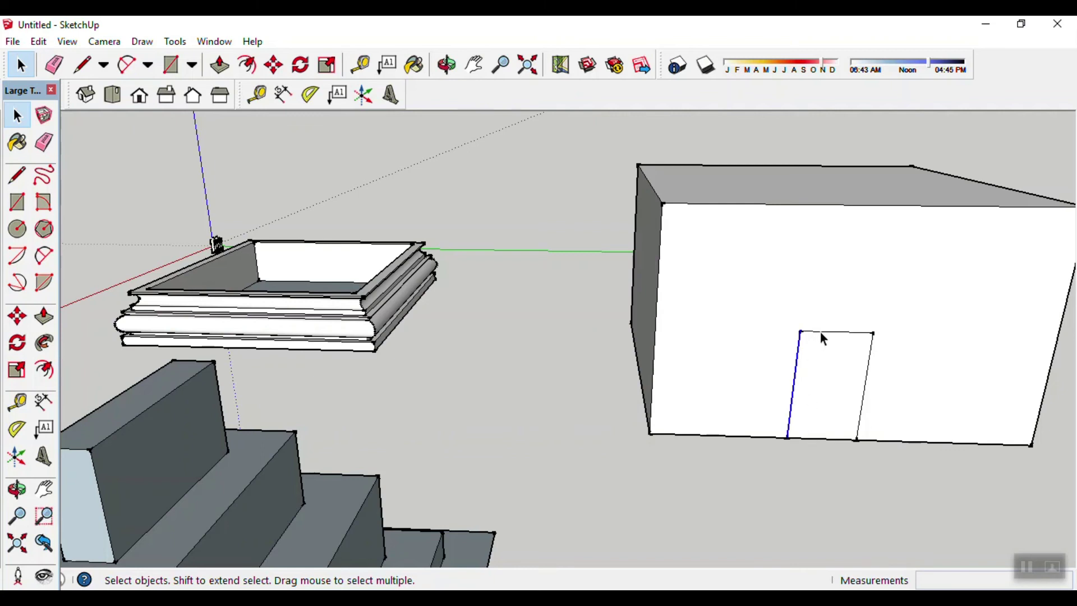
pyautogui.keyDown('shift'); pyautogui.click(867, 373); pyautogui.keyUp('shift')
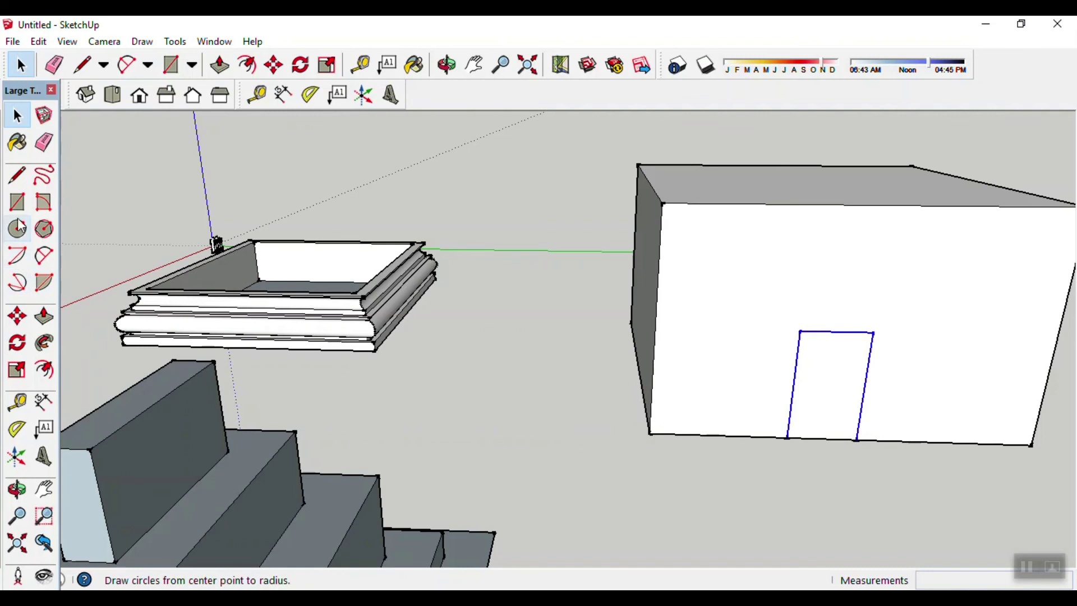
pyautogui.click(45, 371)
pyautogui.click(779, 378)
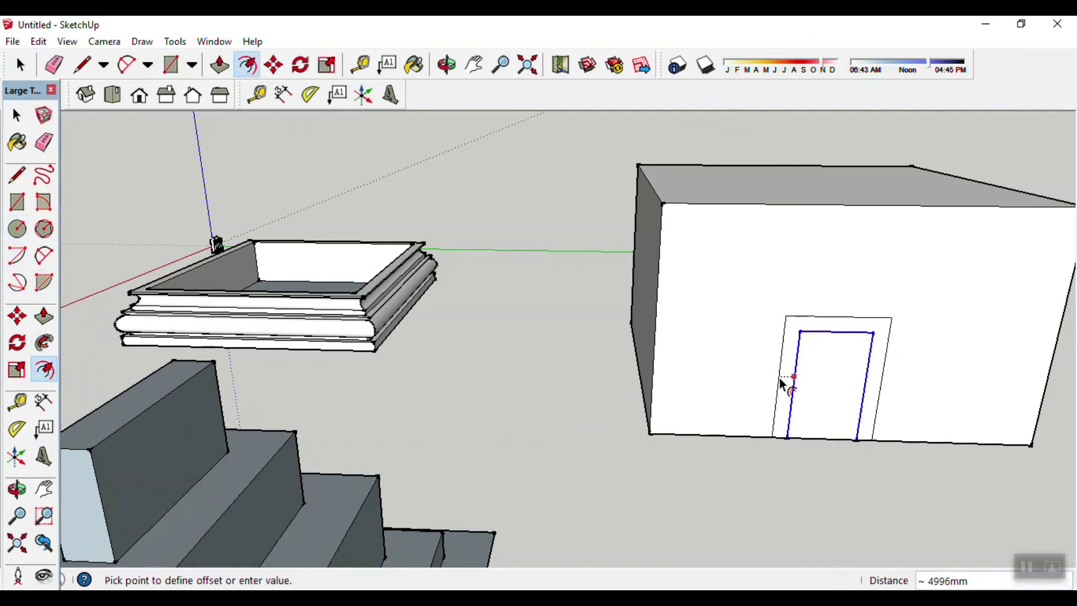
pyautogui.click(785, 382)
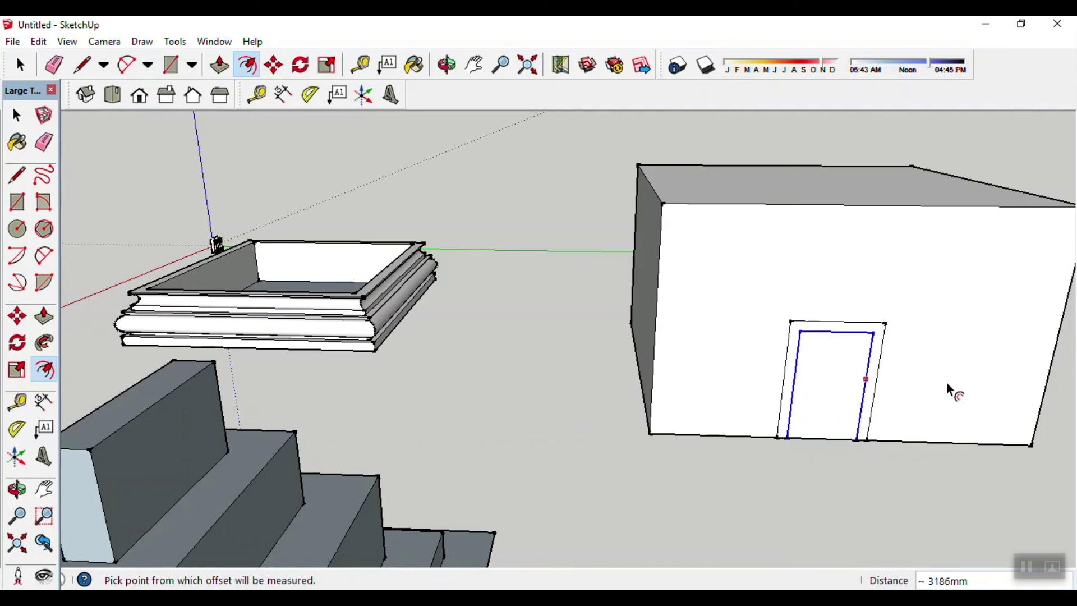
pyautogui.press('space')
# - Push/pull the door-frame strip to give it depth
pyautogui.press('p')
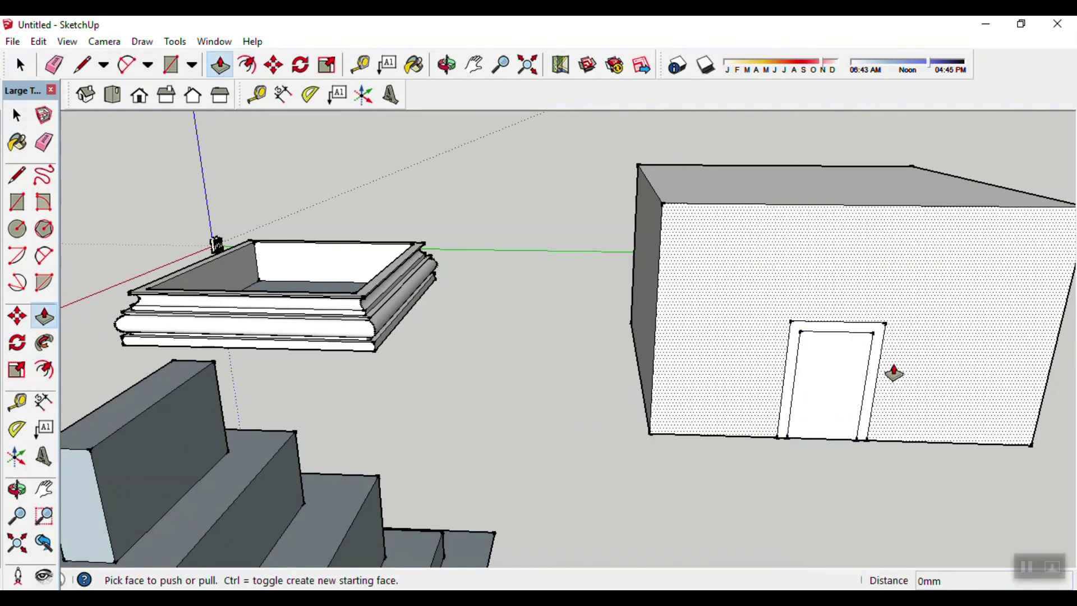
pyautogui.click(873, 371)
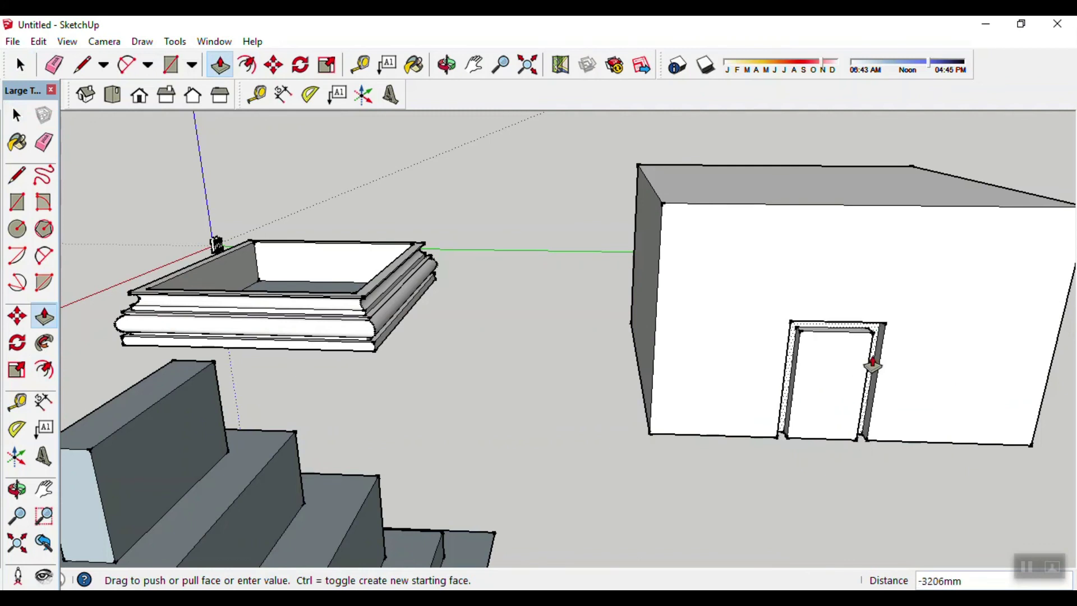
pyautogui.click(872, 368)
pyautogui.press('space')
pyautogui.moveTo(940, 449); pyautogui.dragTo(637, 444, button='middle')
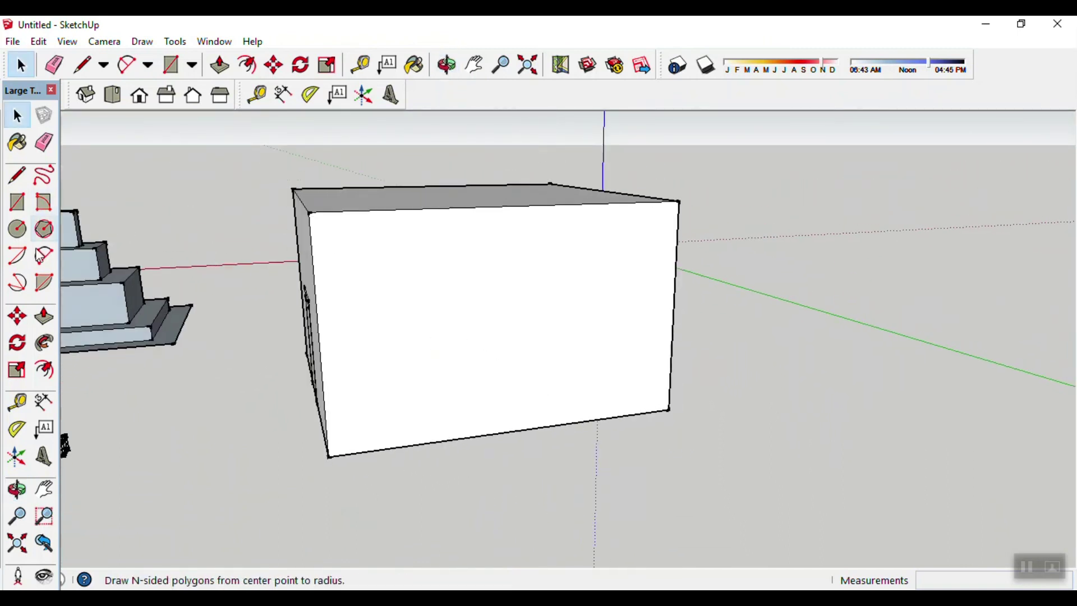
# - Draw a window rectangle on another wall of the tall box
pyautogui.press('r')
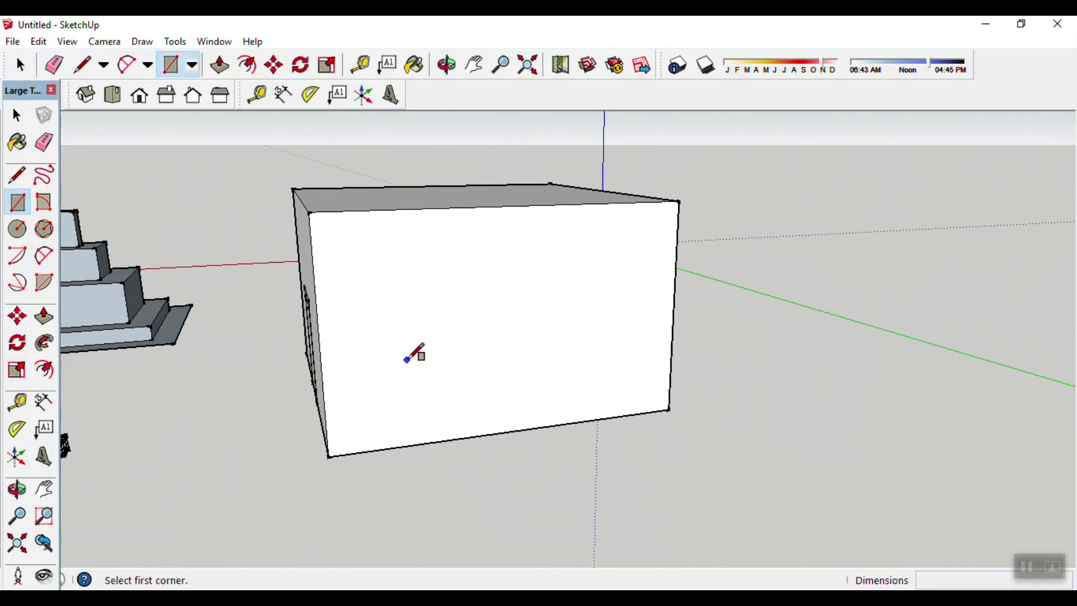
pyautogui.click(408, 360)
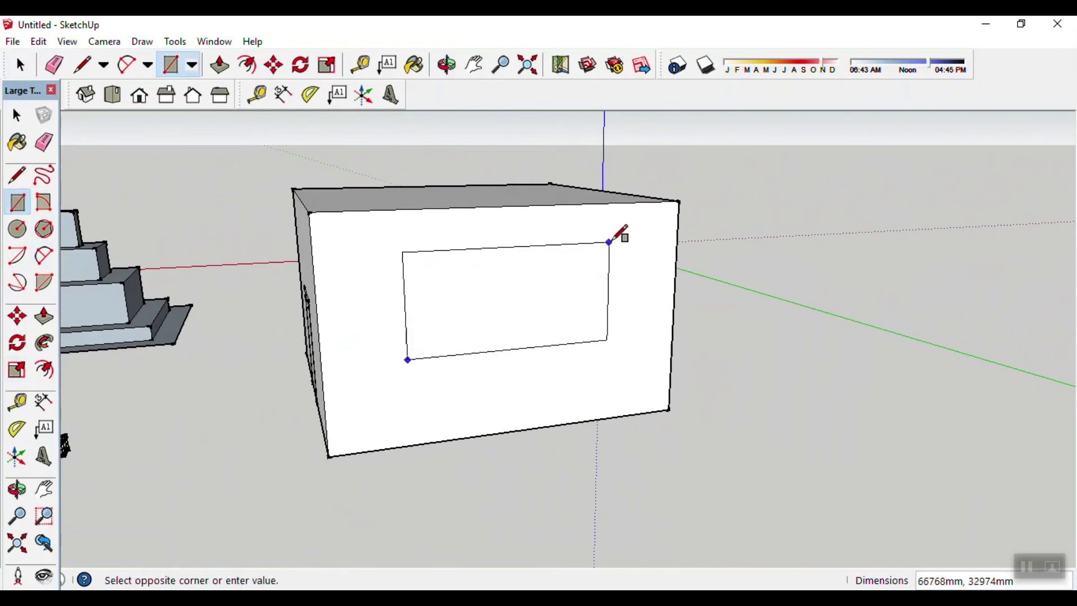
pyautogui.click(617, 243)
pyautogui.press('space')
pyautogui.scroll(2, 531, 306)
pyautogui.scroll(3, 530, 306)
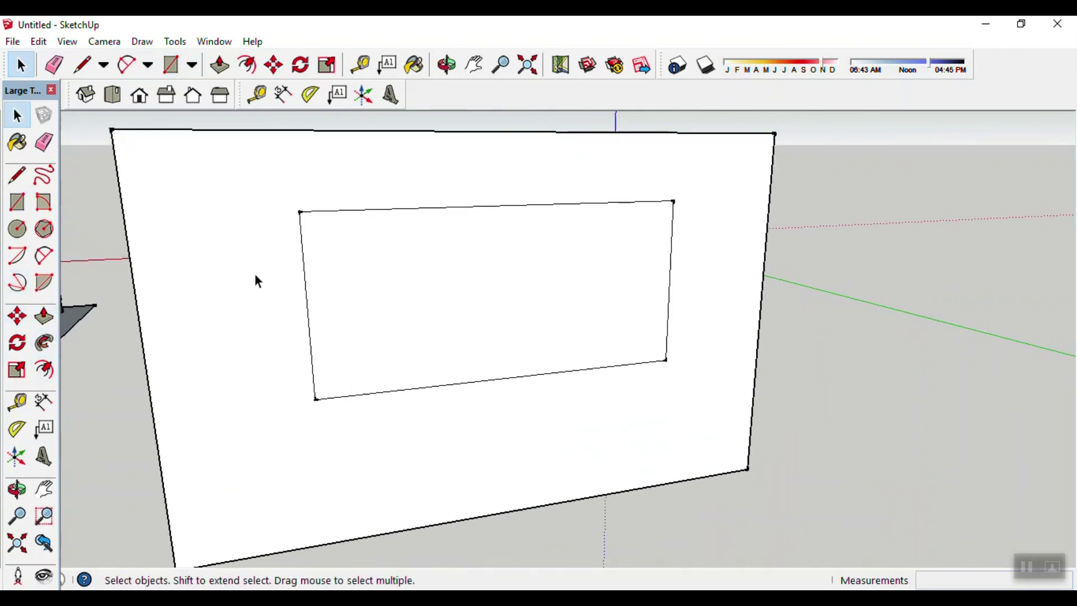
# - Offset the window rectangle inward to create an inner border and select its inner face
pyautogui.click(44, 368)
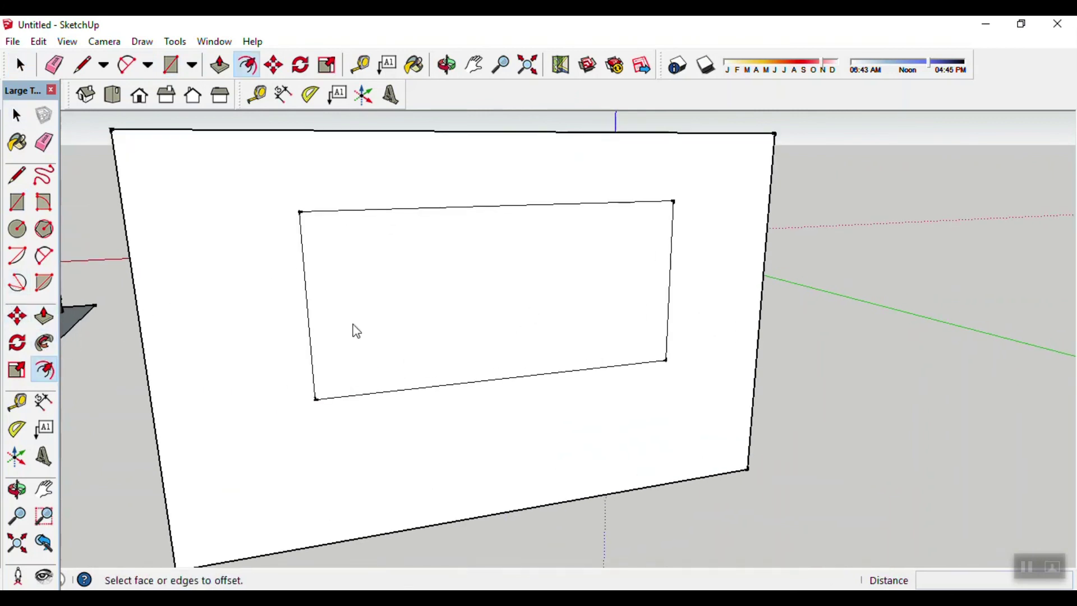
pyautogui.click(484, 221)
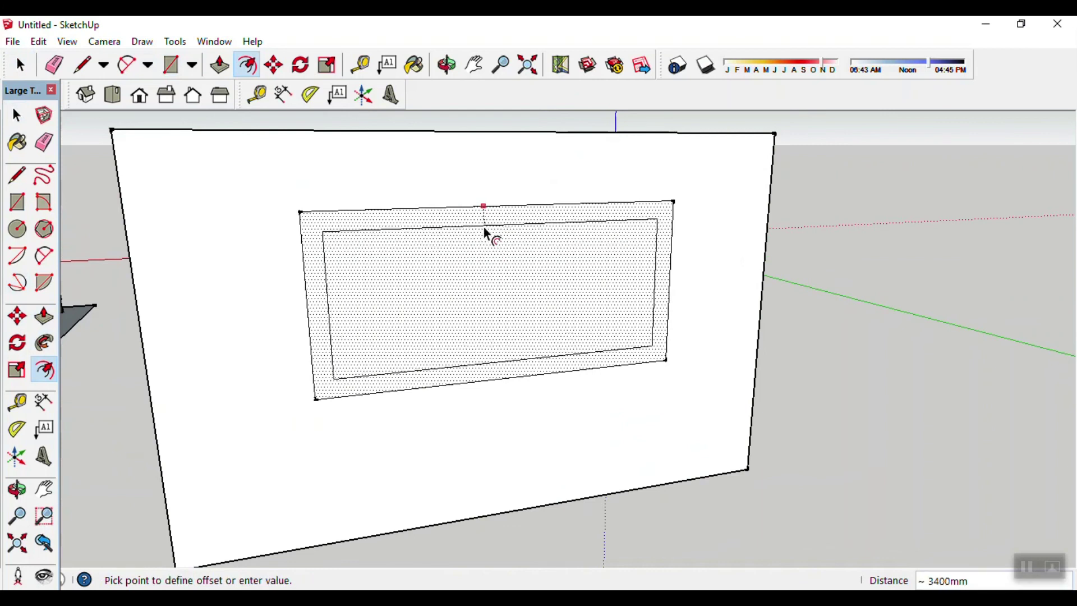
pyautogui.click(486, 225)
pyautogui.press('space')
pyautogui.click(468, 321)
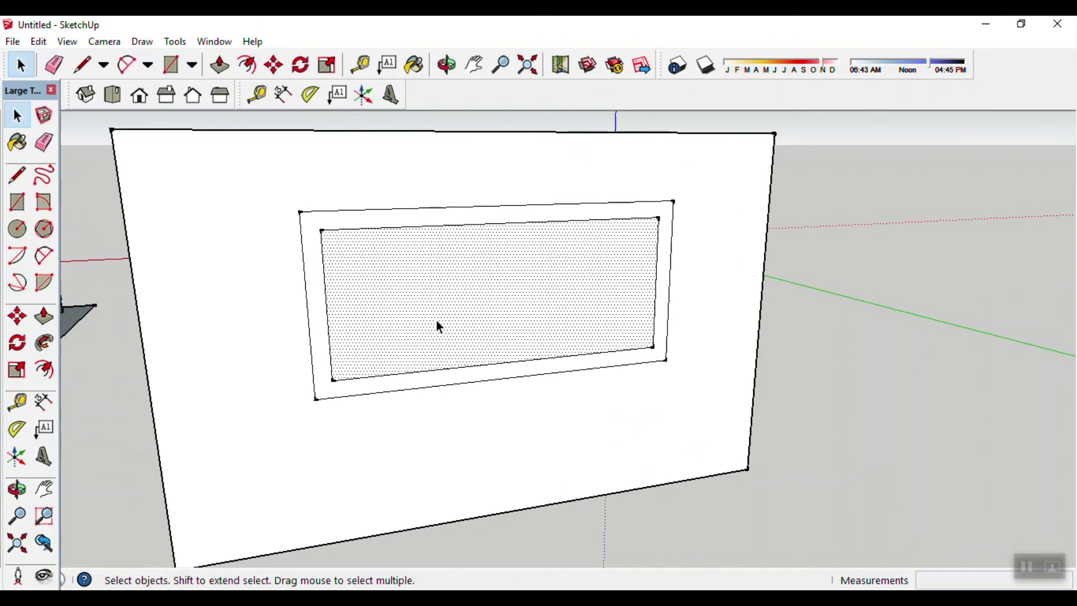
# - Draw a vertical line between the inner rectangle's bottom and top midpoints
pyautogui.press('l')
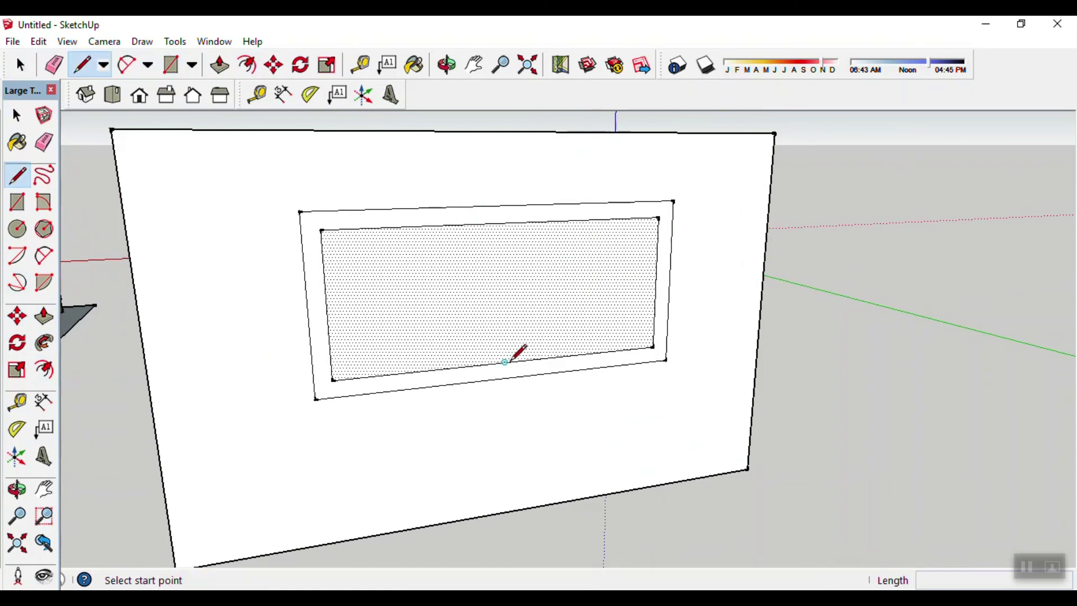
pyautogui.click(504, 362)
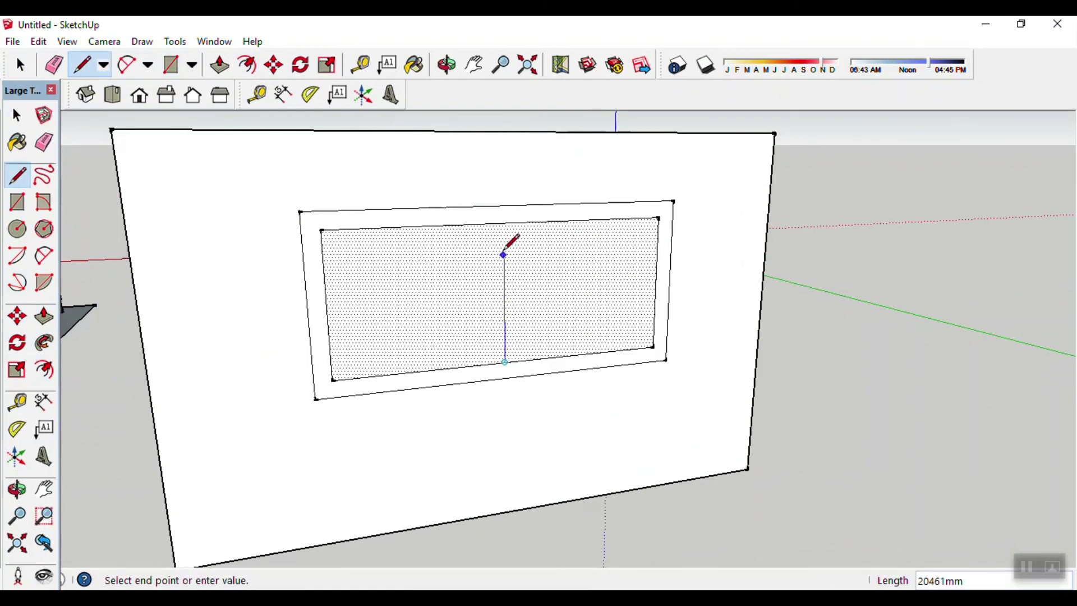
pyautogui.click(503, 223)
pyautogui.press('space')
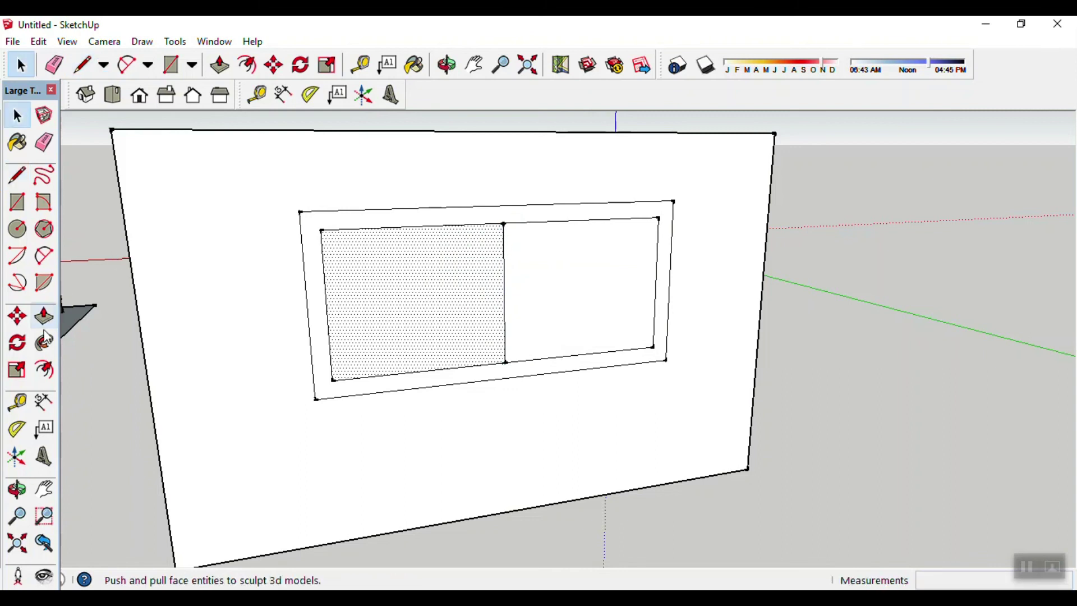
# - Try an offset in the left pane, undo it, and reselect the left pane
pyautogui.click(44, 370)
pyautogui.click(429, 297)
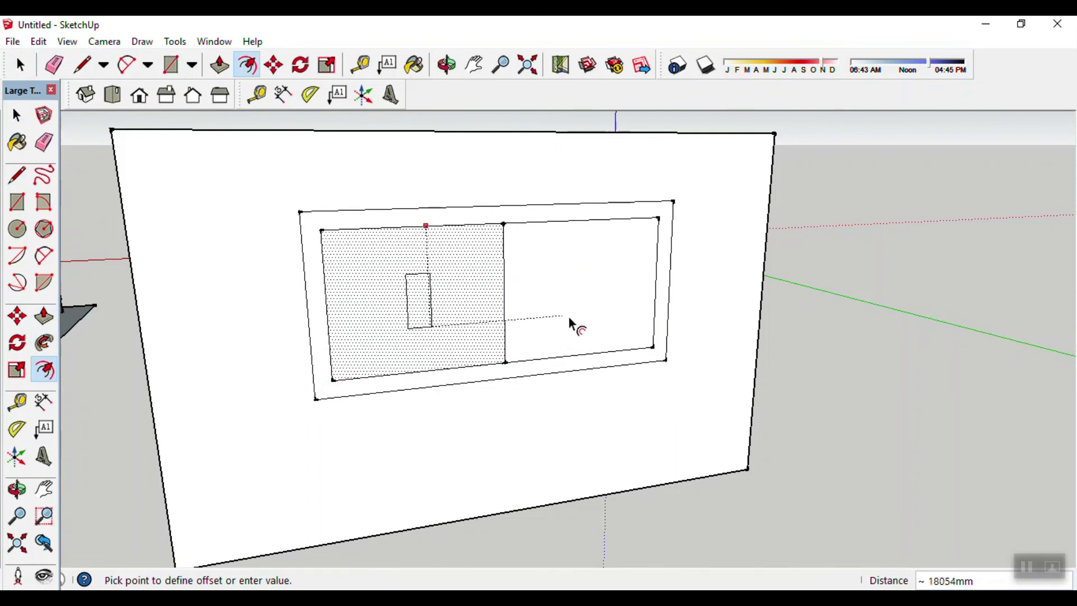
pyautogui.click(502, 358)
pyautogui.press('space')
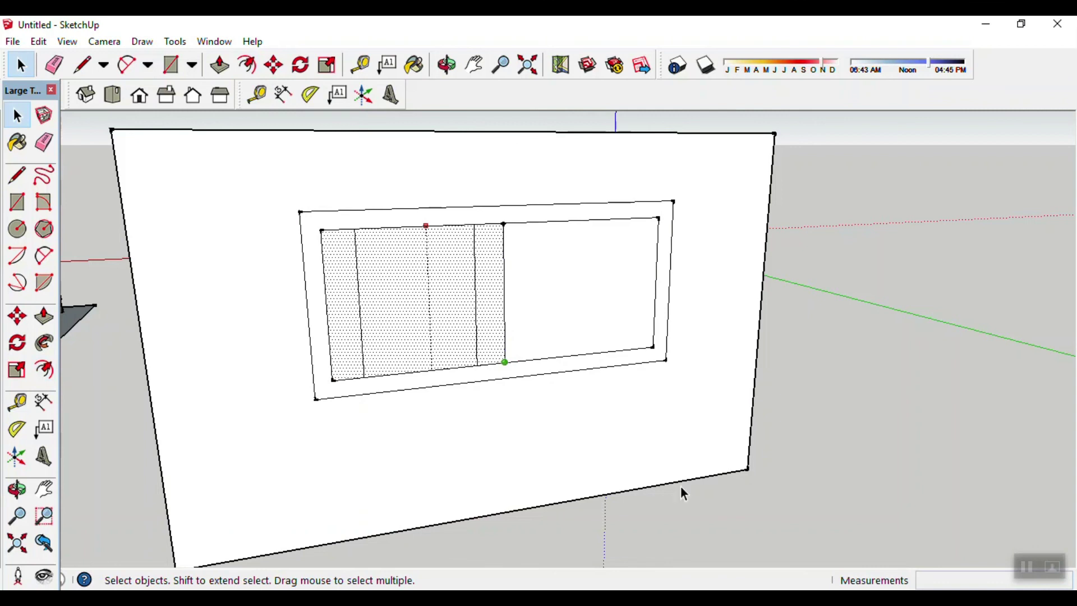
pyautogui.hotkey('ctrl', 'z')
pyautogui.click(380, 305)
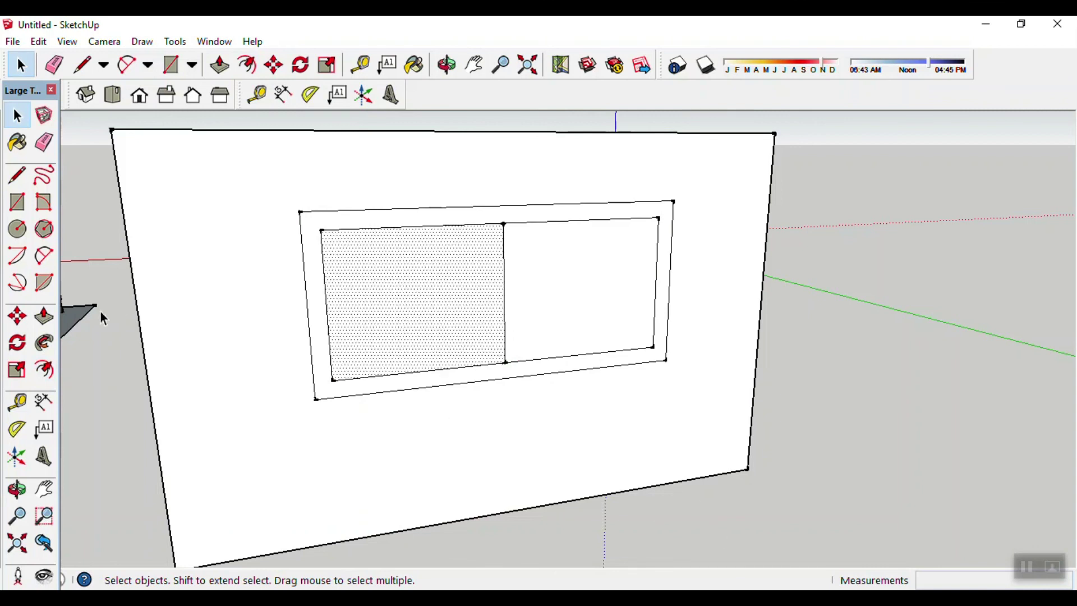
pyautogui.click(45, 370)
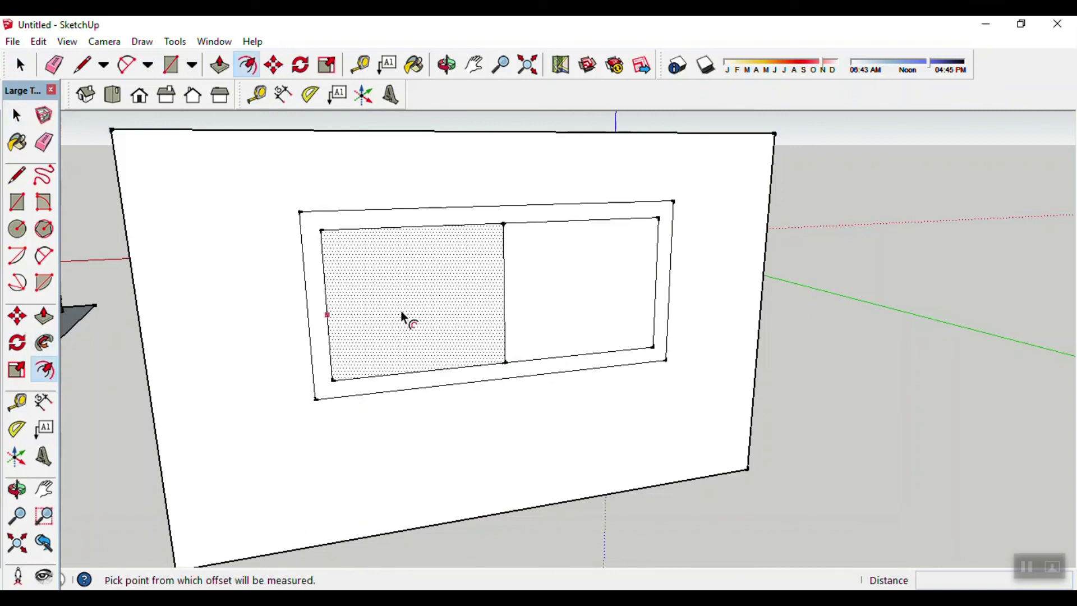
# - Offset an inset border inside the left pane and a thinner one inside the right pane
pyautogui.click(417, 373)
pyautogui.click(415, 365)
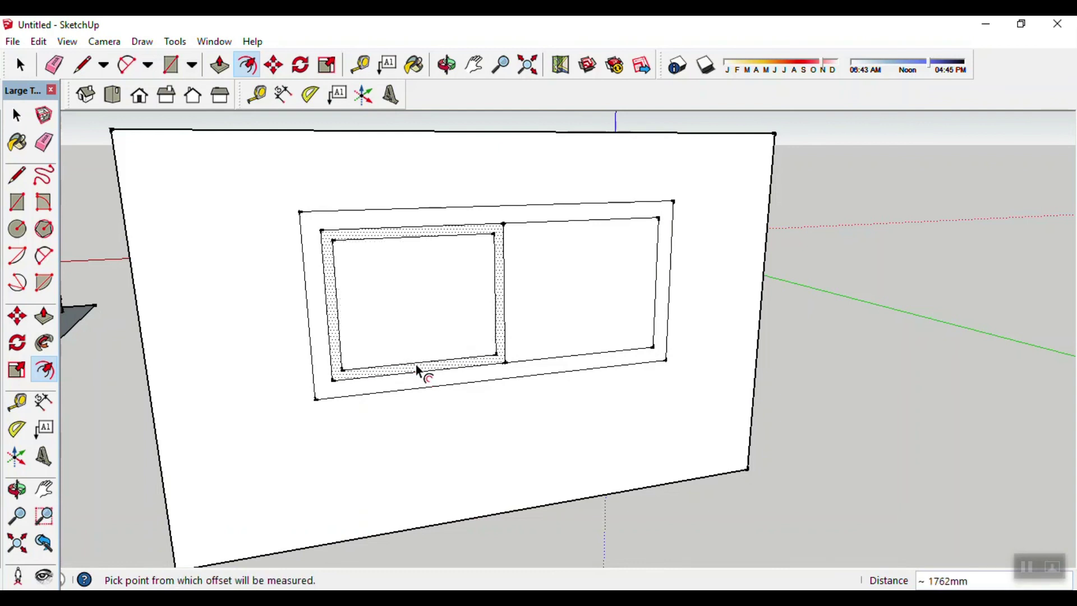
pyautogui.press('space')
pyautogui.click(584, 296)
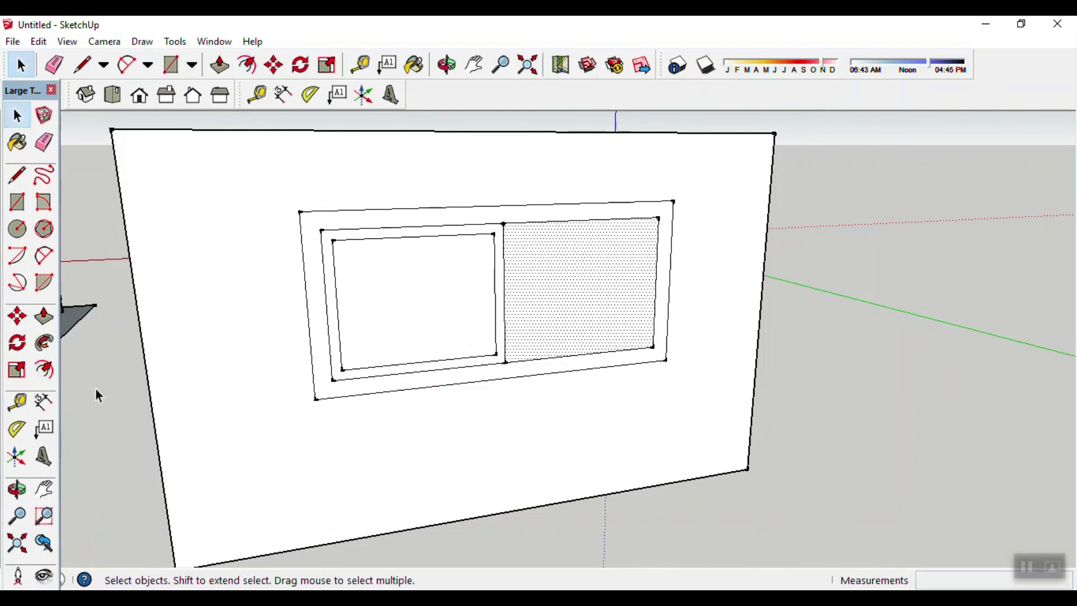
pyautogui.click(45, 370)
pyautogui.click(530, 365)
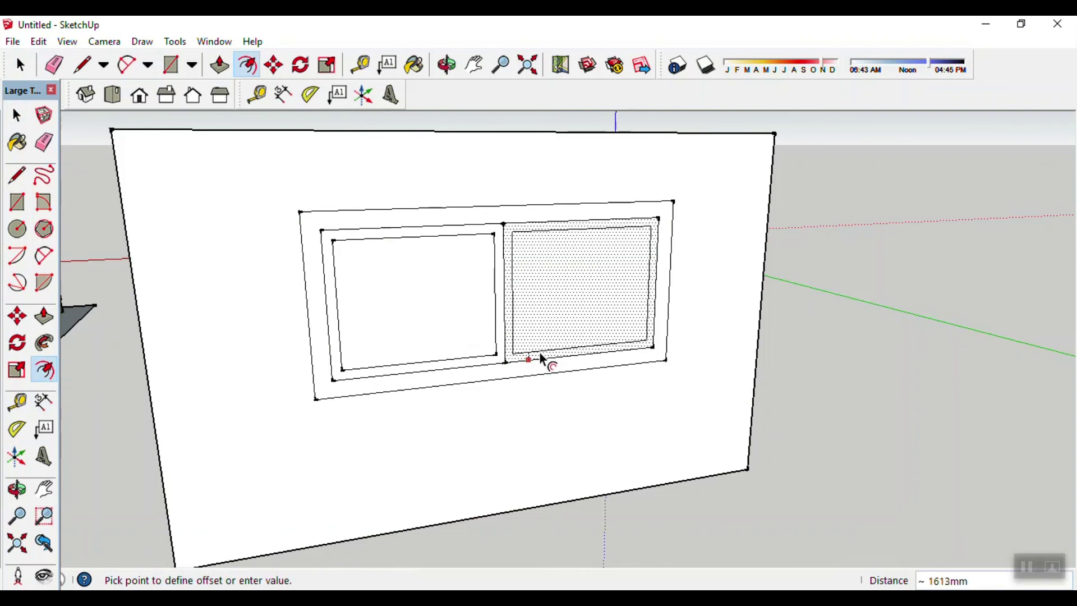
pyautogui.click(496, 351)
pyautogui.press('space')
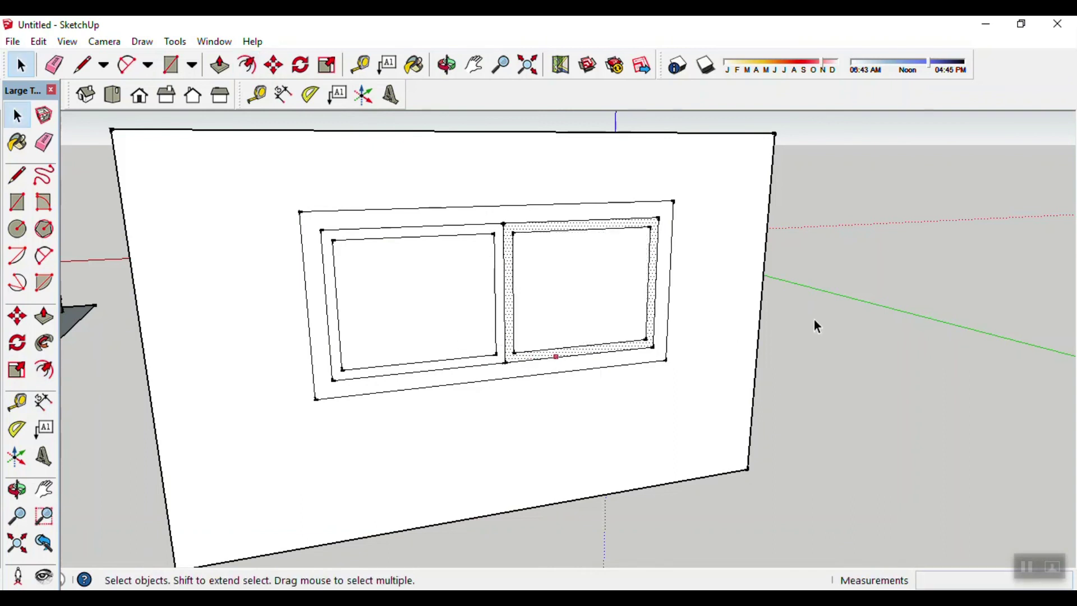
# - Zoom and orbit to view the two-pane window more directly
pyautogui.scroll(-2, 814, 318)
pyautogui.scroll(-3, 810, 317)
pyautogui.scroll(6, 647, 440)
pyautogui.scroll(-2, 645, 439)
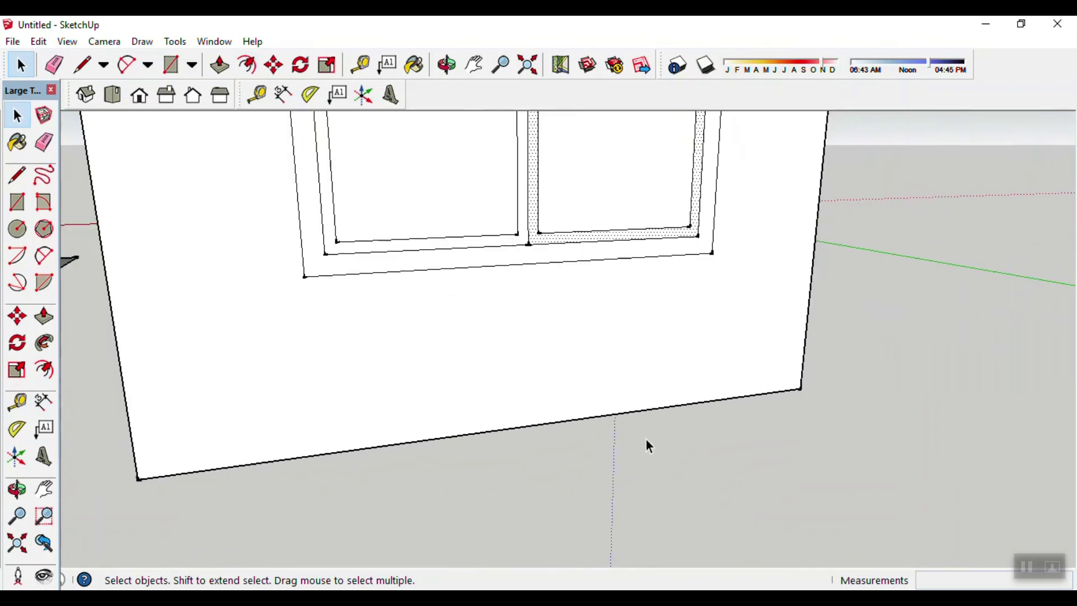
pyautogui.scroll(-3, 647, 445)
pyautogui.moveTo(645, 442); pyautogui.dragTo(738, 404, button='middle')
pyautogui.scroll(3, 739, 401)
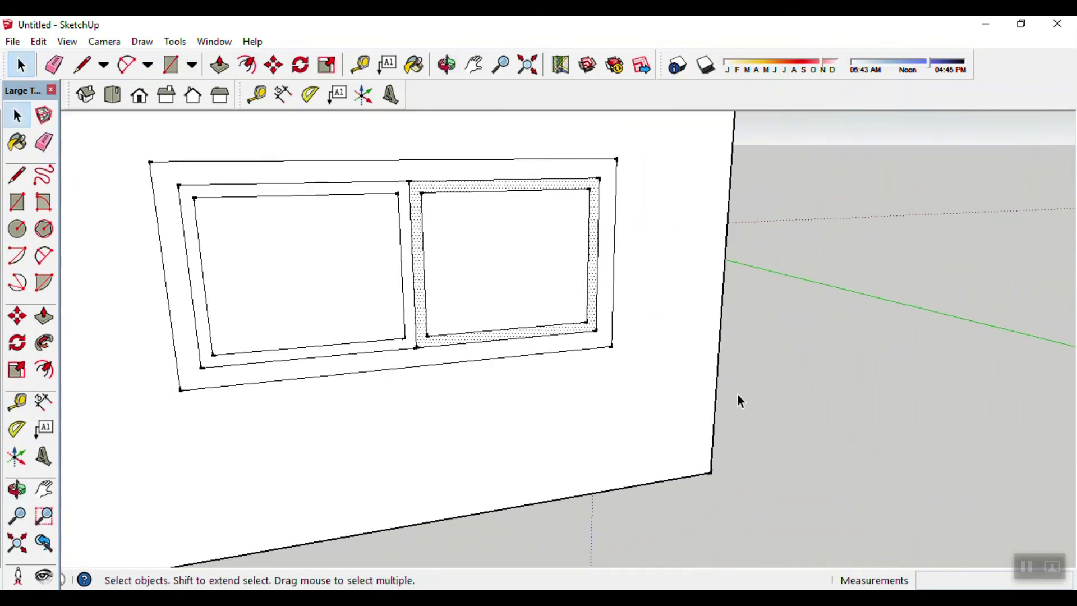
pyautogui.scroll(-2, 738, 395)
# - Select the window frame face and begin pulling it, then cancel the push
pyautogui.press('p')
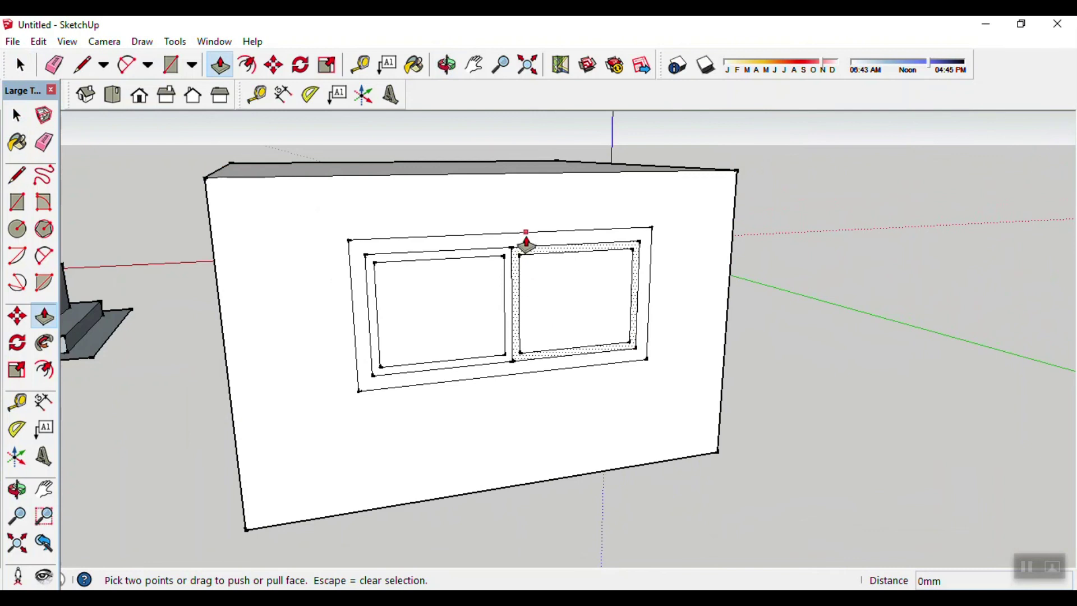
pyautogui.press('space')
pyautogui.click(533, 242)
pyautogui.click(801, 324)
pyautogui.click(487, 242)
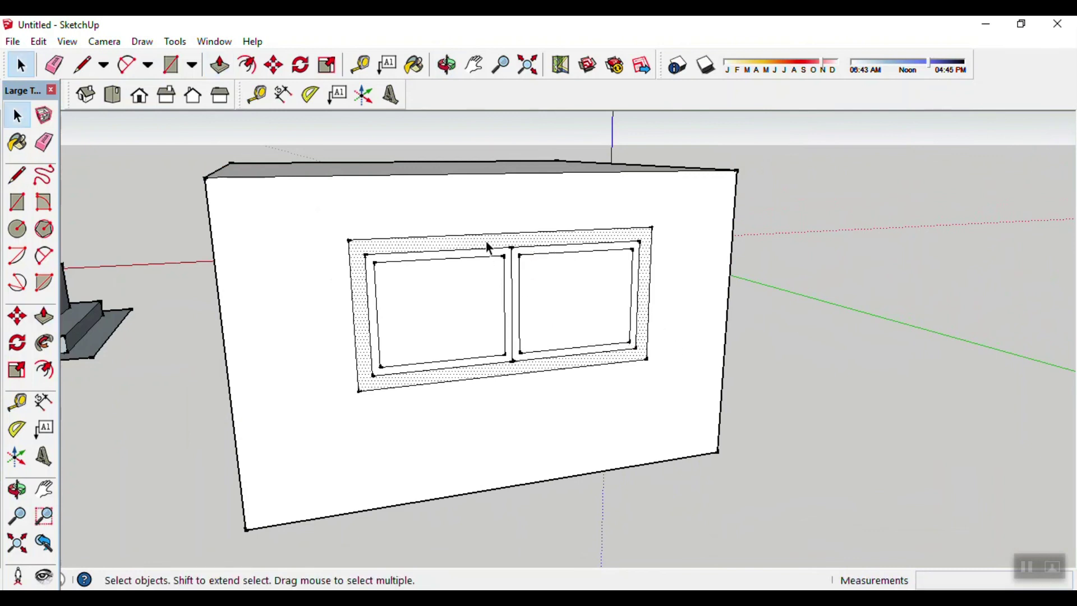
pyautogui.press('p')
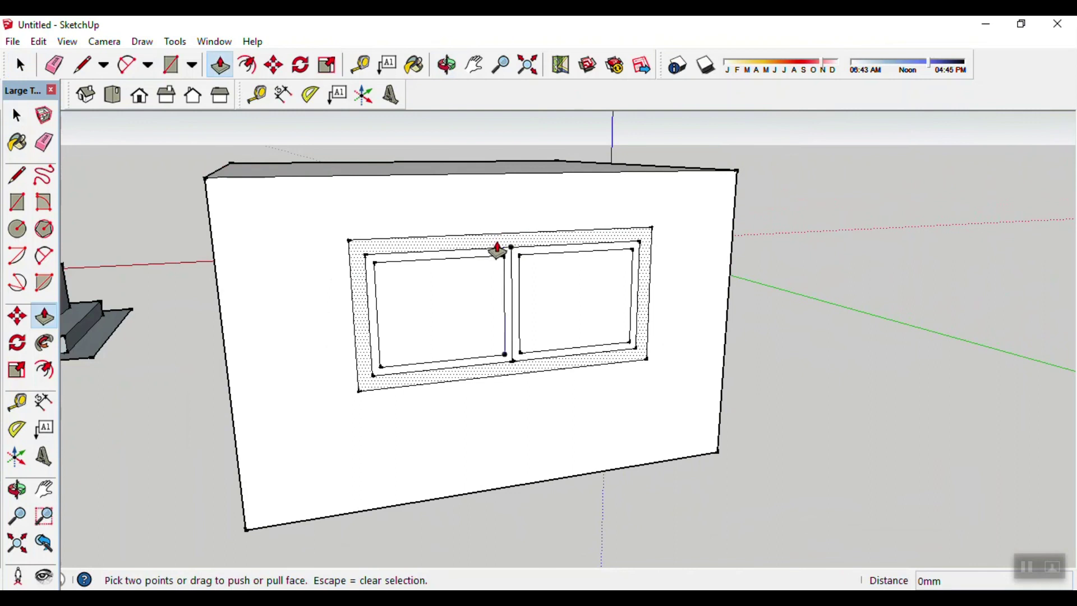
pyautogui.click(498, 250)
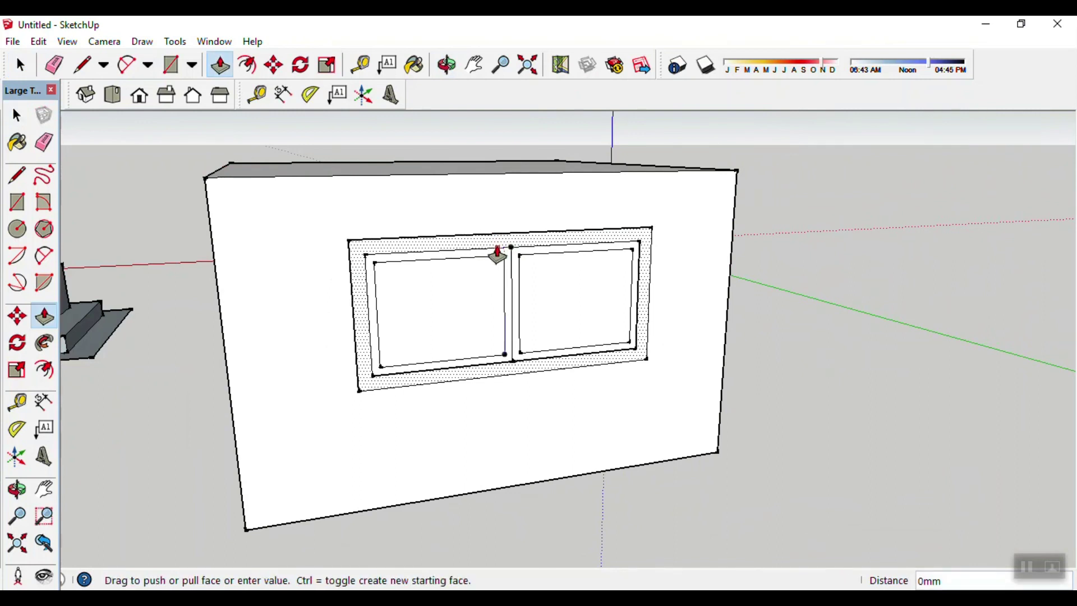
pyautogui.press('space')
# - Zoom in and delete the middle vertical frame edge so the frame becomes one face
pyautogui.scroll(2, 491, 254)
pyautogui.scroll(2, 491, 253)
pyautogui.press('p')
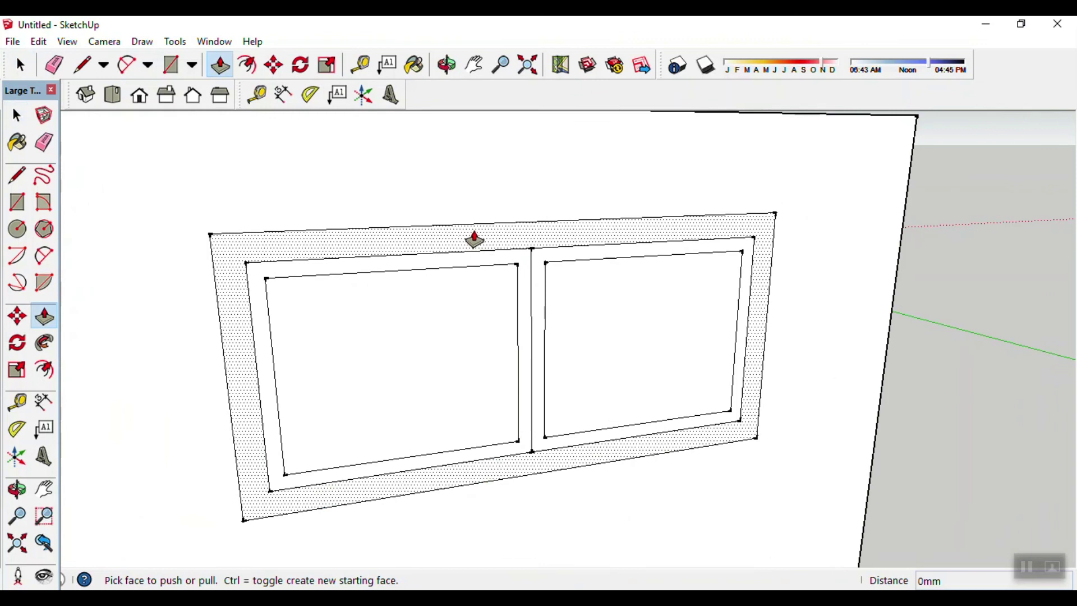
pyautogui.click(478, 243)
pyautogui.press('space')
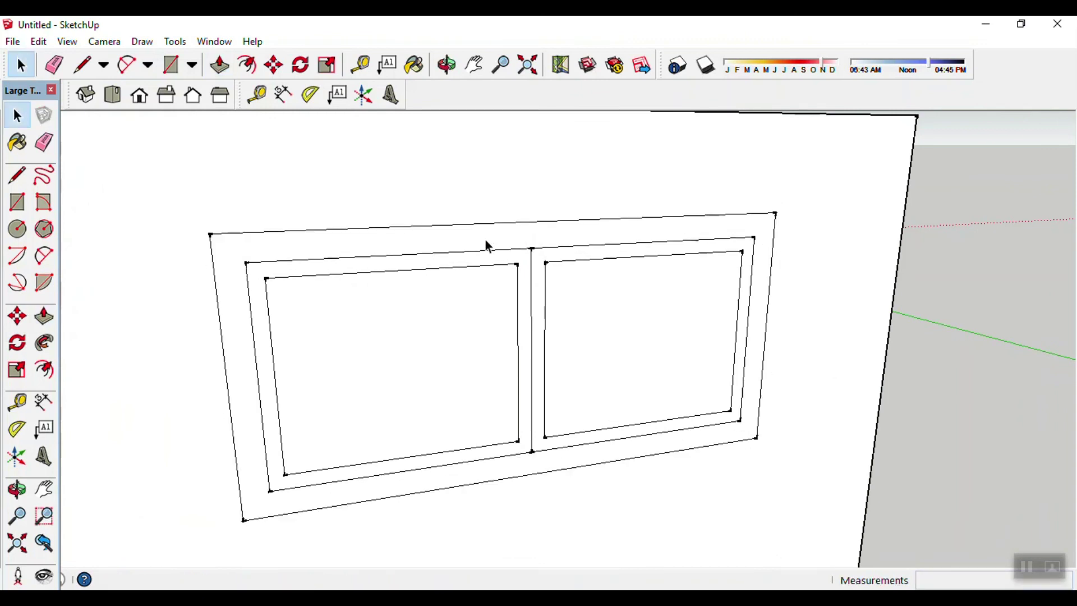
pyautogui.click(531, 282)
pyautogui.press('Delete')
# - Pull the outer window frame face outward from the wall
pyautogui.press('p')
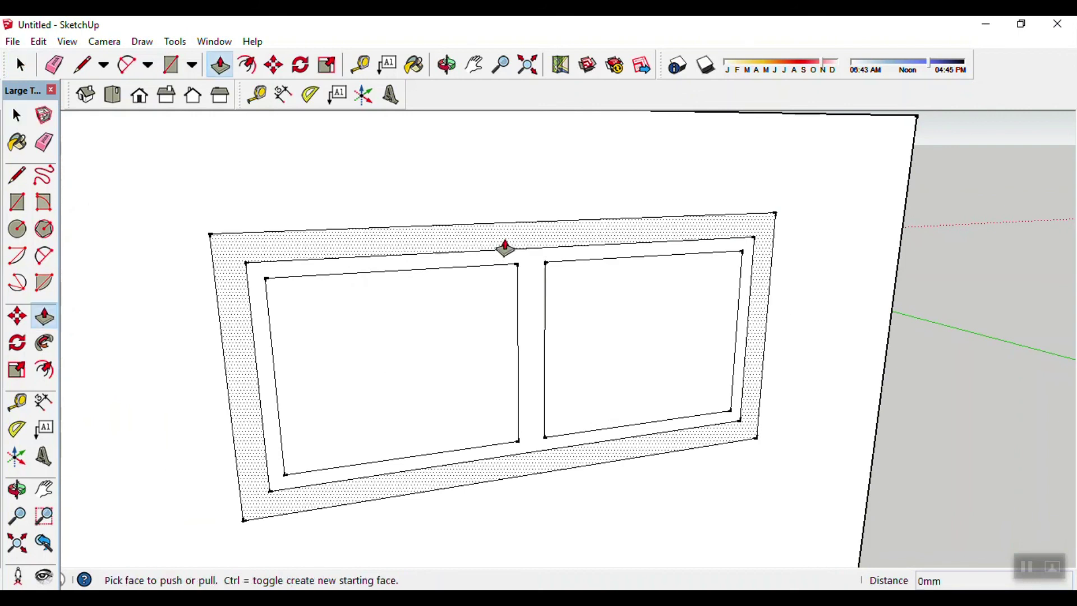
pyautogui.click(501, 249)
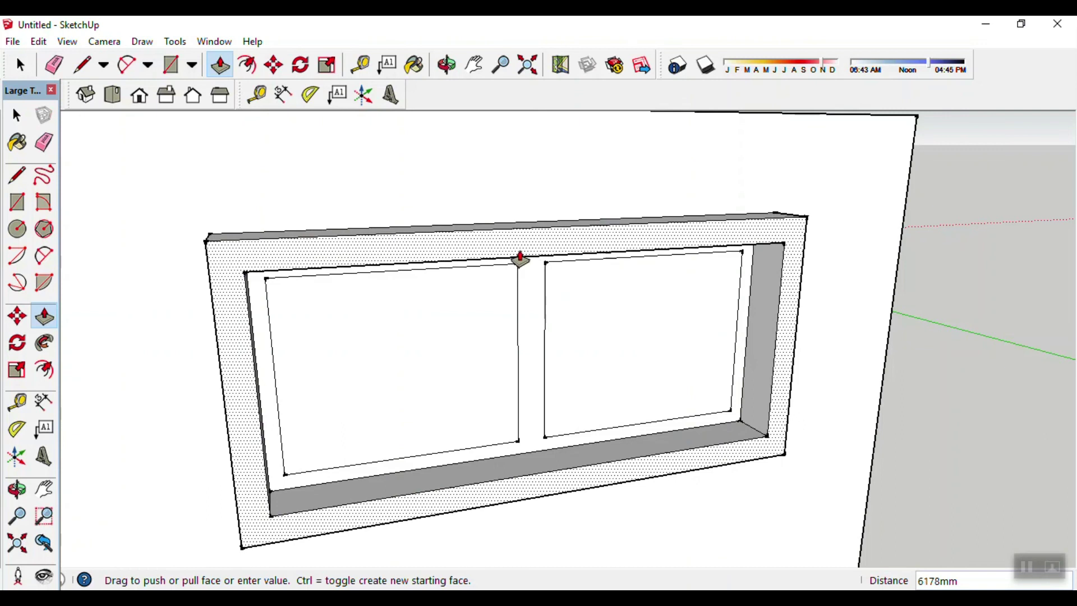
pyautogui.click(519, 249)
pyautogui.moveTo(522, 313)
pyautogui.mouseDown(button='middle')
pyautogui.moveTo(512, 343)
pyautogui.moveTo(463, 326)
pyautogui.mouseUp(button='middle')
# - Push the left and right window panes inward to recess them
pyautogui.click(455, 342)
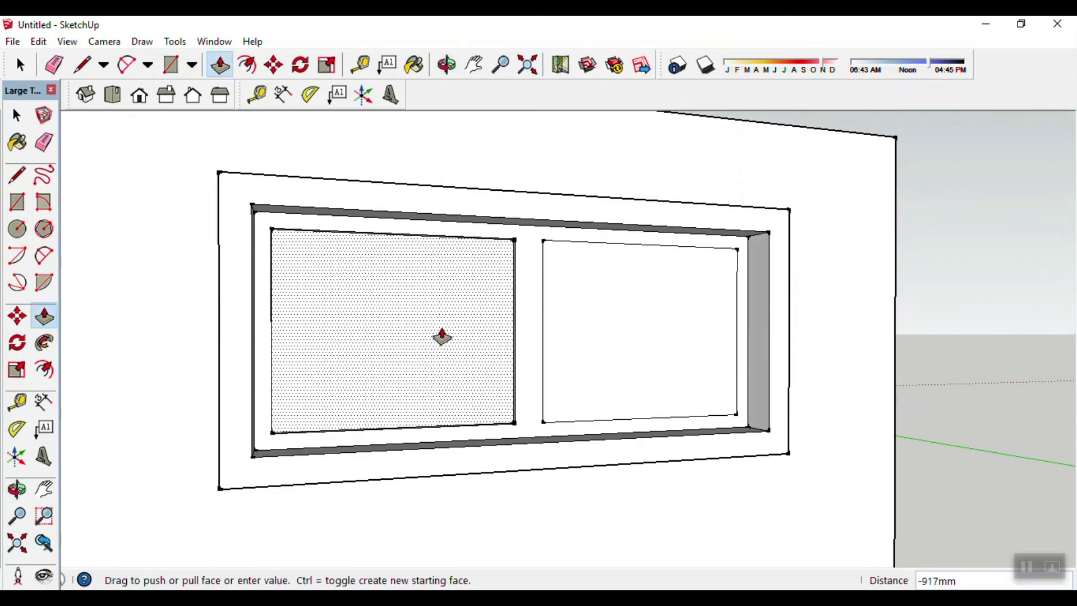
pyautogui.click(435, 328)
pyautogui.click(641, 326)
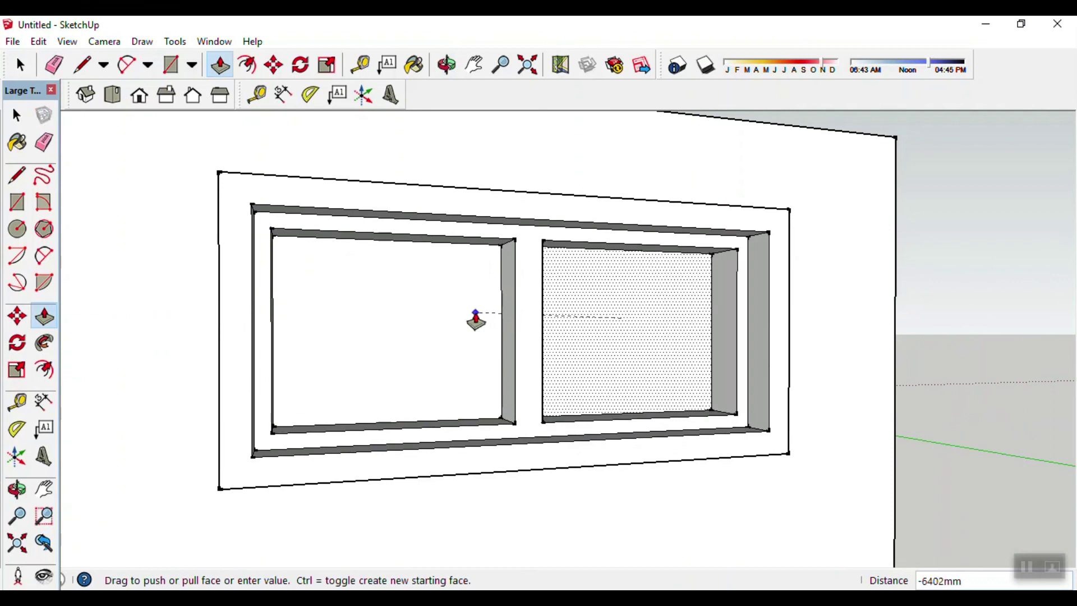
pyautogui.click(505, 337)
pyautogui.press('space')
pyautogui.scroll(-3, 642, 334)
pyautogui.moveTo(643, 335)
pyautogui.mouseDown(button='middle')
pyautogui.moveTo(641, 483)
pyautogui.moveTo(624, 409)
pyautogui.moveTo(793, 431)
pyautogui.mouseUp(button='middle')
# - Orbit and zoom around the box's door wall and the moulded tray
pyautogui.moveTo(497, 421)
pyautogui.mouseDown(button='middle')
pyautogui.moveTo(710, 419)
pyautogui.moveTo(608, 430)
pyautogui.moveTo(737, 410)
pyautogui.moveTo(795, 416)
pyautogui.moveTo(728, 411)
pyautogui.moveTo(727, 441)
pyautogui.moveTo(617, 447)
pyautogui.moveTo(634, 464)
pyautogui.moveTo(654, 368)
pyautogui.mouseUp(button='middle')
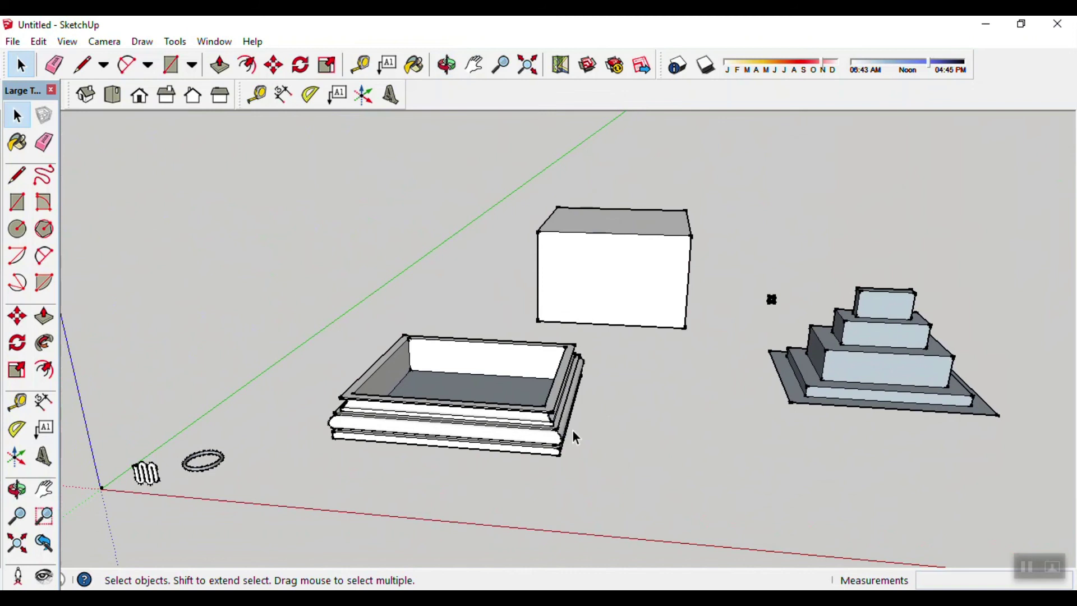
pyautogui.scroll(3, 573, 437)
pyautogui.moveTo(573, 437)
pyautogui.mouseDown(button='middle')
pyautogui.moveTo(578, 385)
pyautogui.moveTo(757, 372)
pyautogui.moveTo(748, 414)
pyautogui.mouseUp(button='middle')
pyautogui.moveTo(817, 414)
pyautogui.mouseDown(button='middle')
pyautogui.moveTo(729, 464)
pyautogui.moveTo(722, 452)
pyautogui.mouseUp(button='middle')
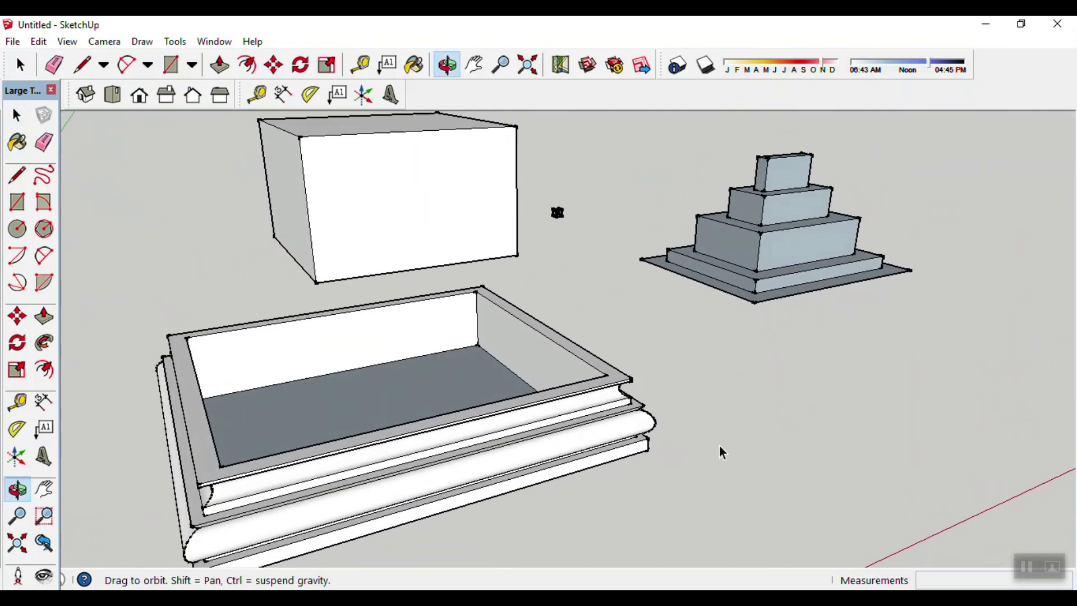
pyautogui.scroll(-2, 537, 228)
pyautogui.scroll(-2, 535, 228)
pyautogui.scroll(2, 420, 317)
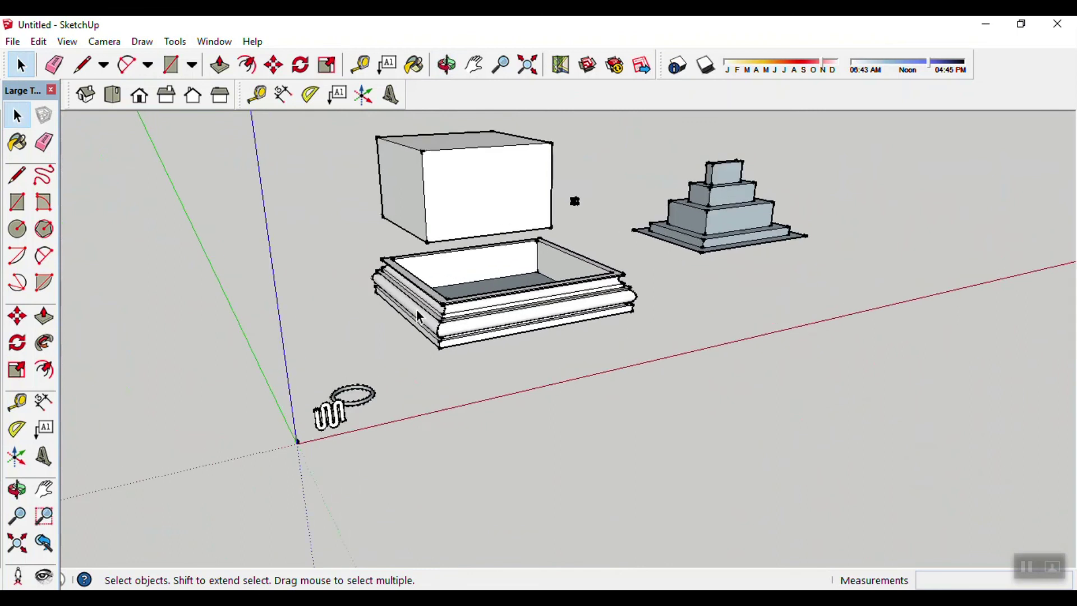
# - Tilt and orbit over the finished models, then minimize SketchUp
pyautogui.scroll(2, 624, 252)
pyautogui.scroll(-3, 623, 196)
pyautogui.scroll(-2, 621, 143)
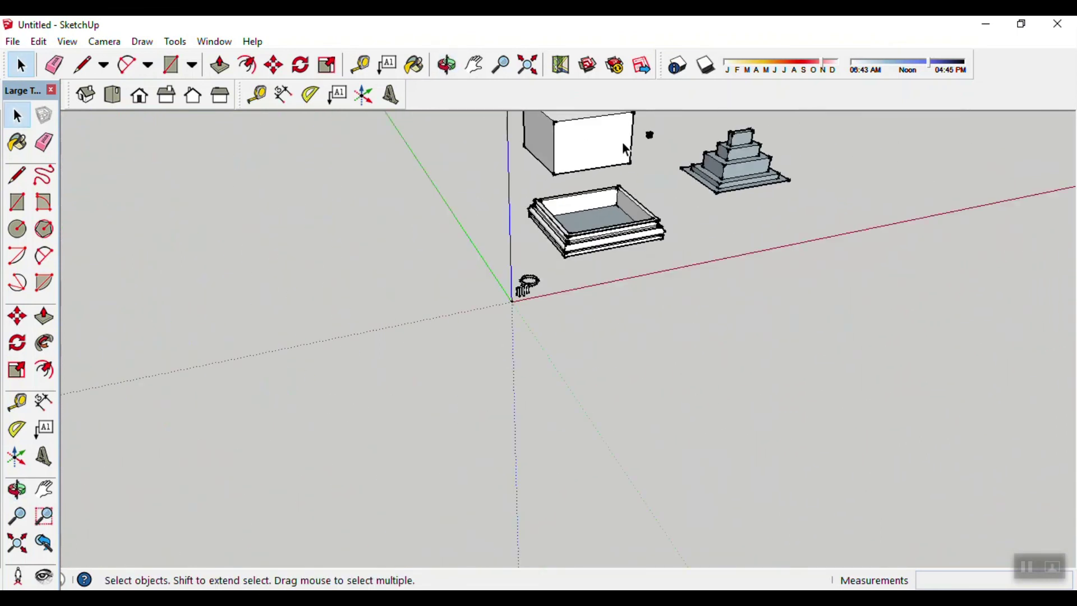
pyautogui.moveTo(624, 148); pyautogui.dragTo(583, 297, button='middle')
pyautogui.scroll(2, 580, 301)
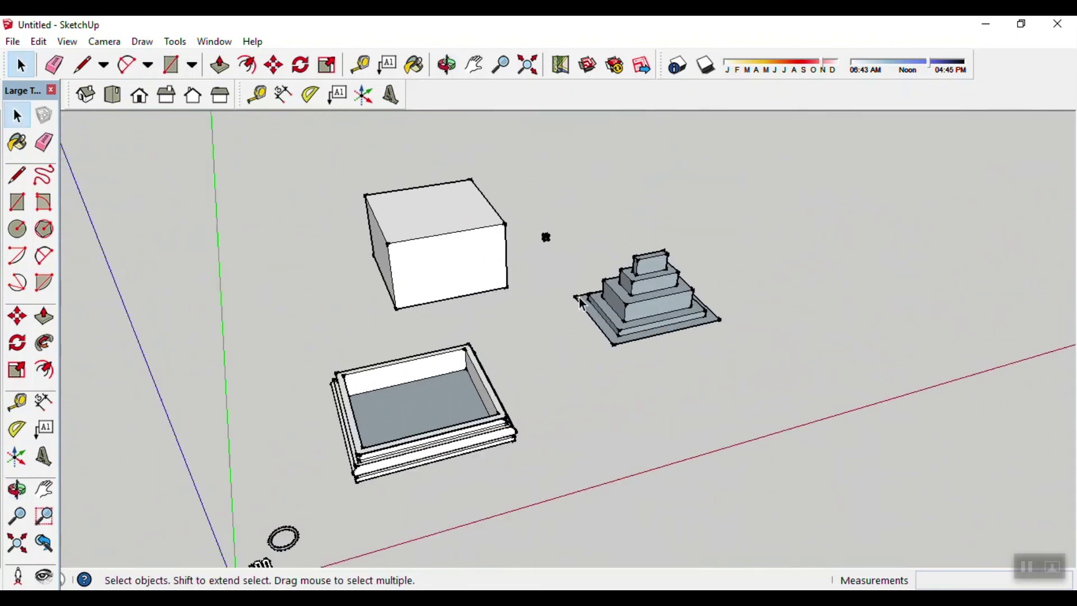
pyautogui.moveTo(725, 354); pyautogui.dragTo(467, 310, button='middle')
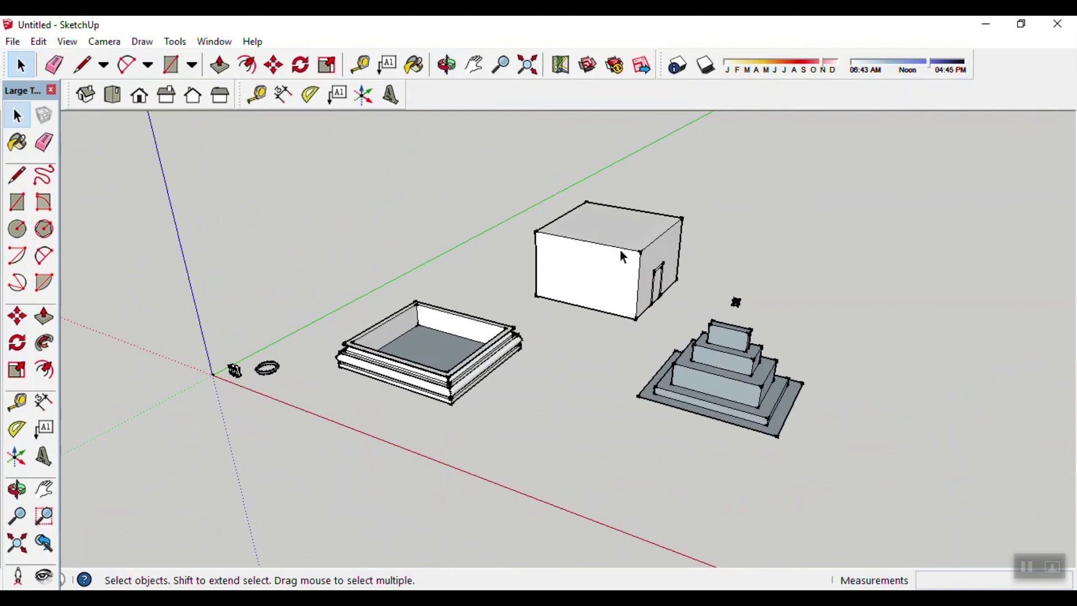
pyautogui.click(986, 24)
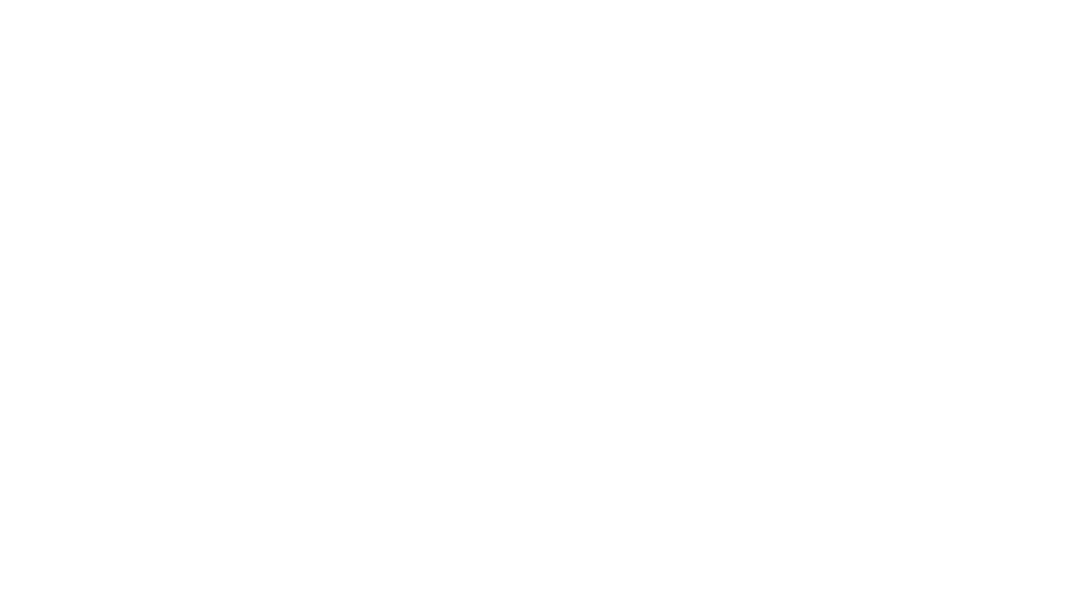